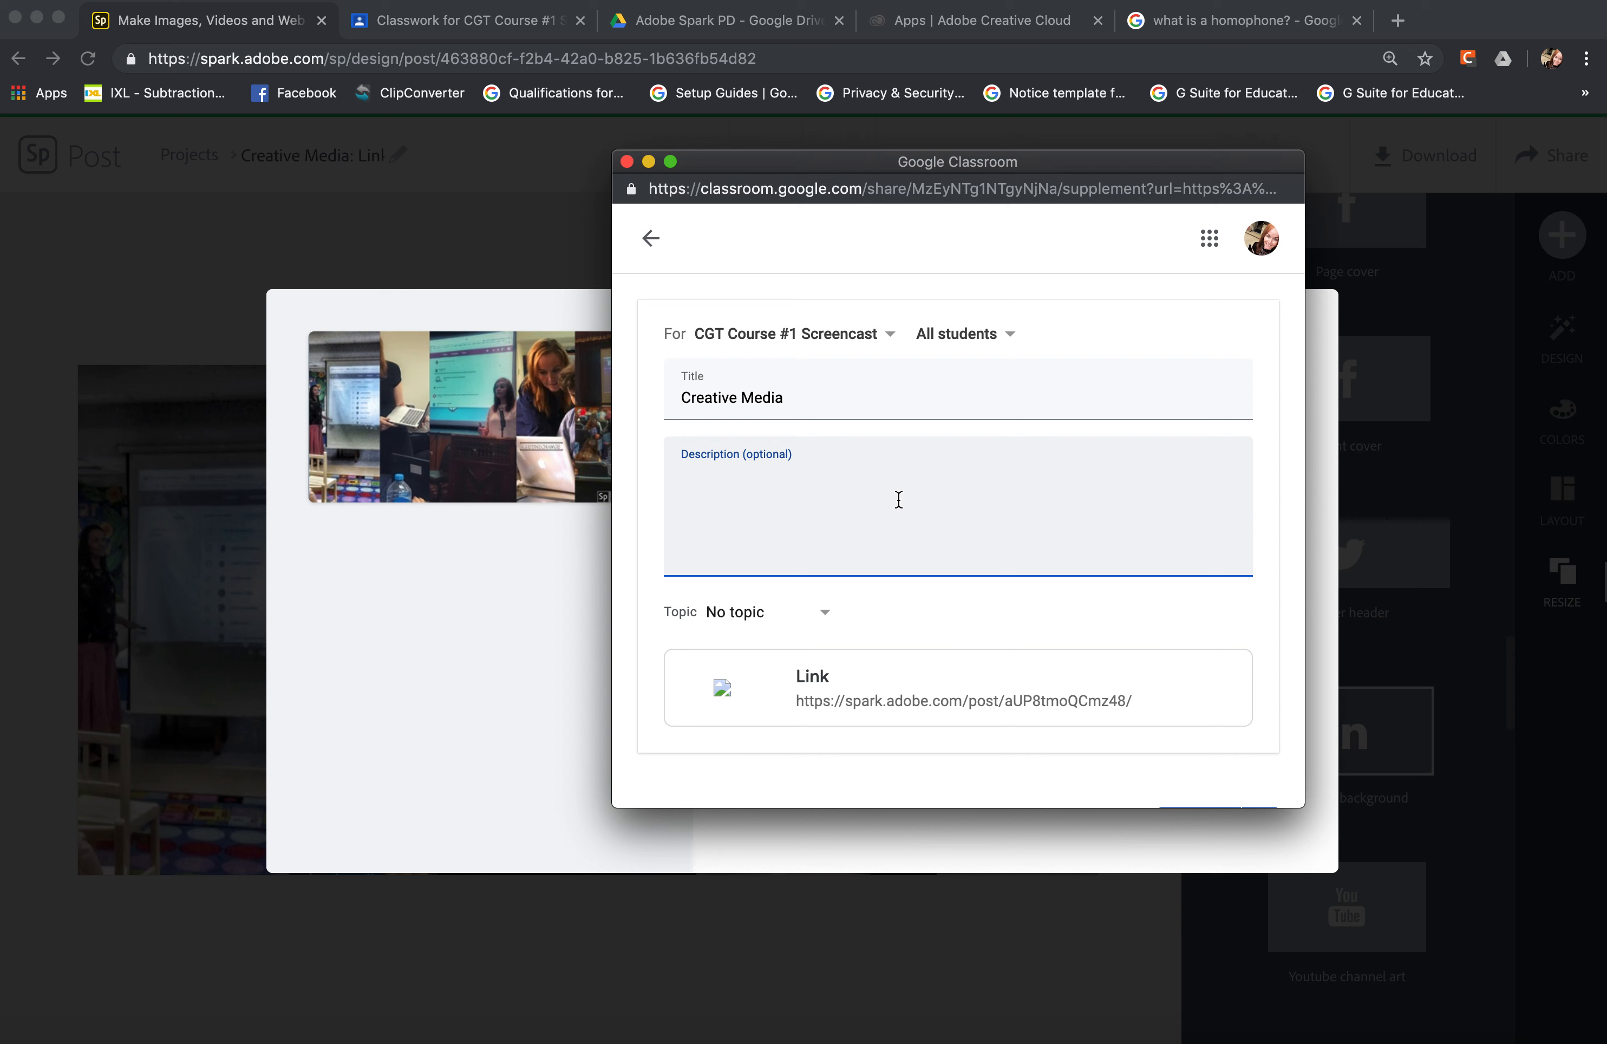
# Assign the Classroom material to the Creative Media topic and try scheduling it.
pyautogui.click(819, 617)
pyautogui.click(760, 699)
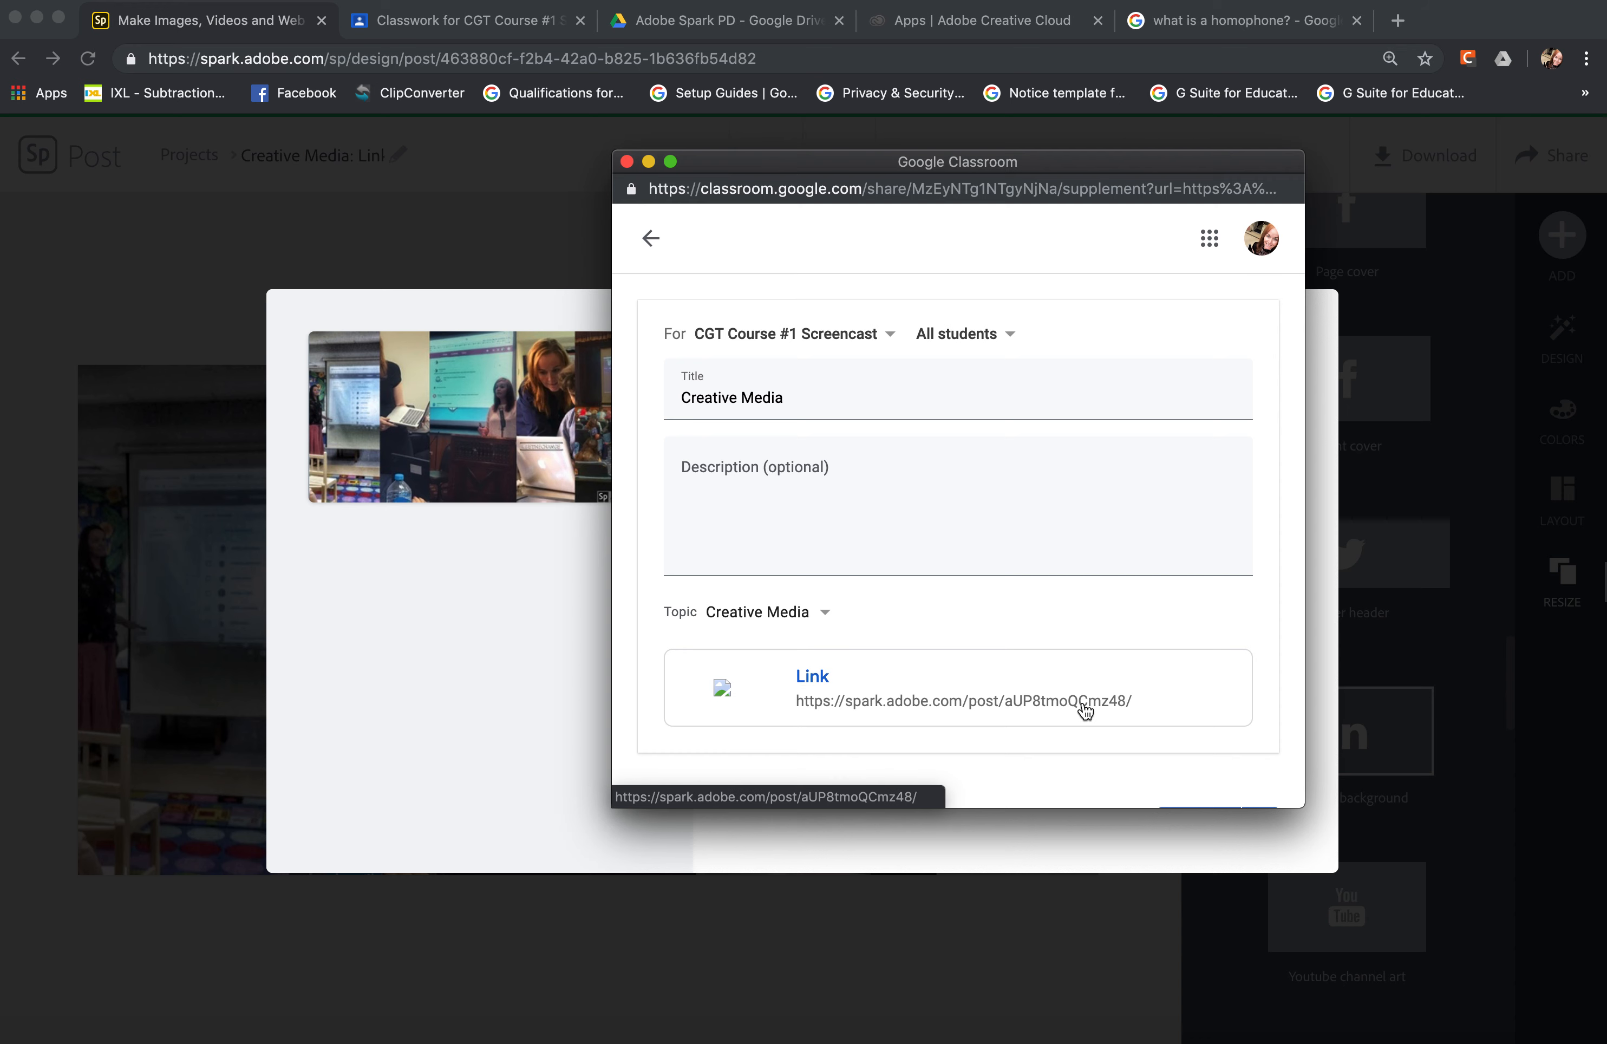
pyautogui.scroll(-2, 1084, 710)
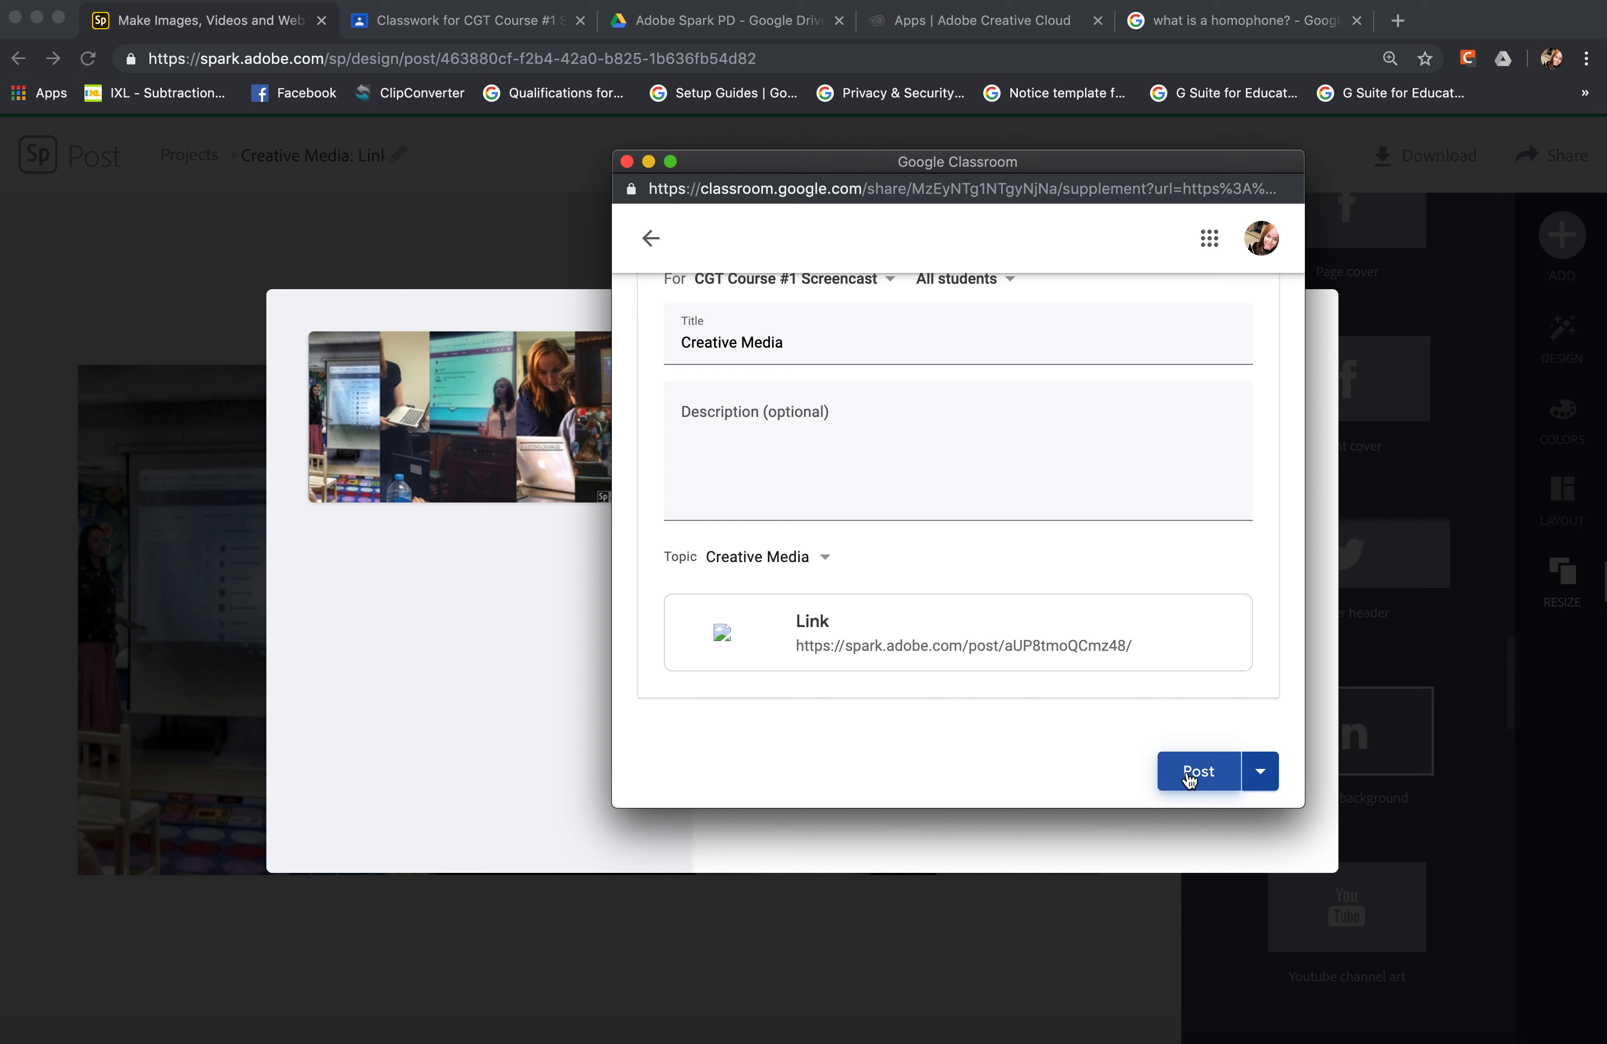
pyautogui.click(1262, 787)
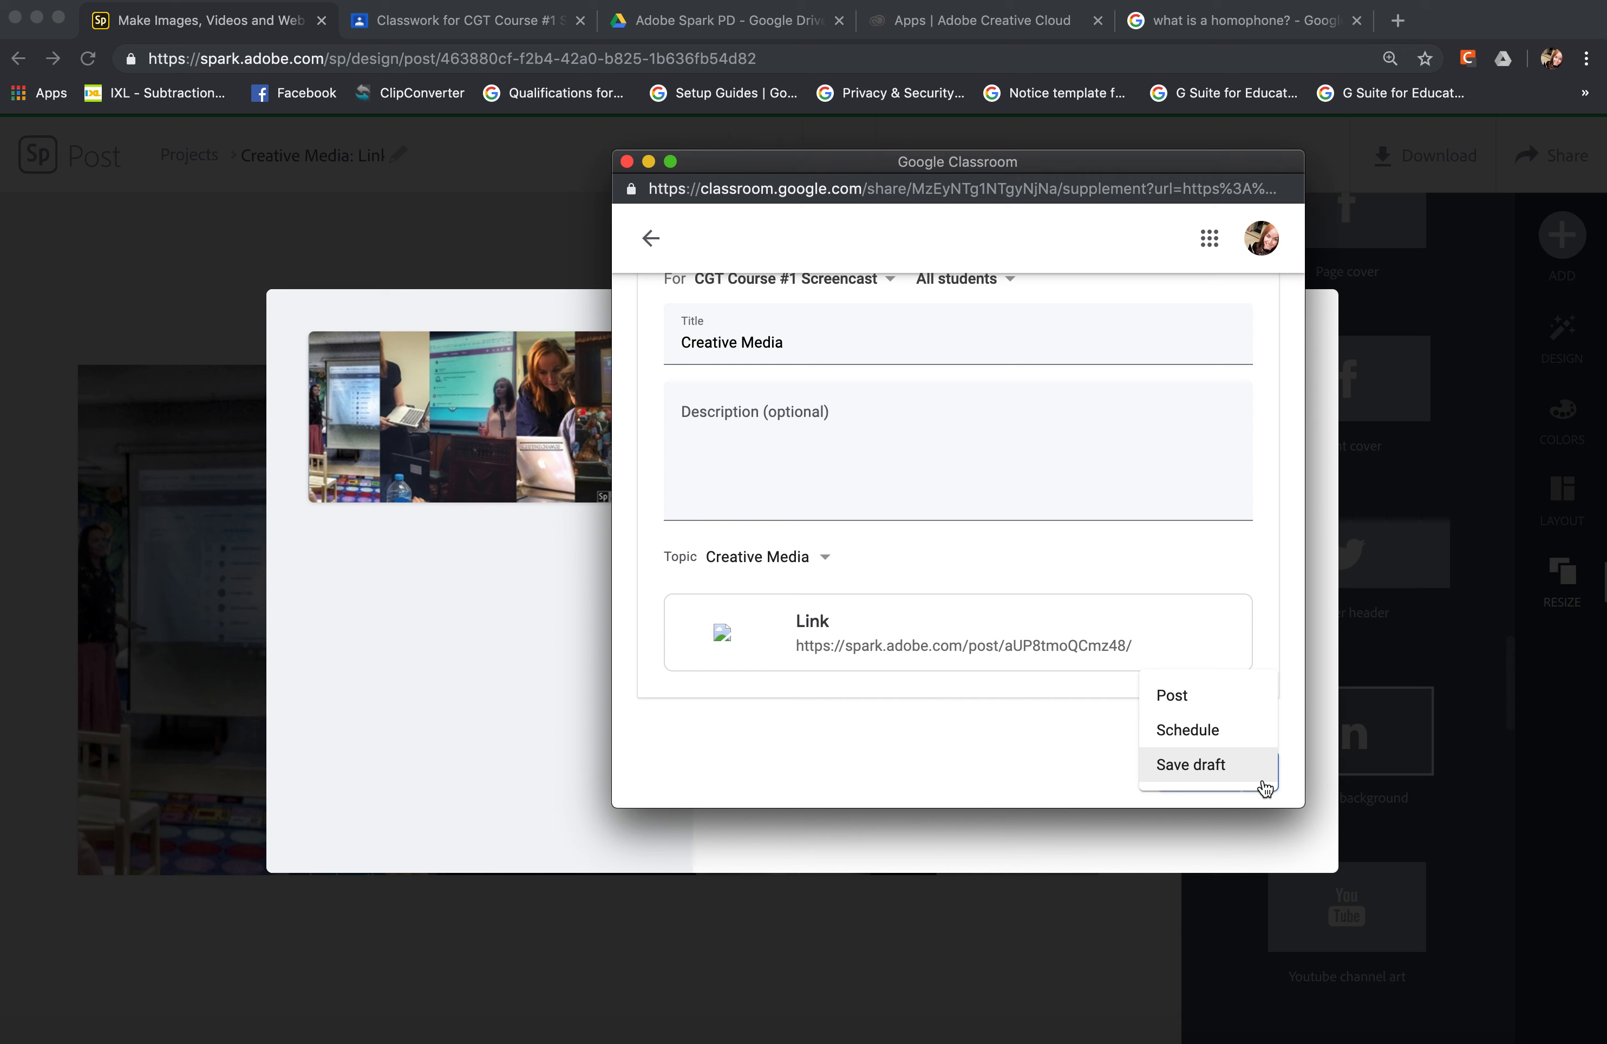
pyautogui.click(1237, 739)
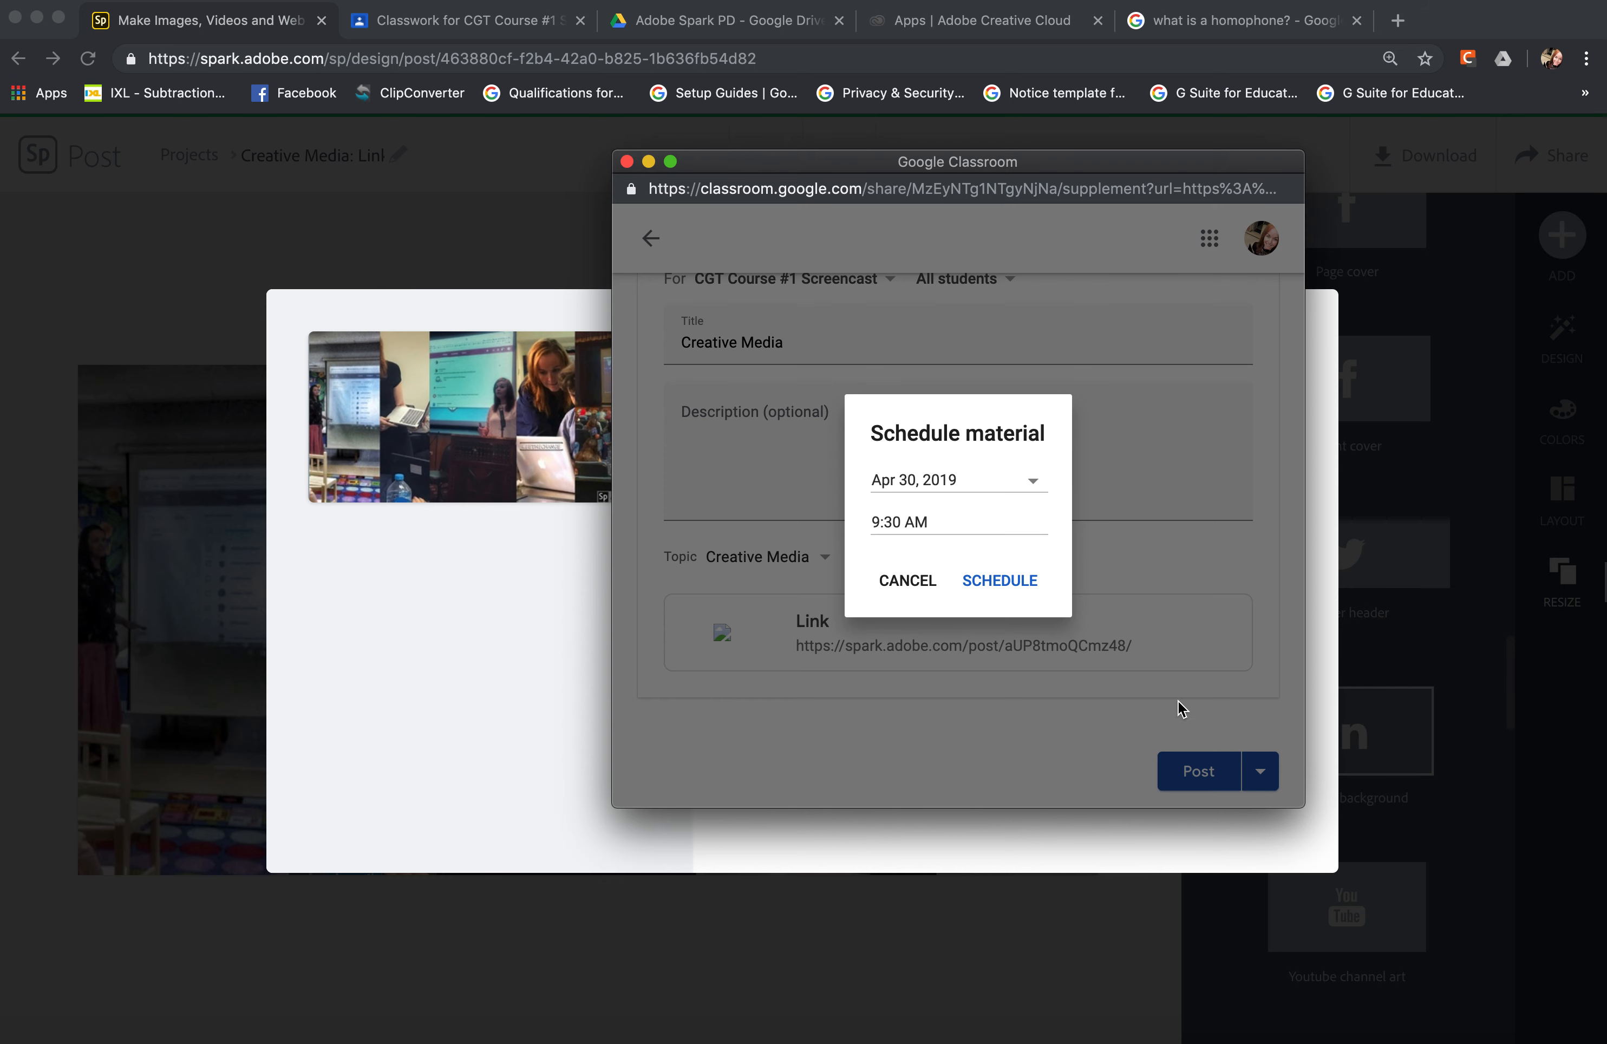
pyautogui.click(930, 582)
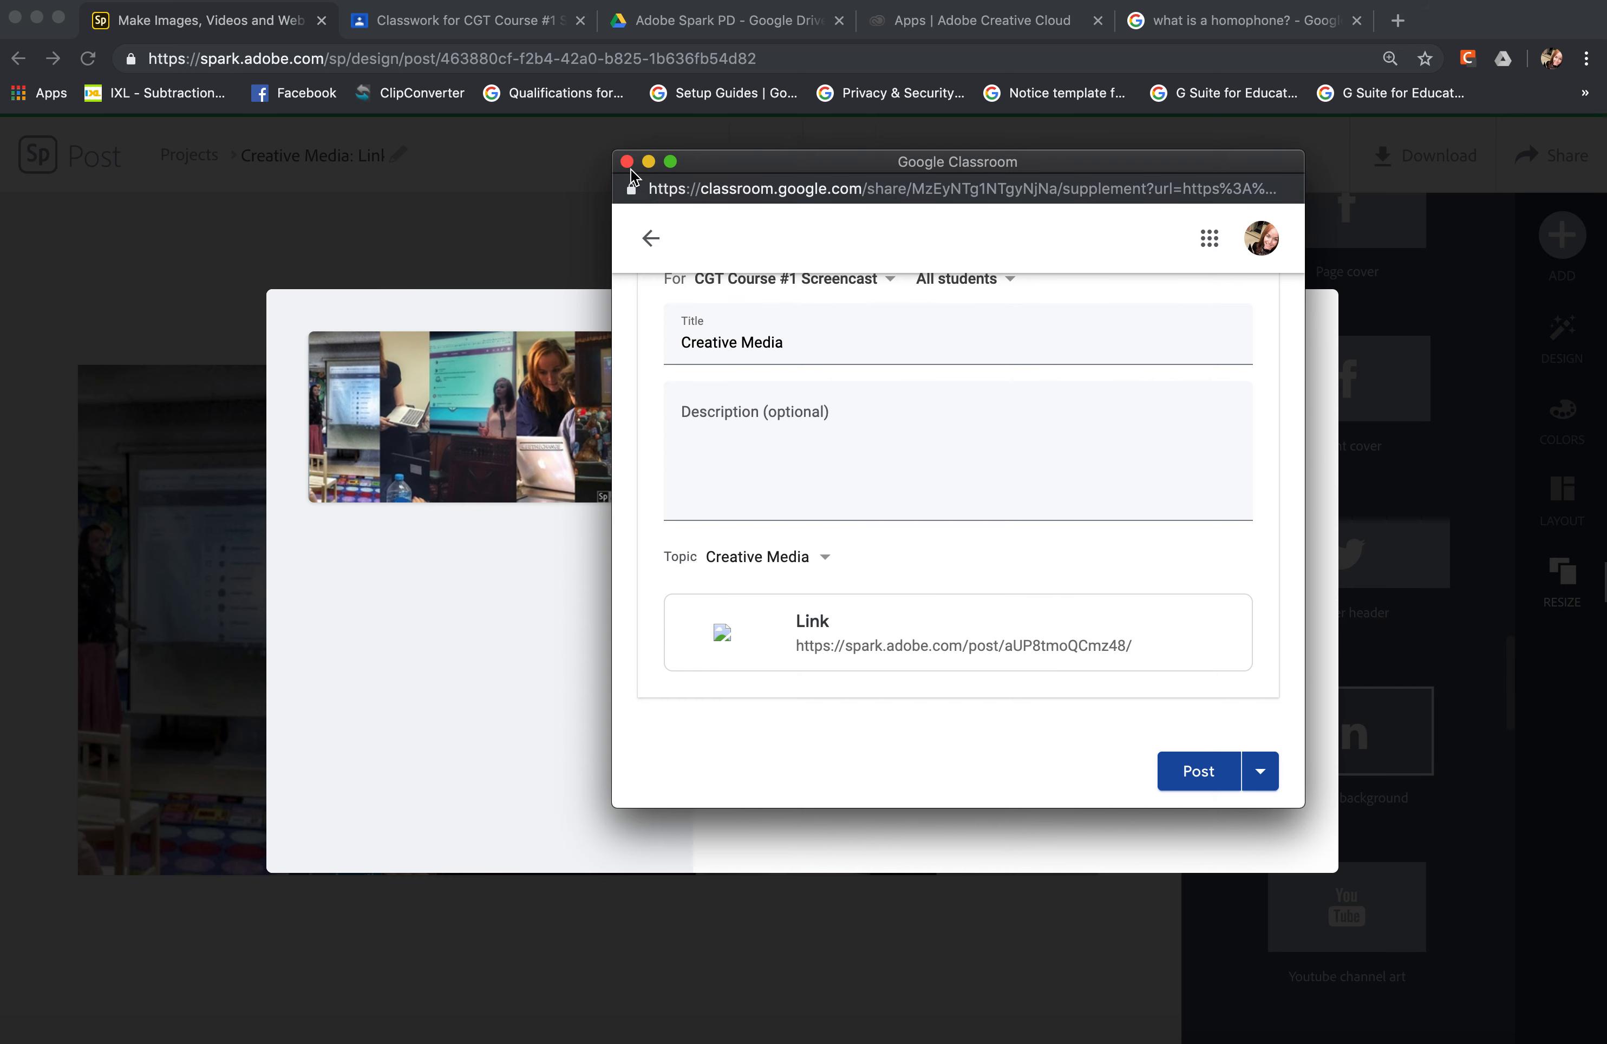
pyautogui.click(627, 161)
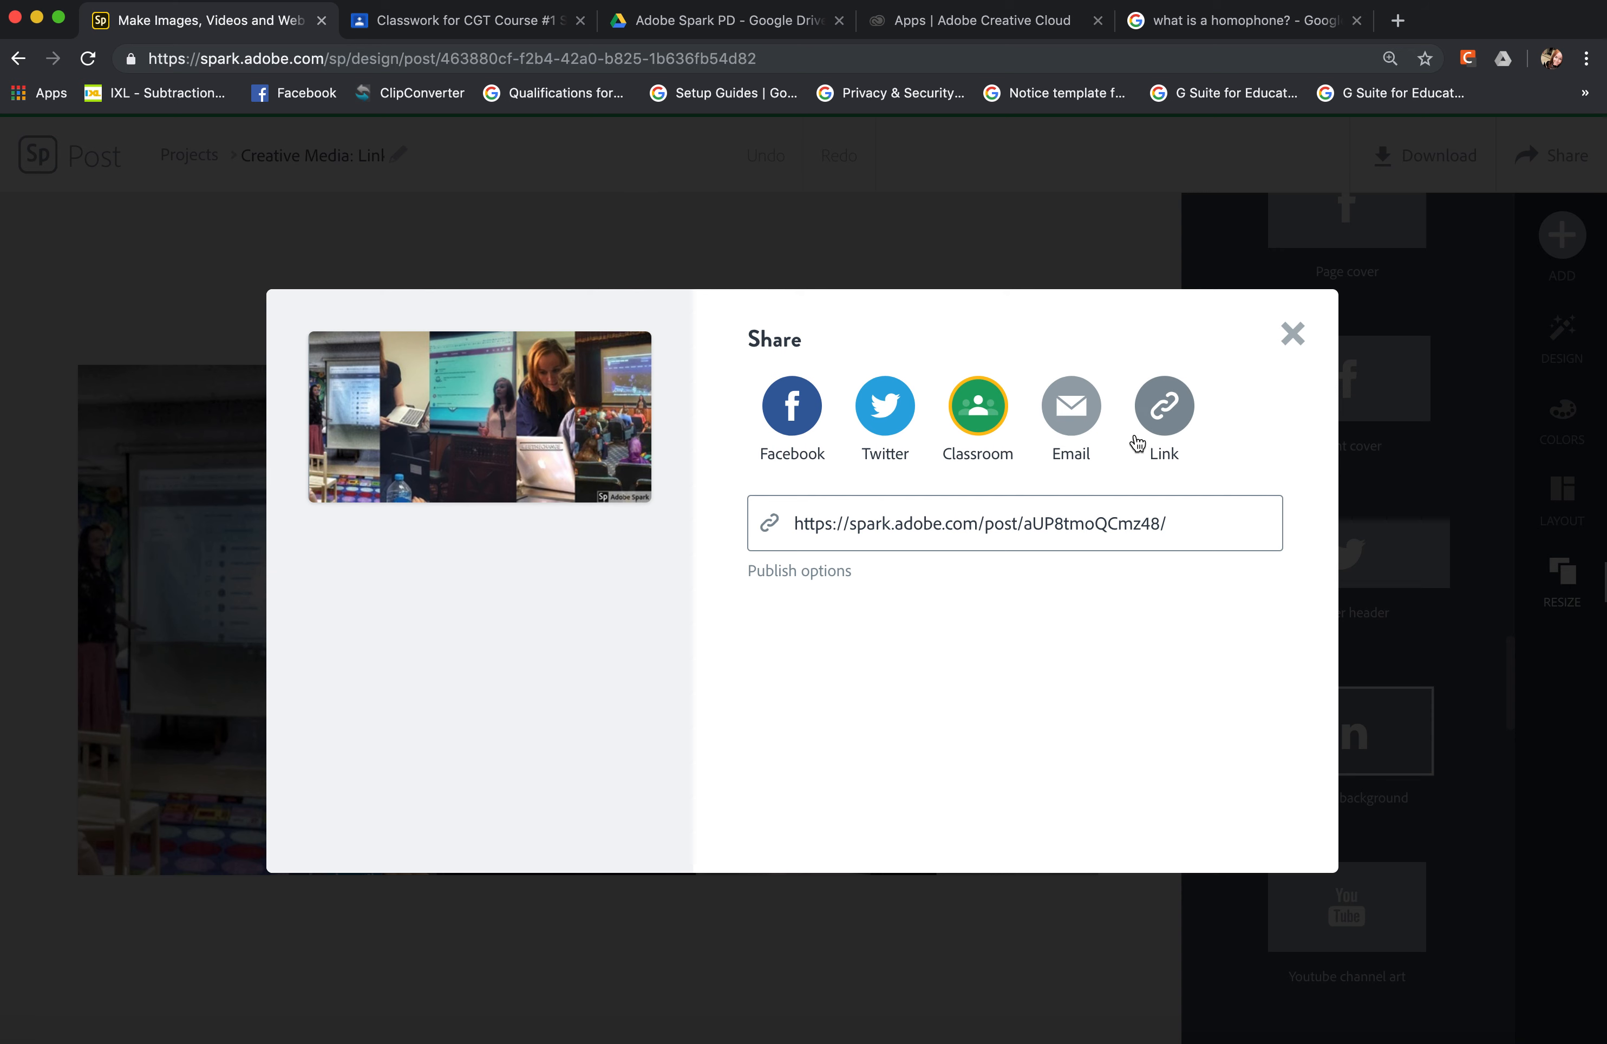
# Copy the post's share link and close the sharing dialog.
pyautogui.click(1167, 411)
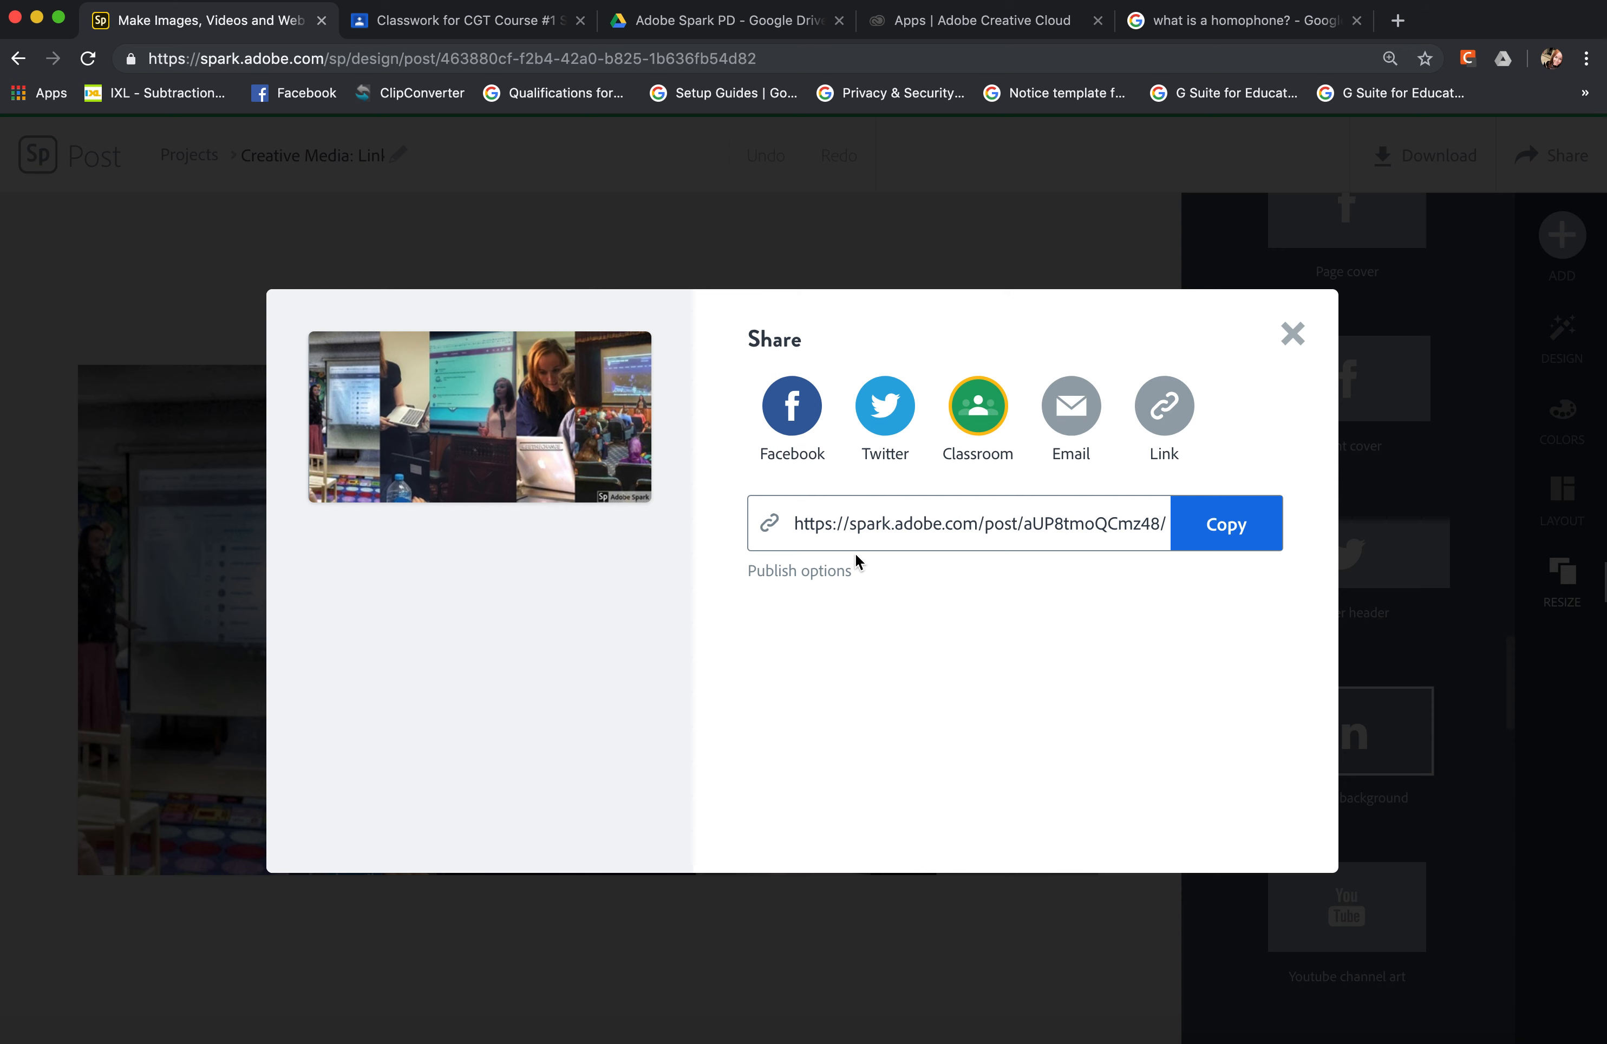
pyautogui.click(1228, 542)
pyautogui.click(1292, 335)
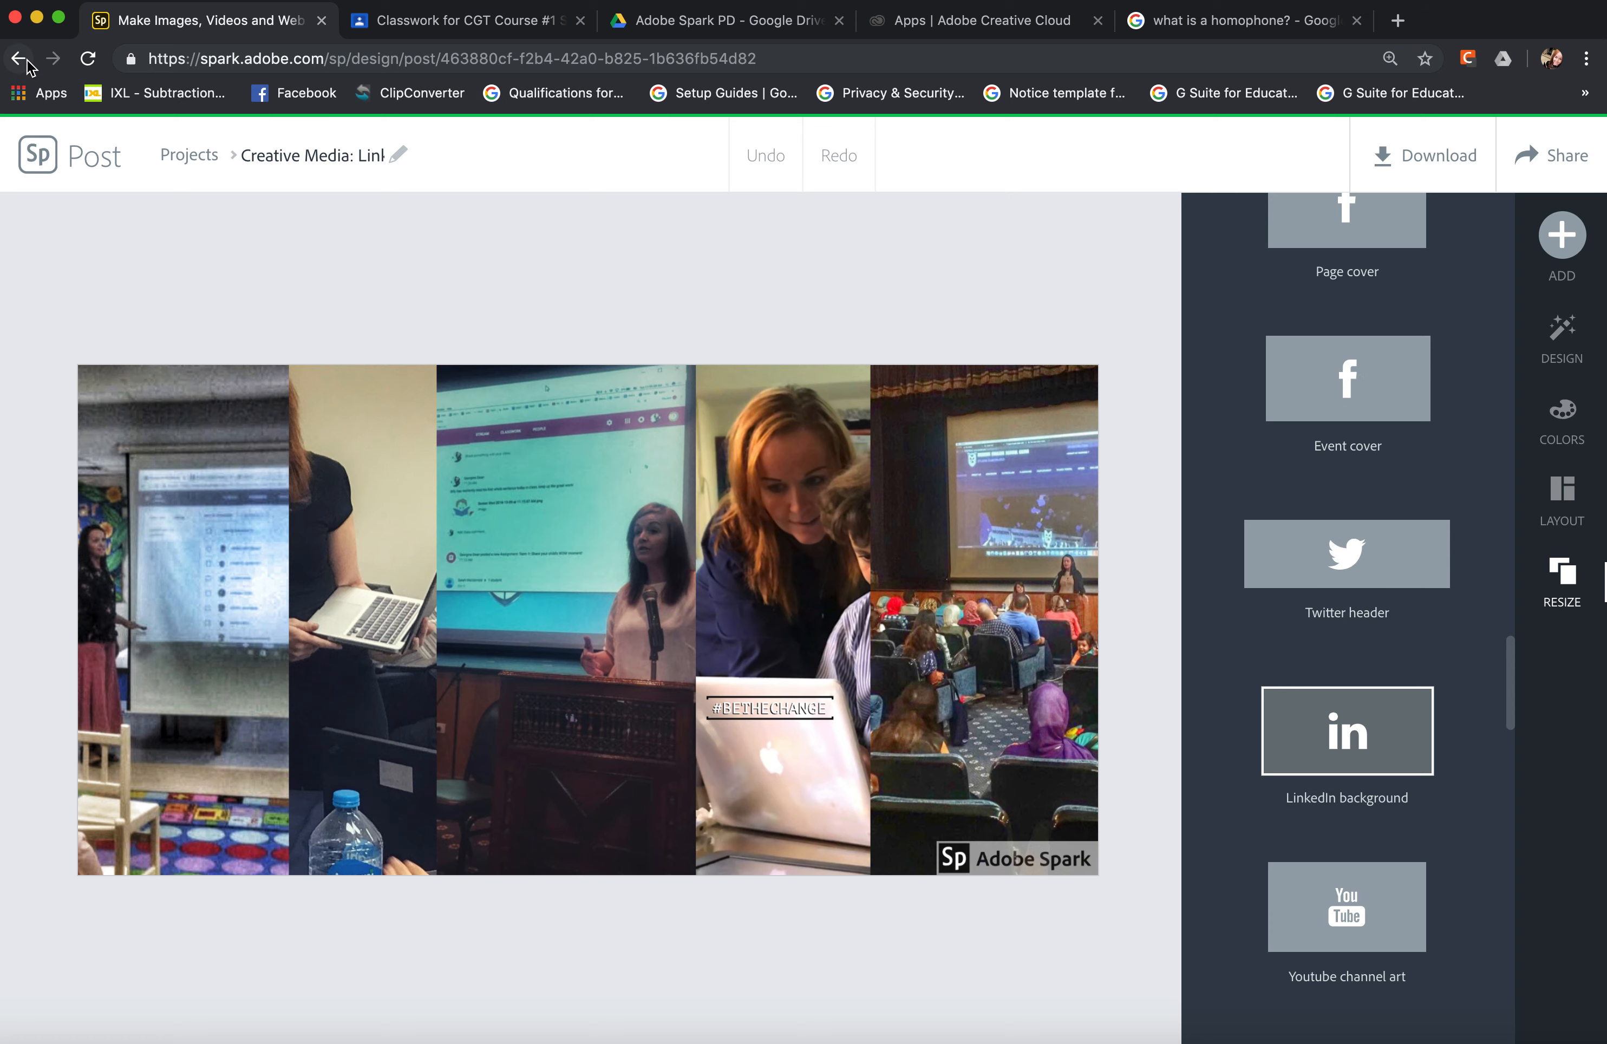
# Return to the project list and open the Year 4 Maths Mastery Portfolio page for editing.
pyautogui.click(40, 169)
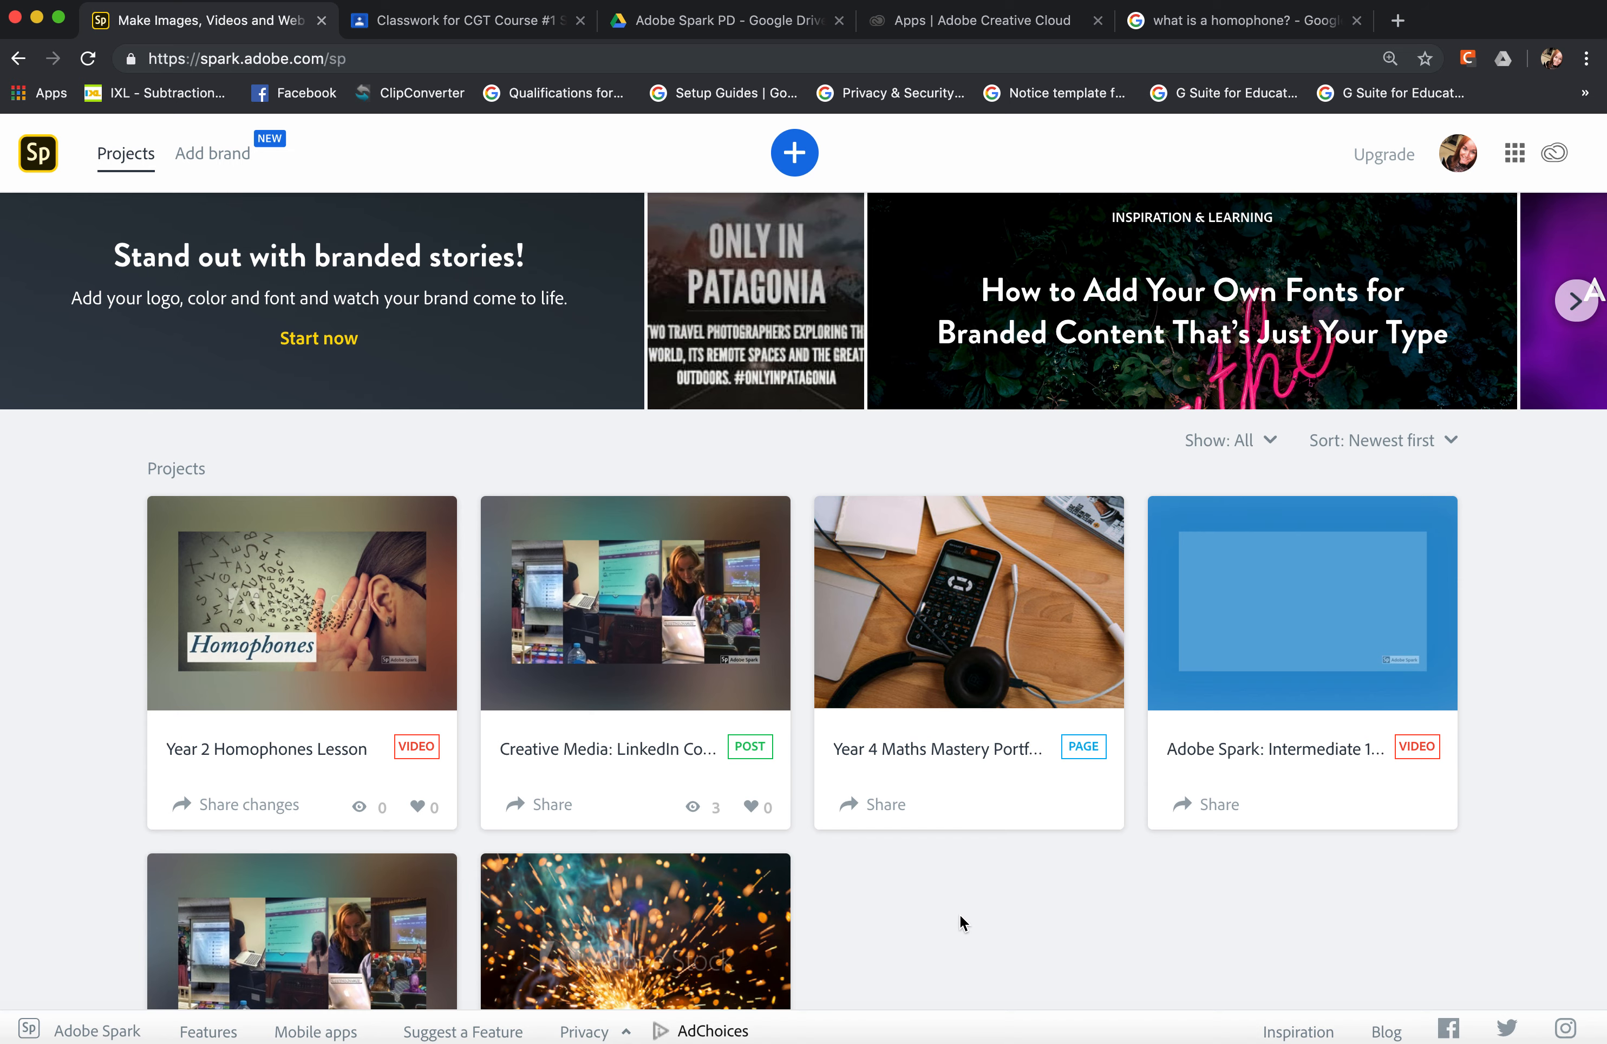
pyautogui.moveTo(1001, 784)
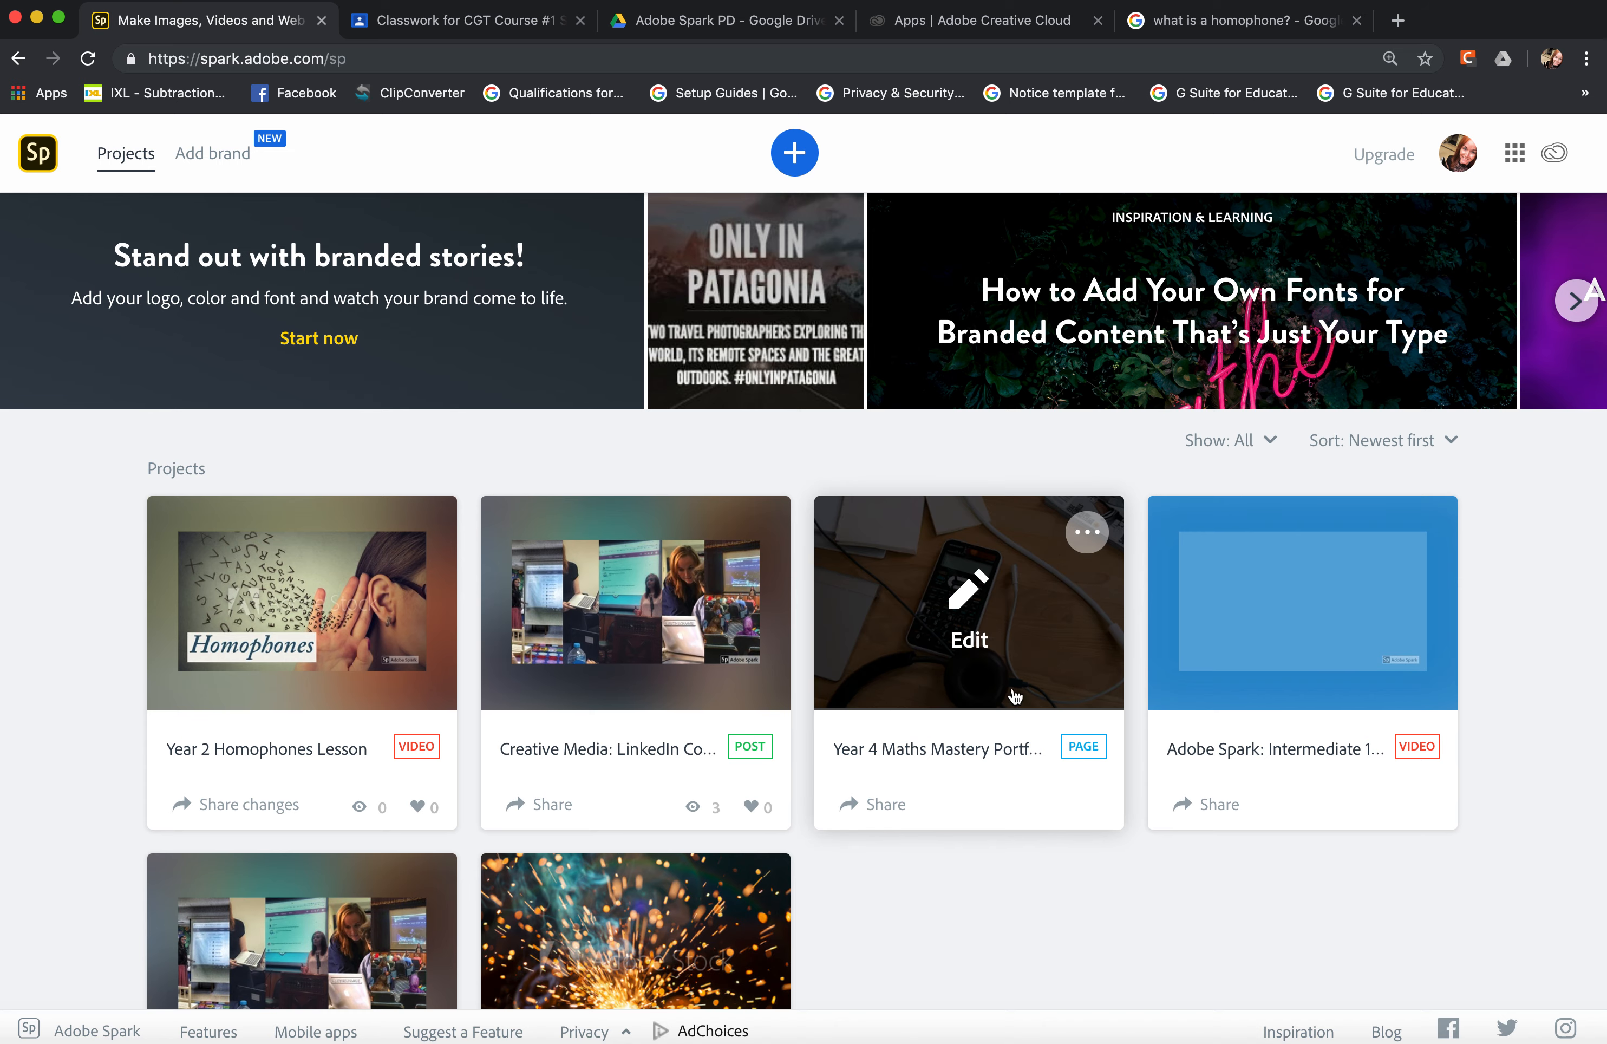
pyautogui.click(1006, 600)
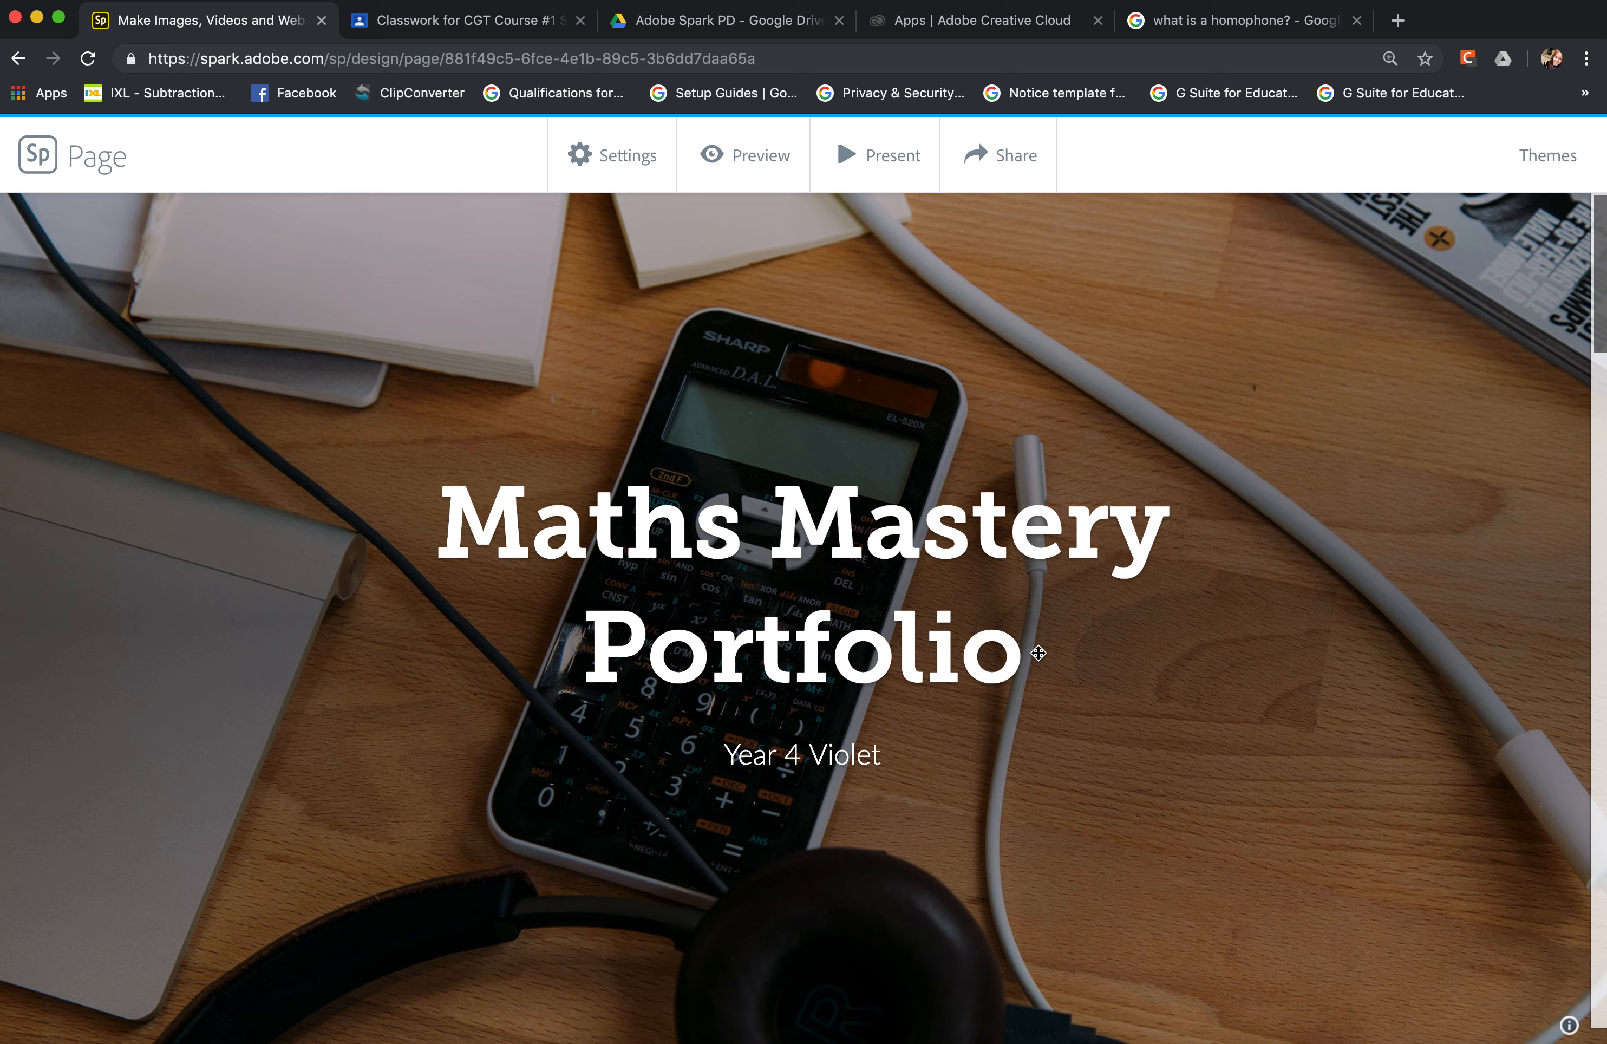
# Examine the portfolio page from its title through the objectives and the embedded subtraction video to the last learning objective.
pyautogui.scroll(-5, 1039, 653)
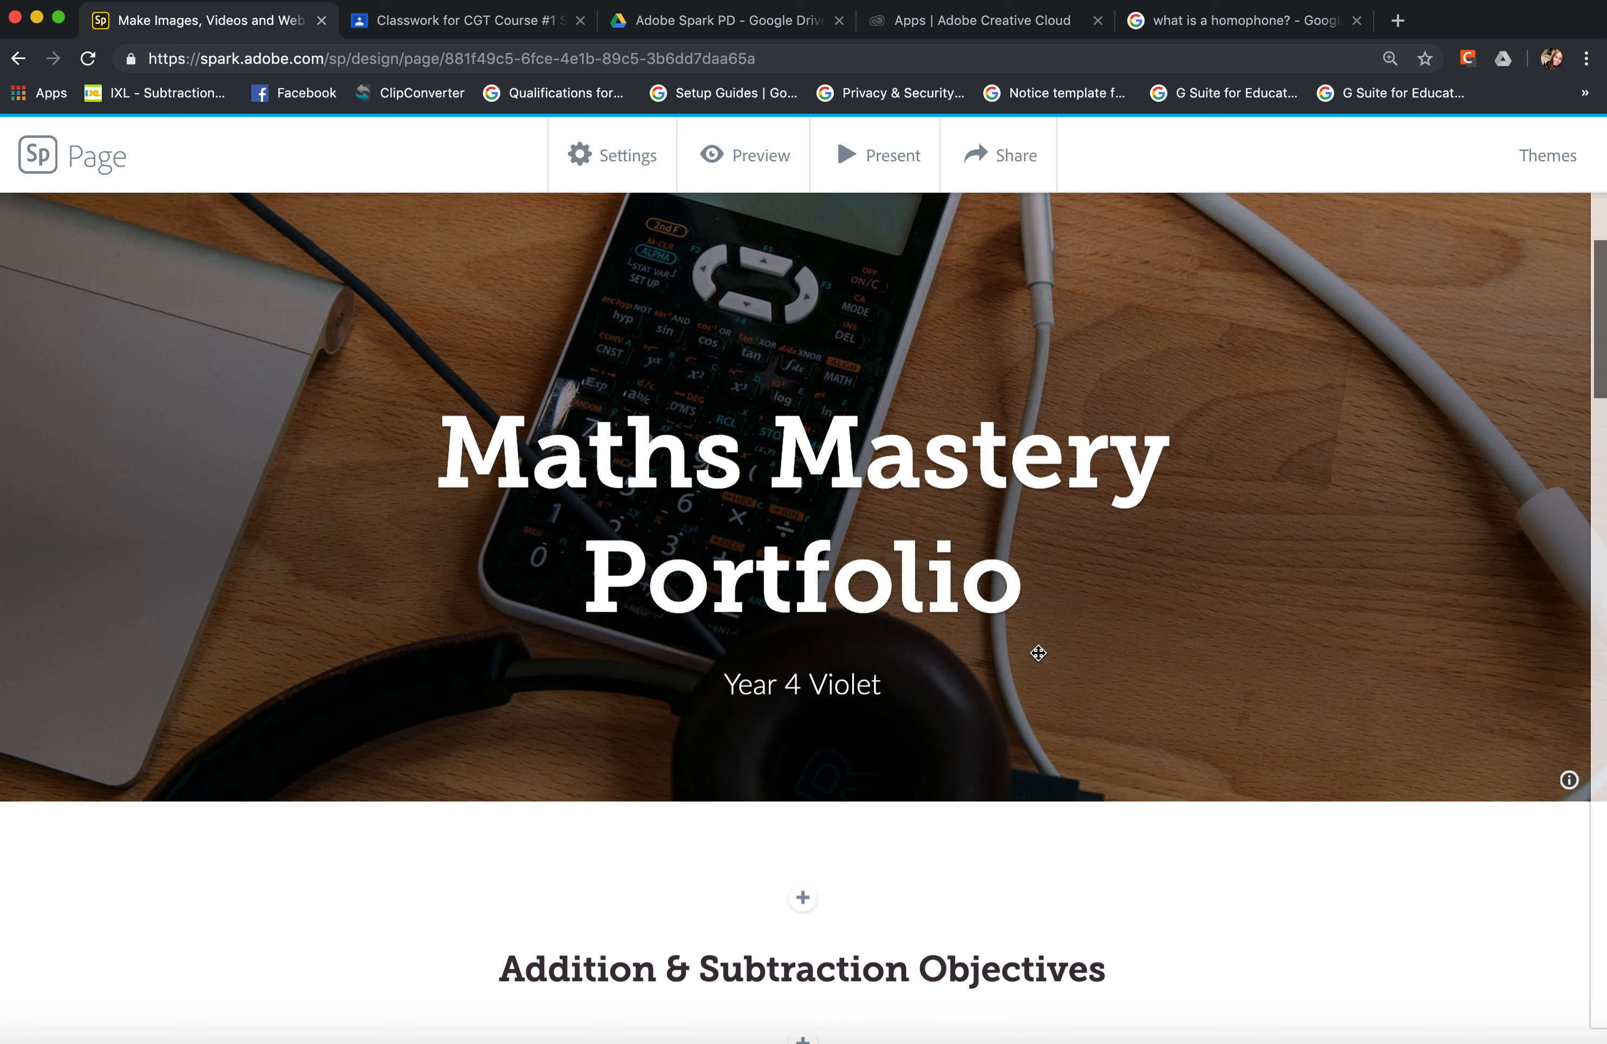
pyautogui.scroll(-5, 1039, 653)
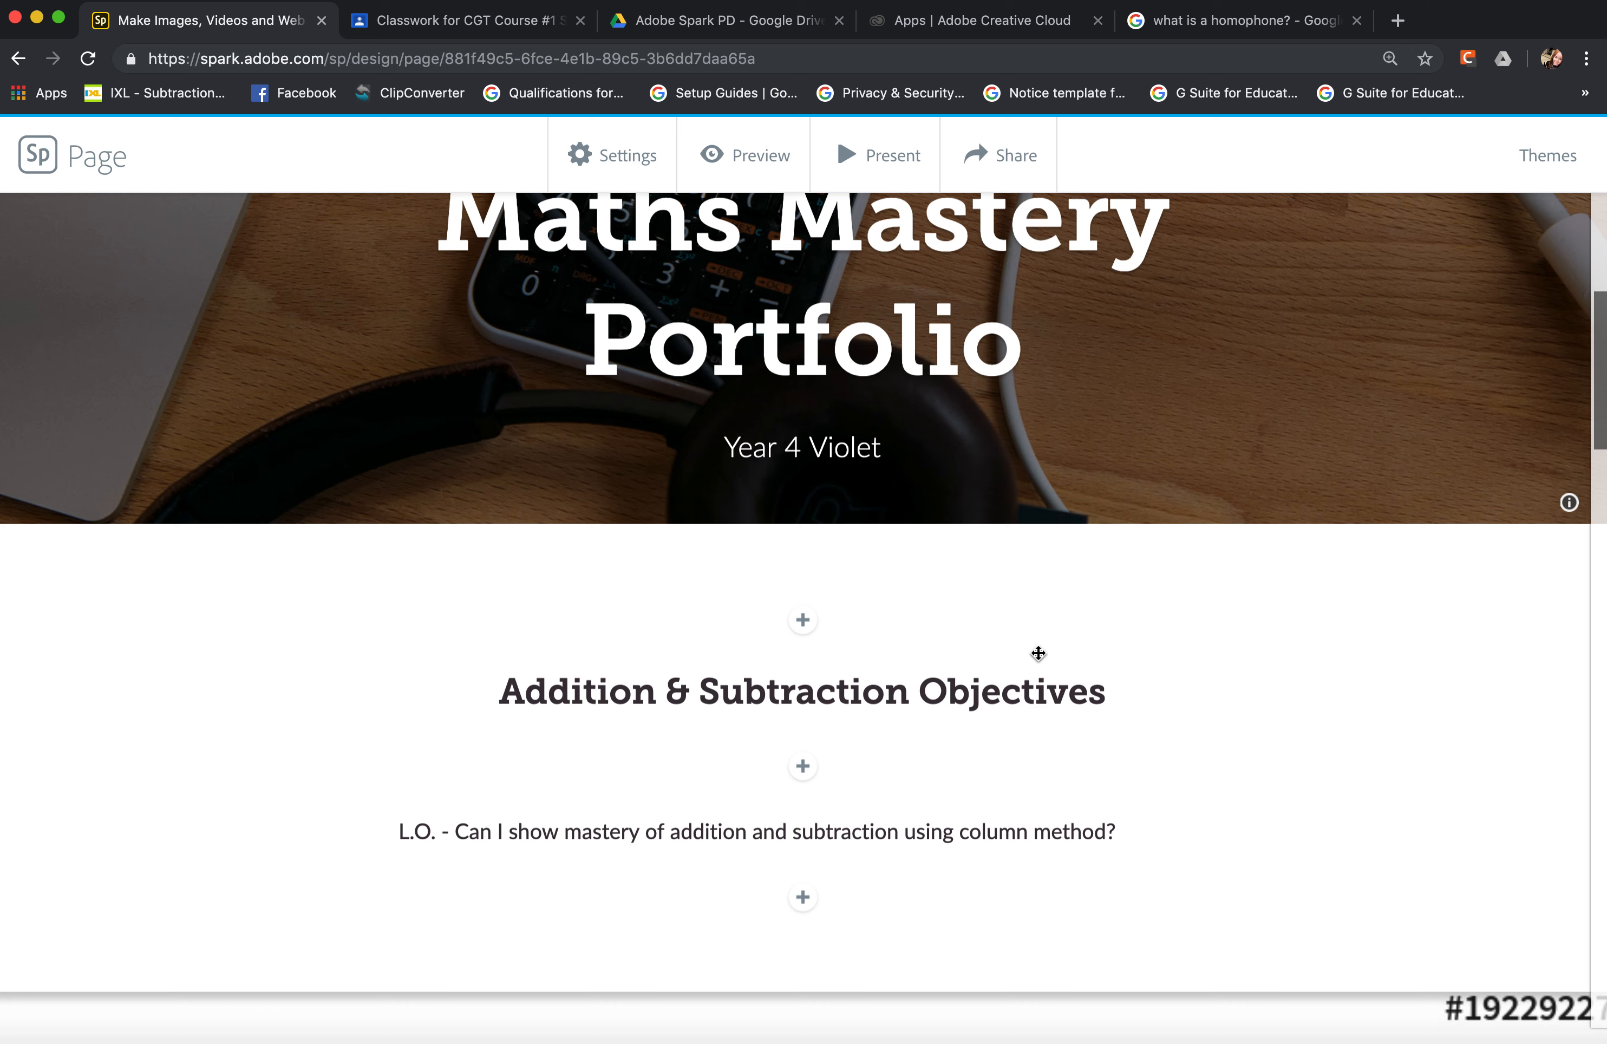
pyautogui.scroll(-2, 1038, 653)
pyautogui.scroll(-2, 1039, 653)
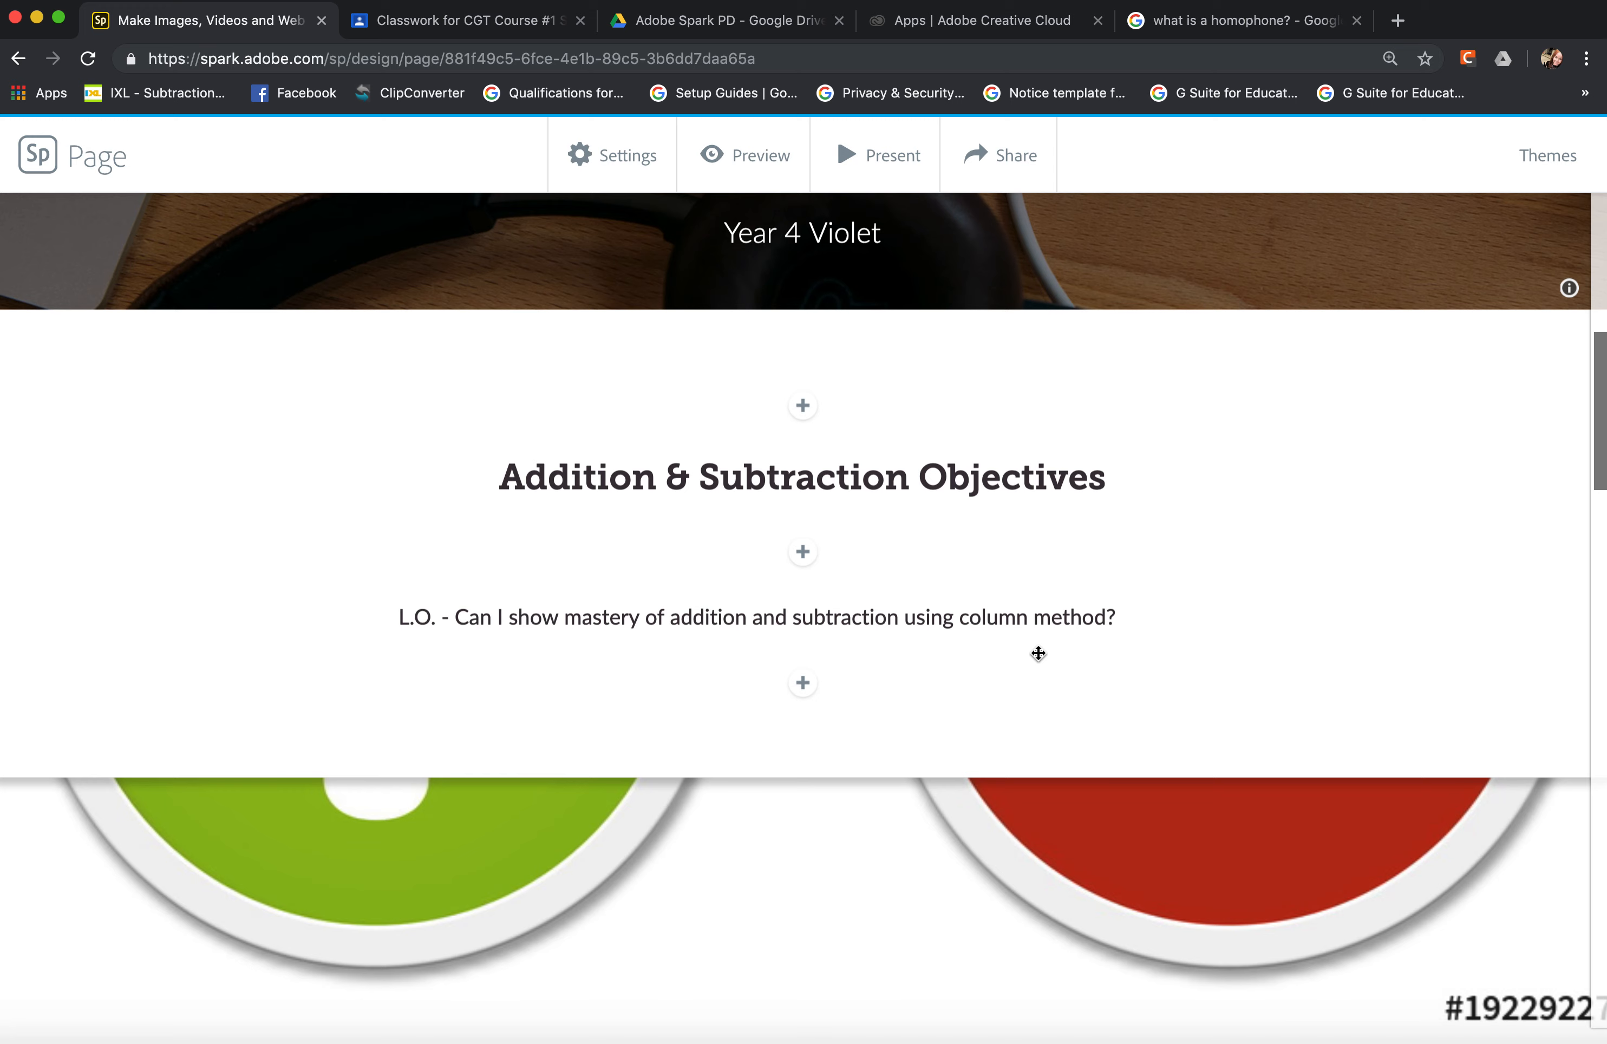
pyautogui.scroll(10, 1038, 653)
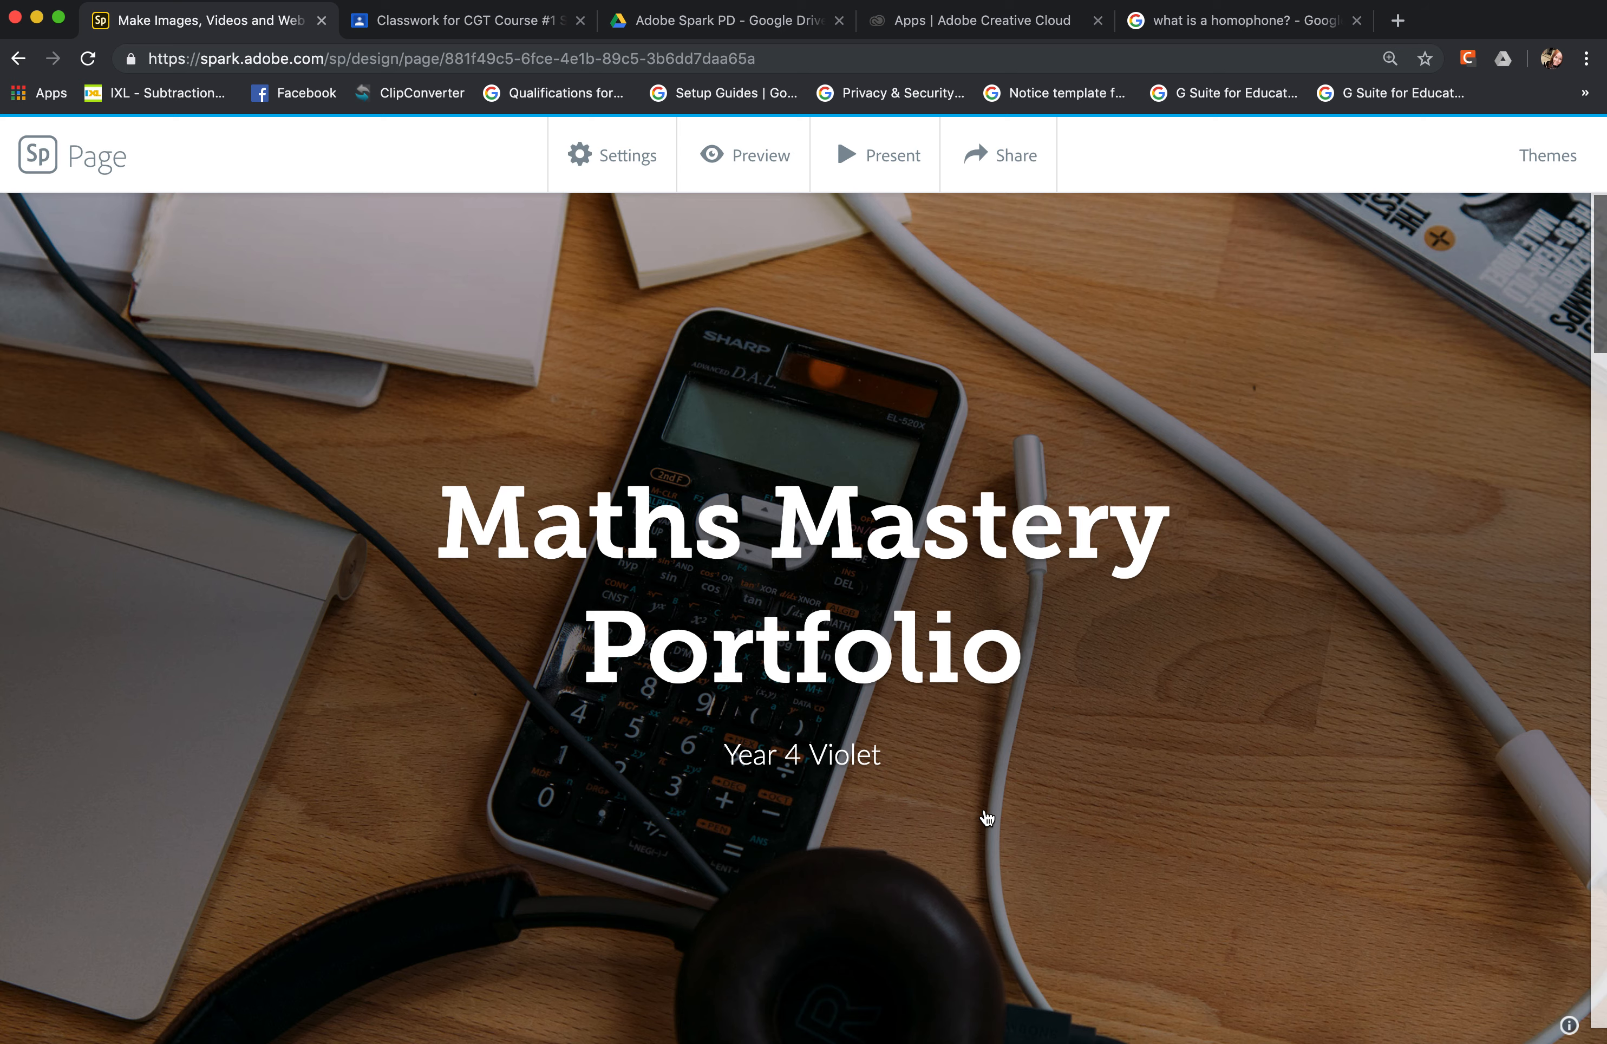
pyautogui.scroll(-2, 987, 819)
pyautogui.scroll(-10, 987, 818)
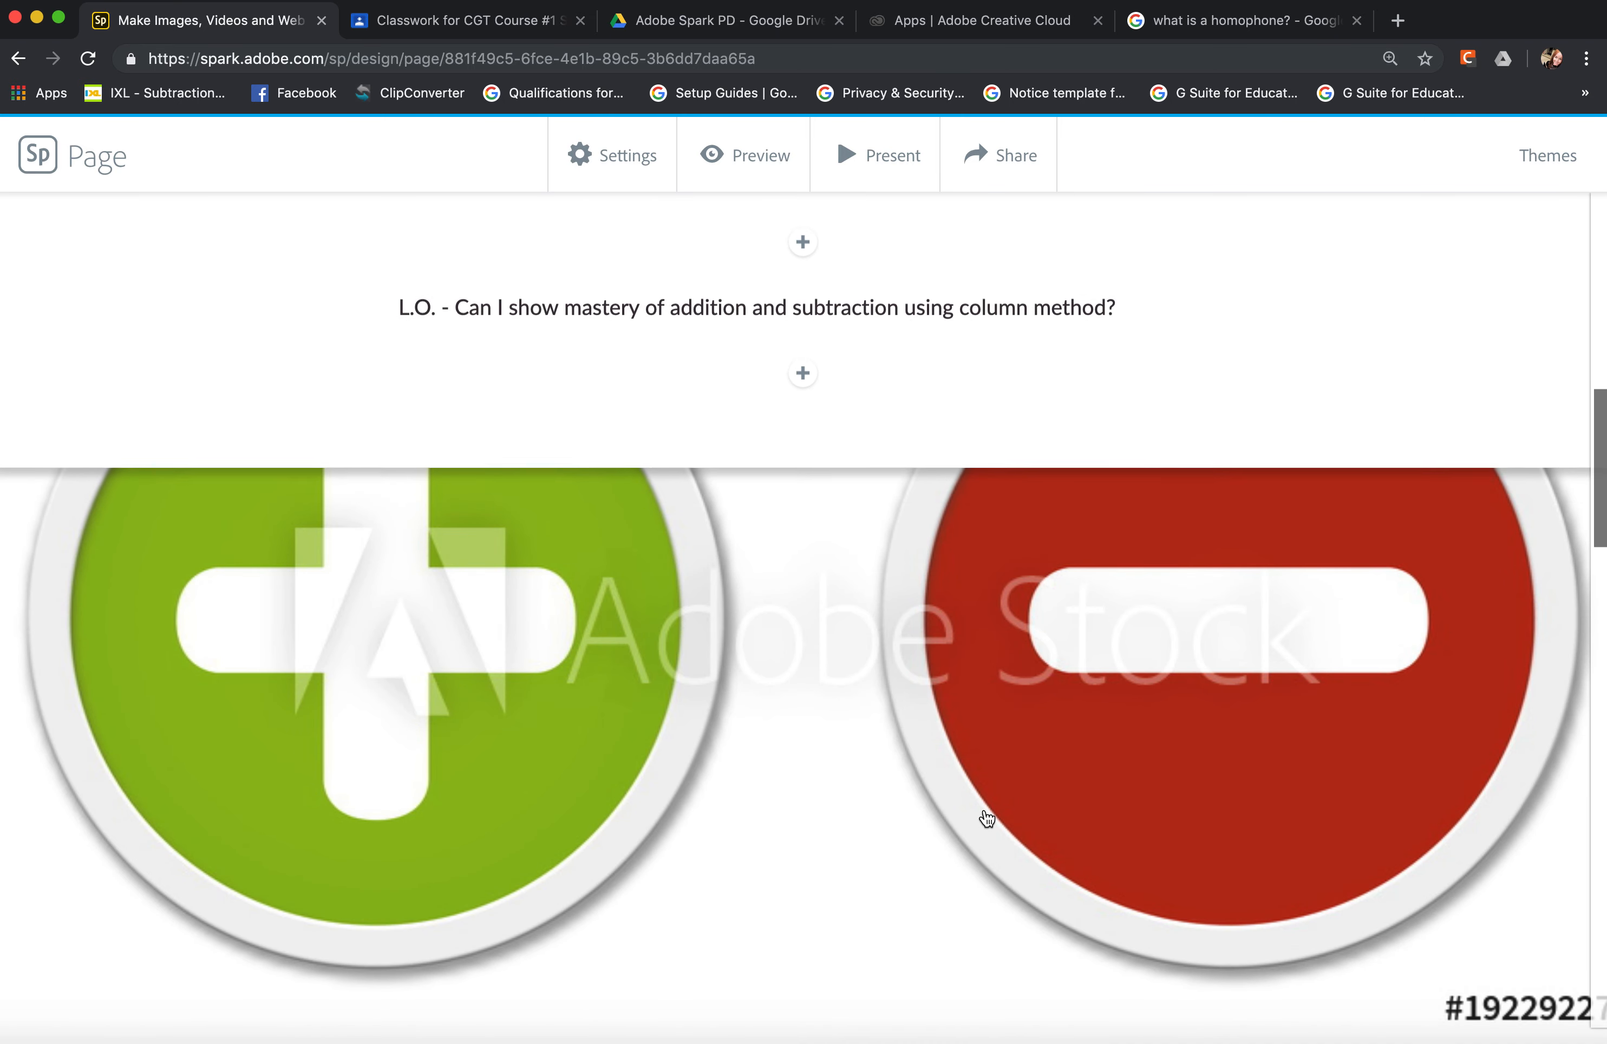
pyautogui.scroll(2, 987, 819)
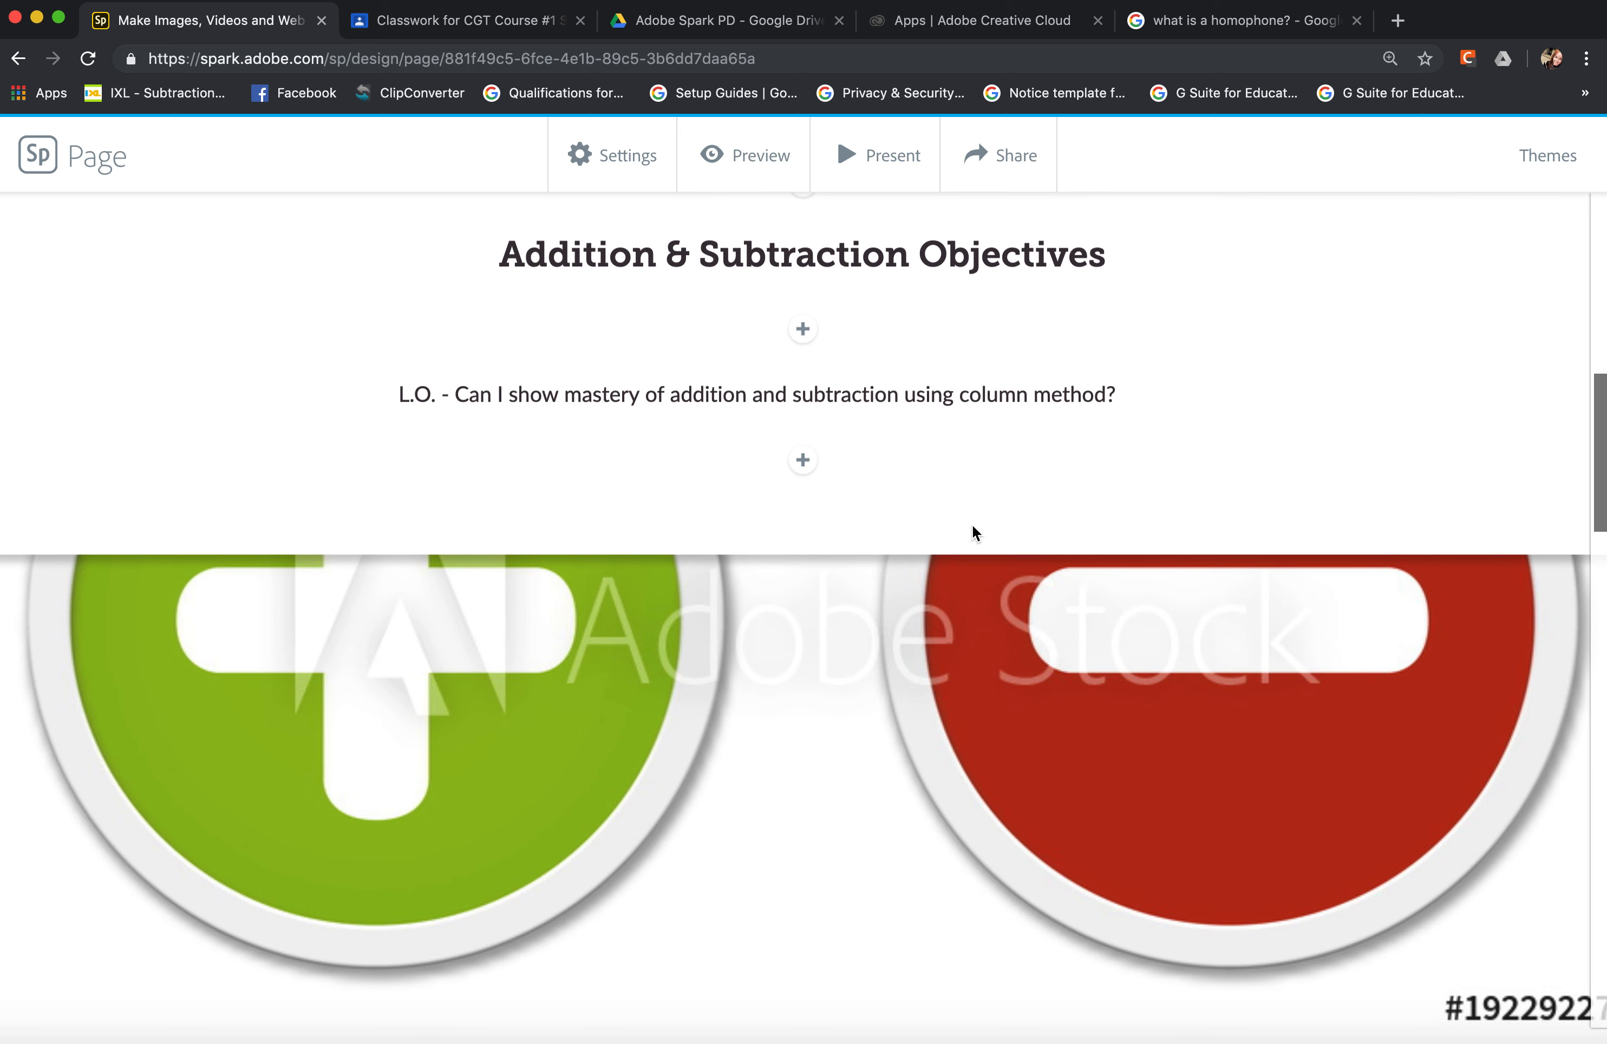
pyautogui.scroll(-5, 840, 653)
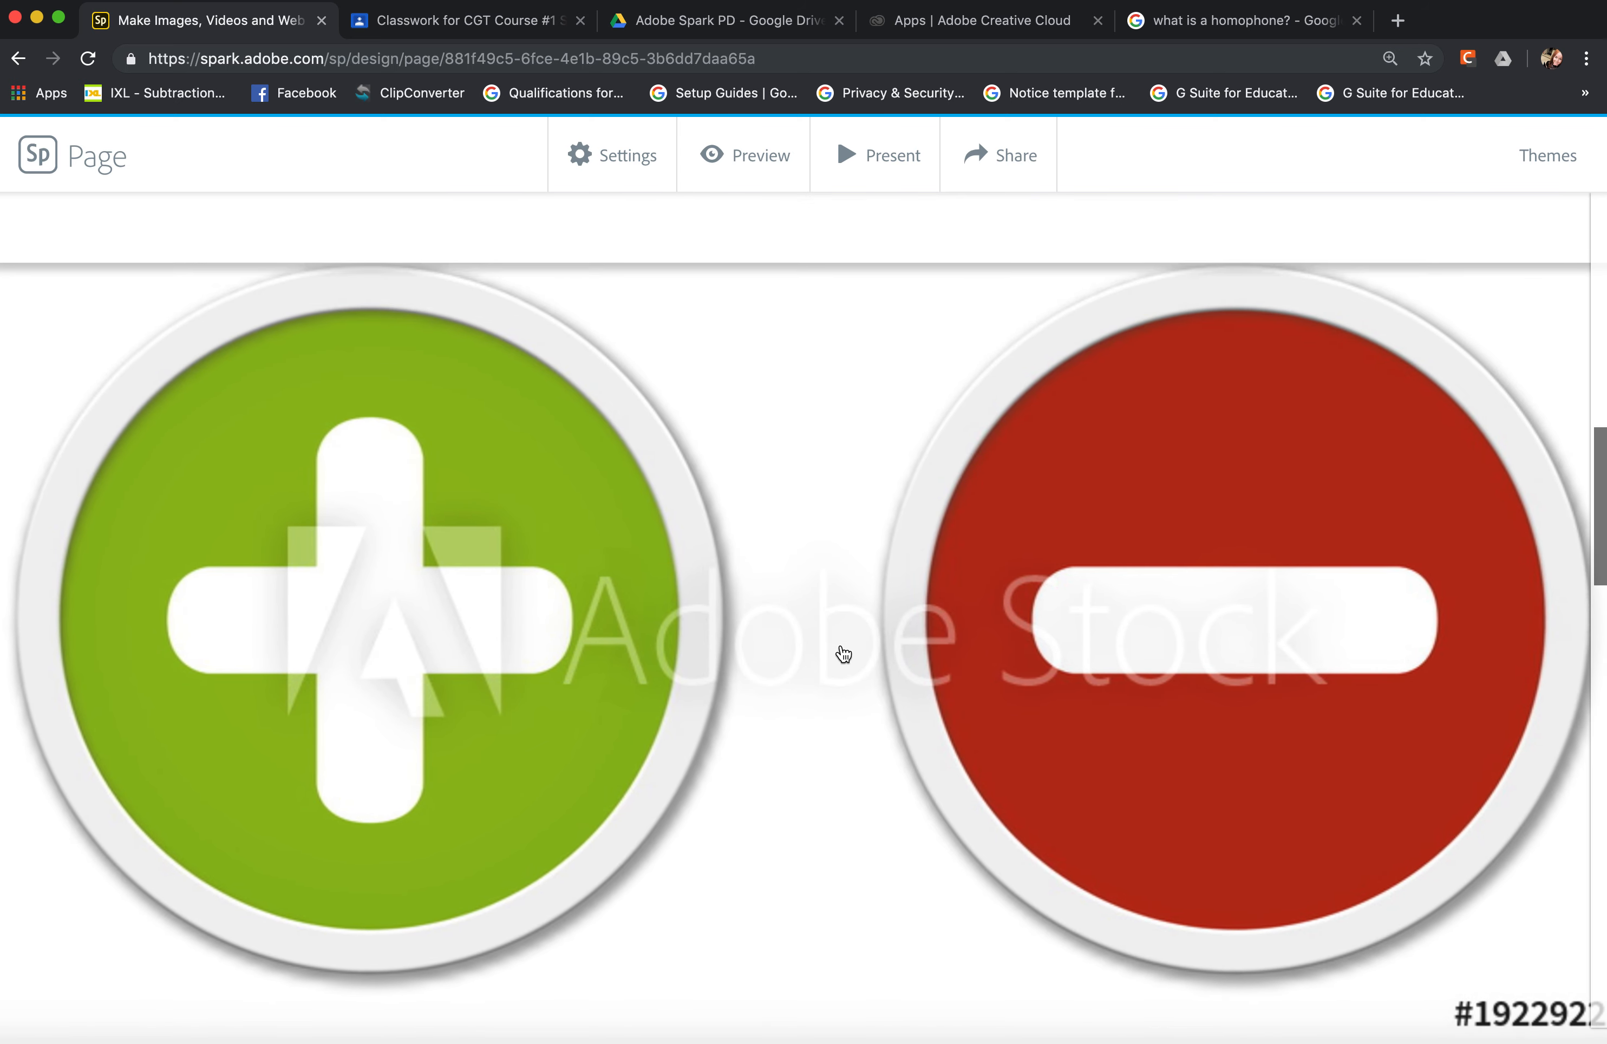
pyautogui.scroll(-8, 844, 654)
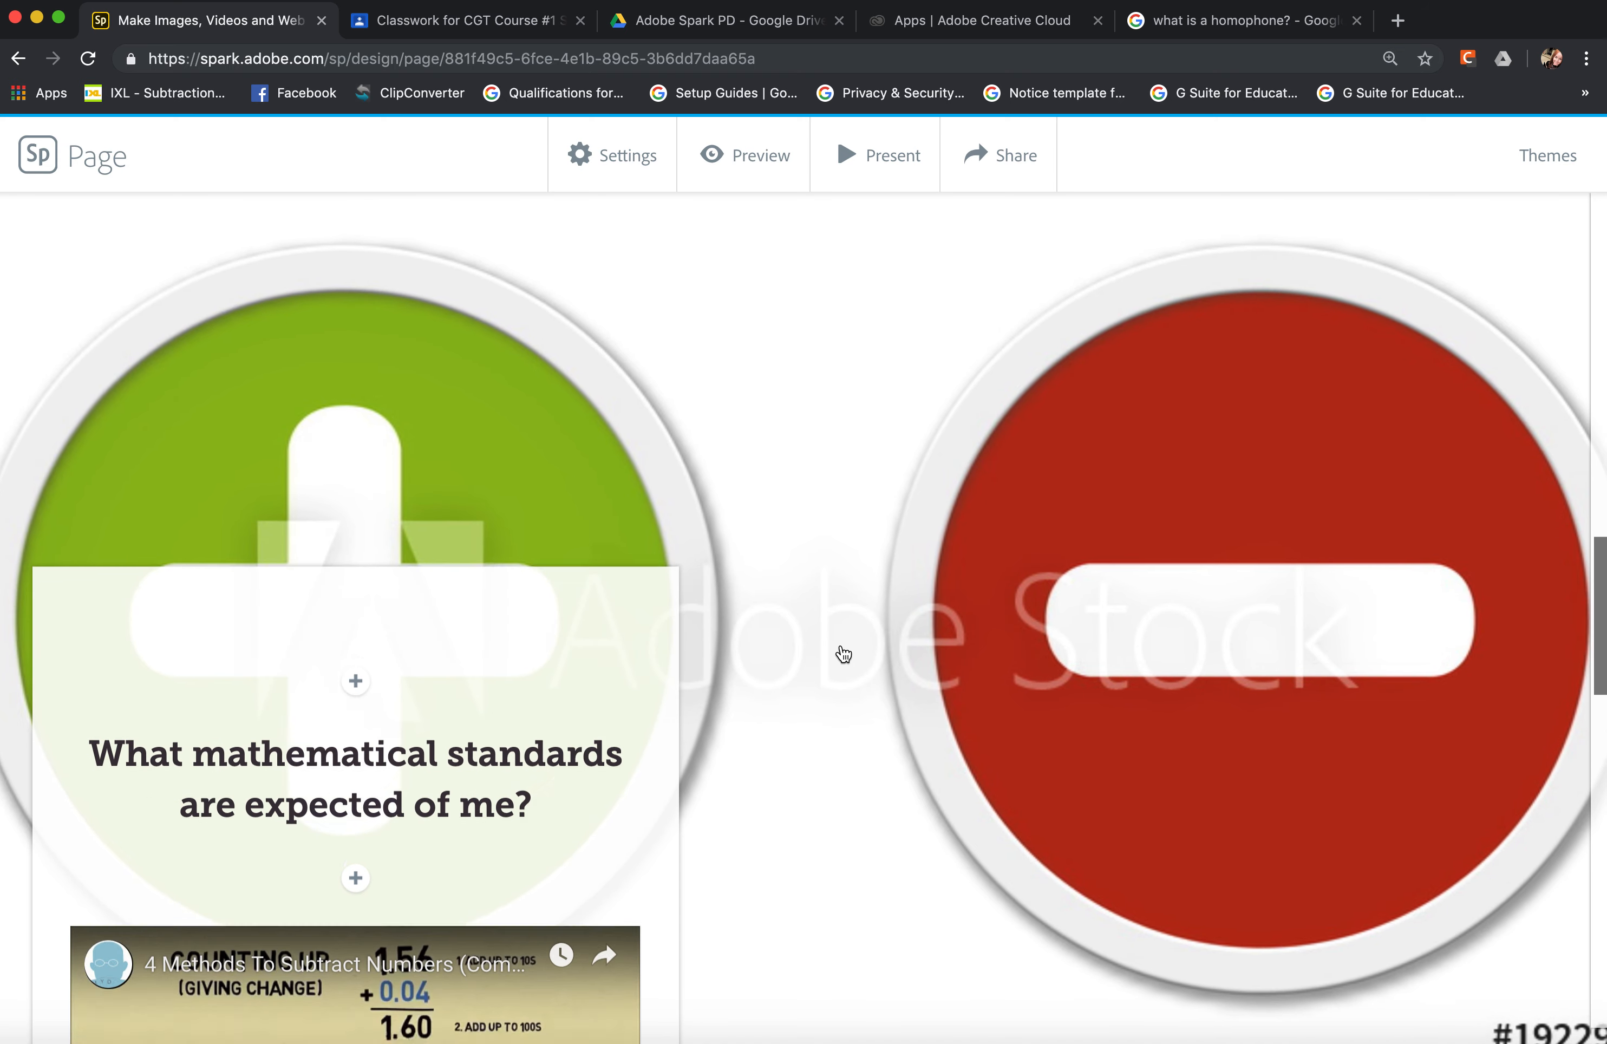
pyautogui.scroll(-6, 844, 654)
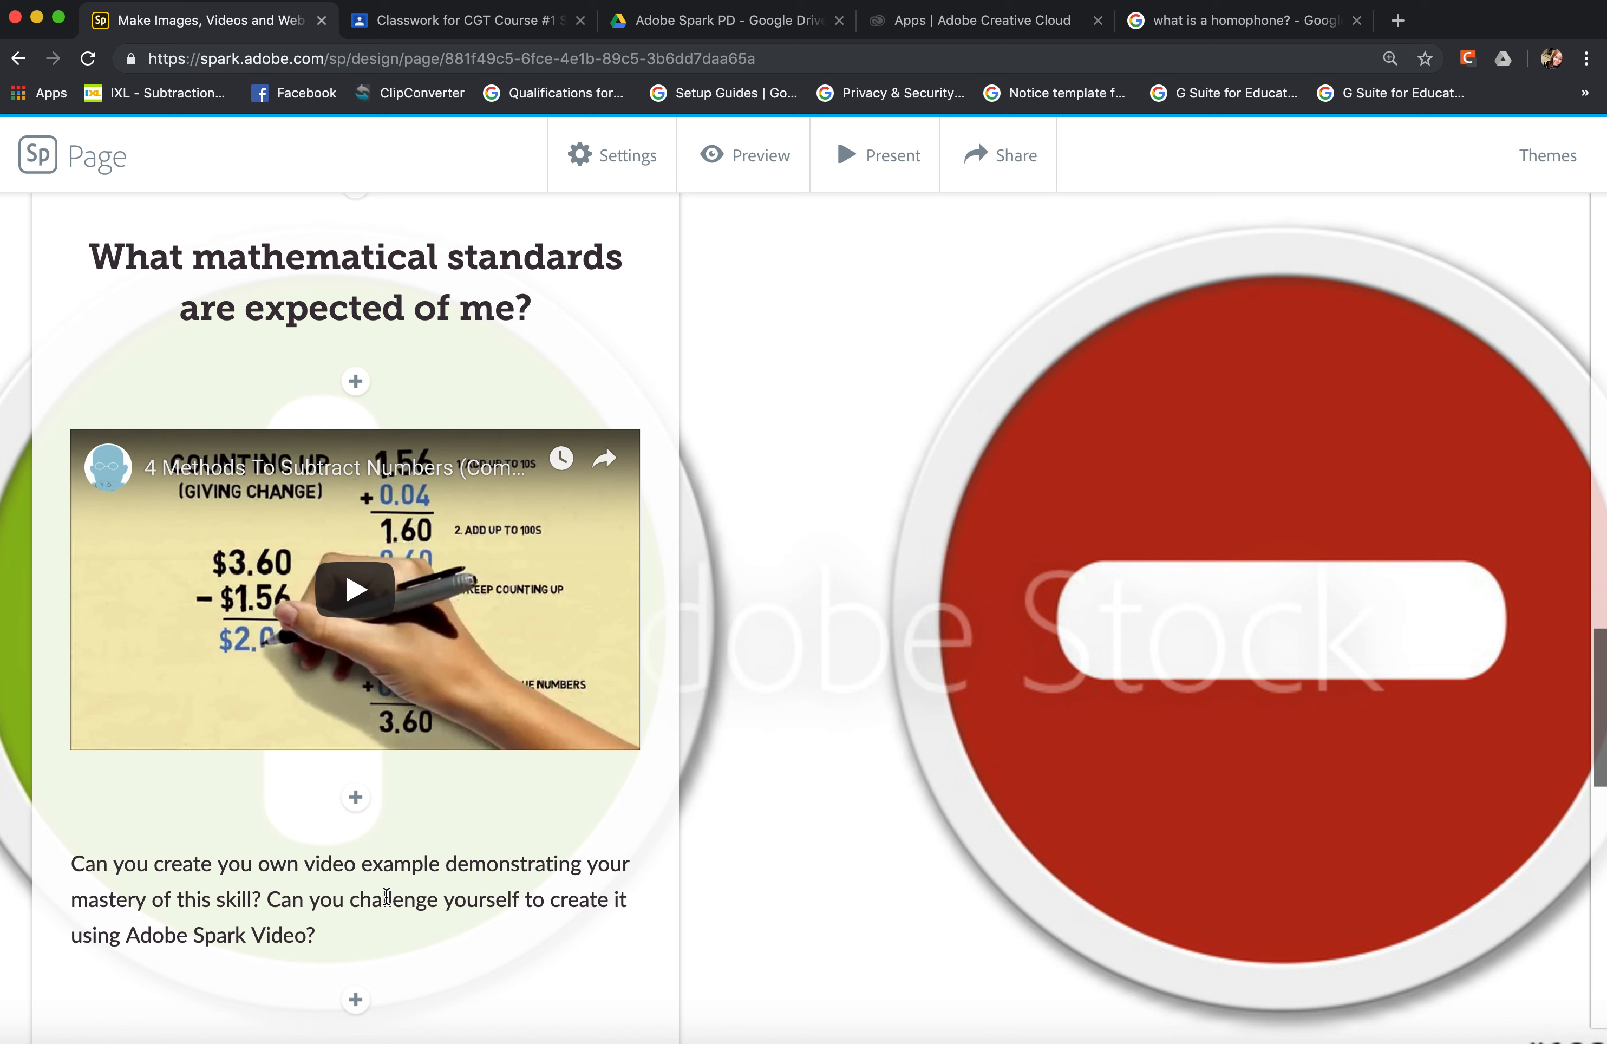
pyautogui.scroll(-2, 386, 896)
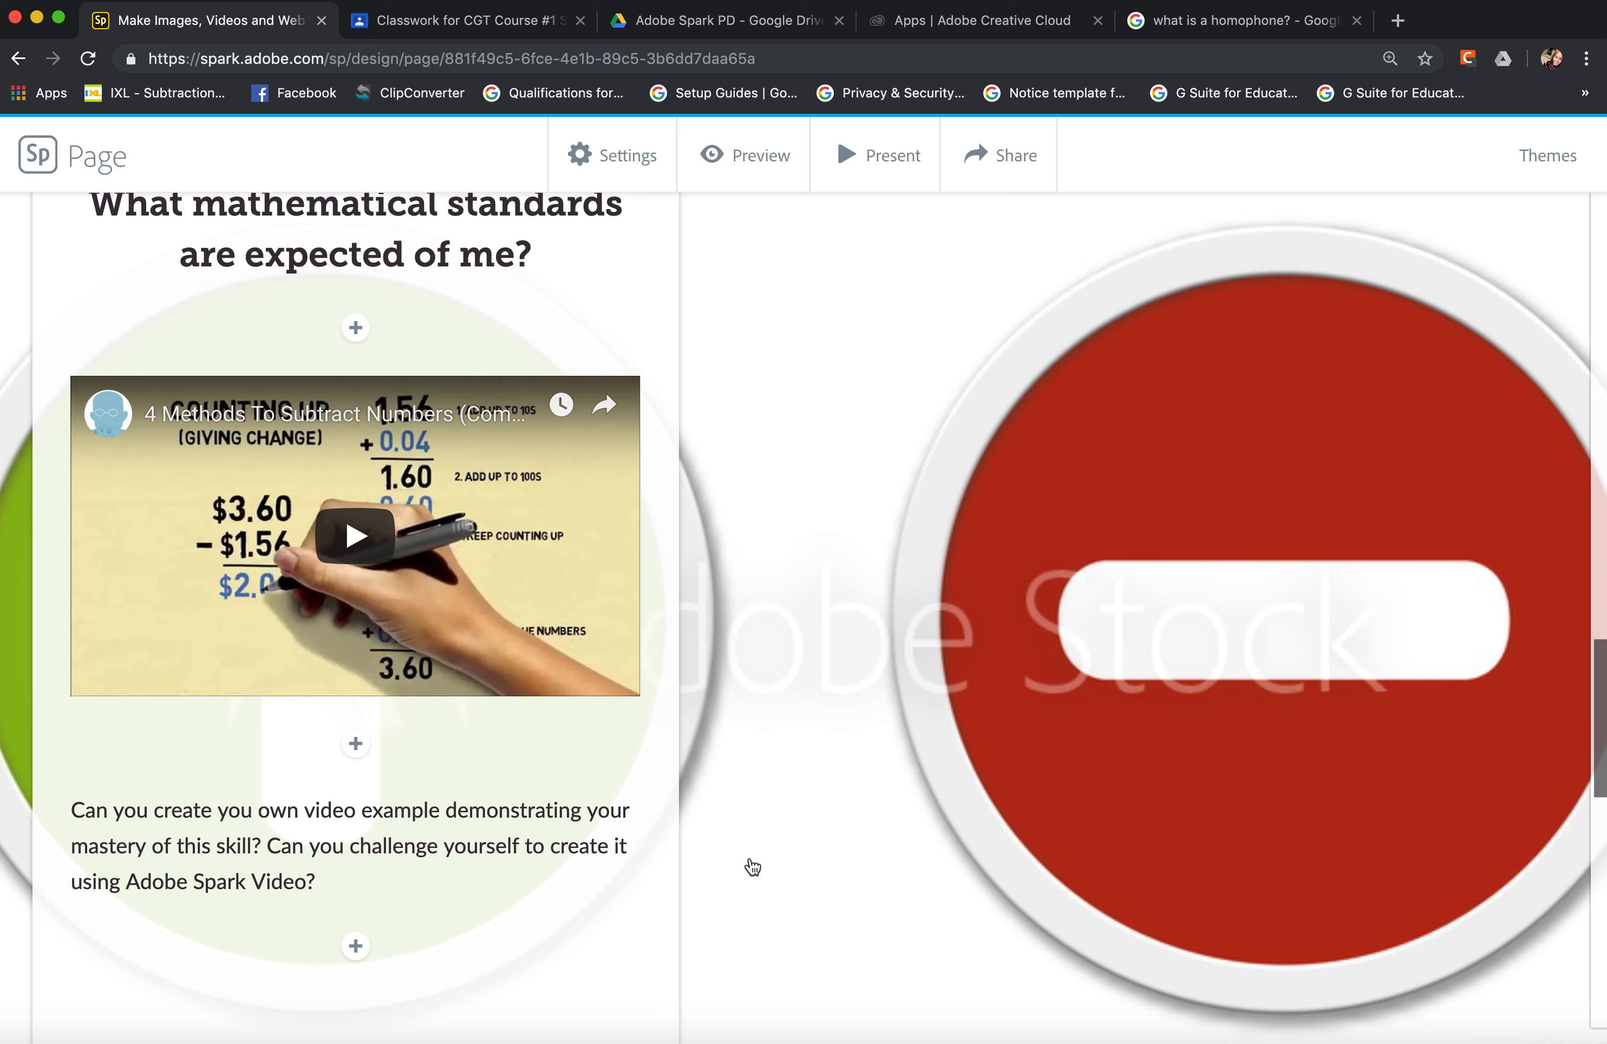
pyautogui.scroll(-2, 749, 866)
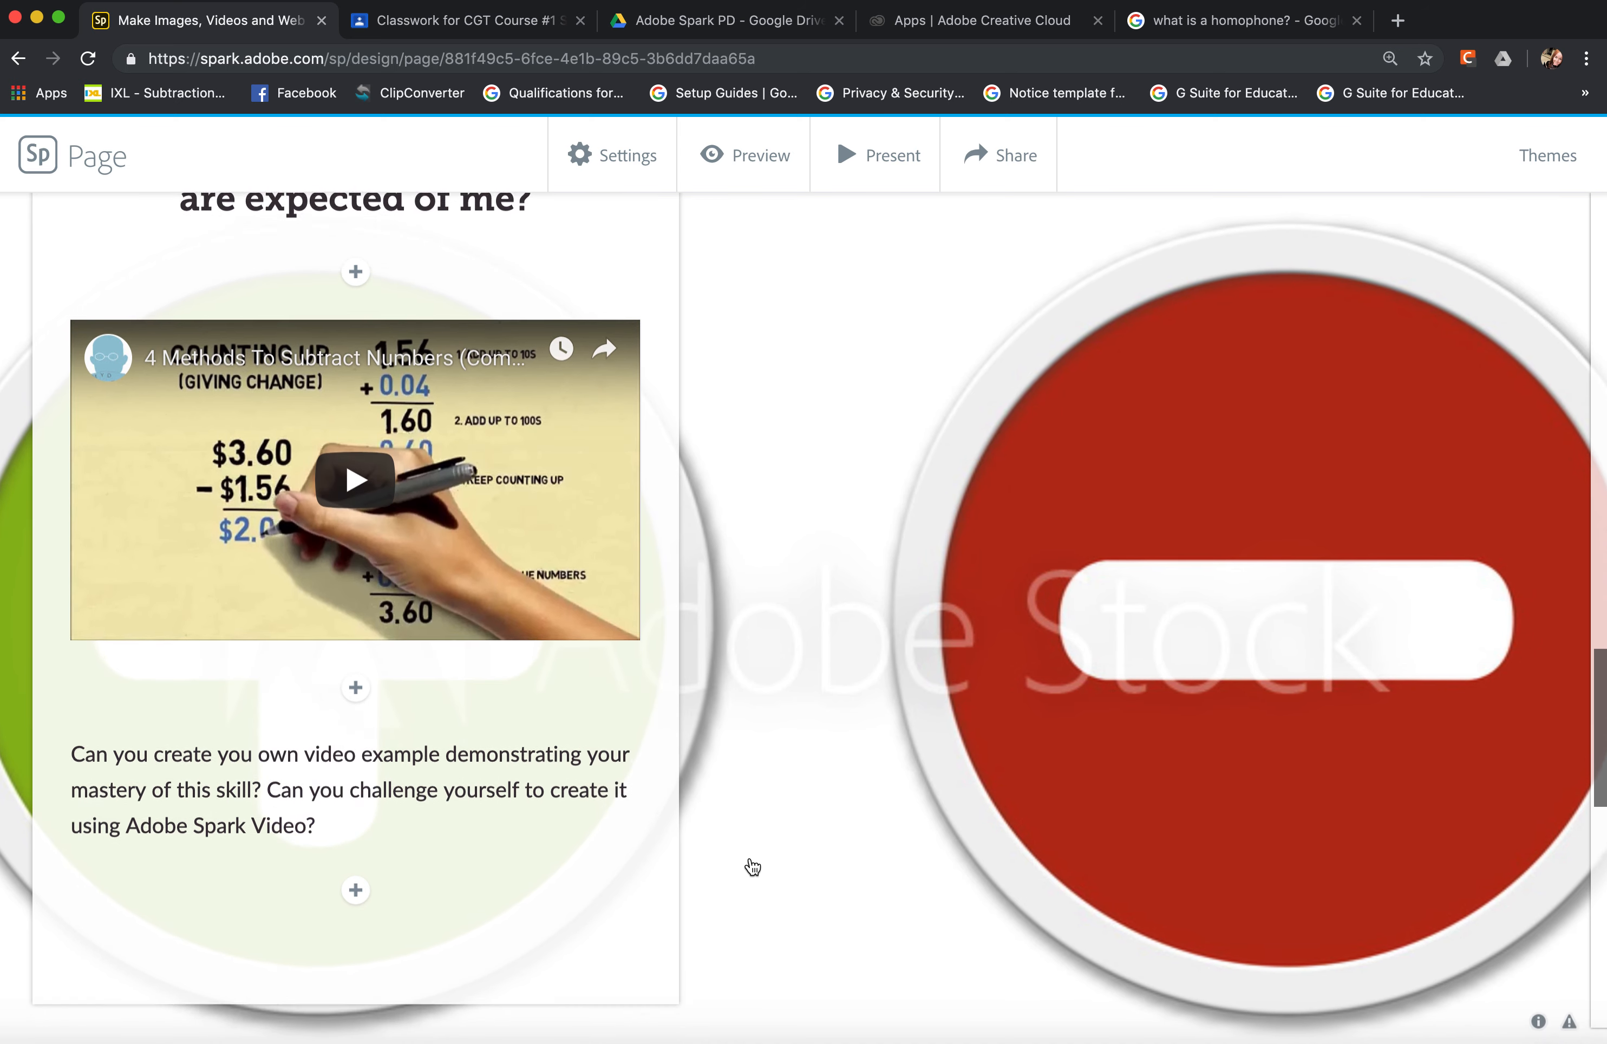
pyautogui.scroll(-20, 752, 868)
pyautogui.scroll(-9, 752, 867)
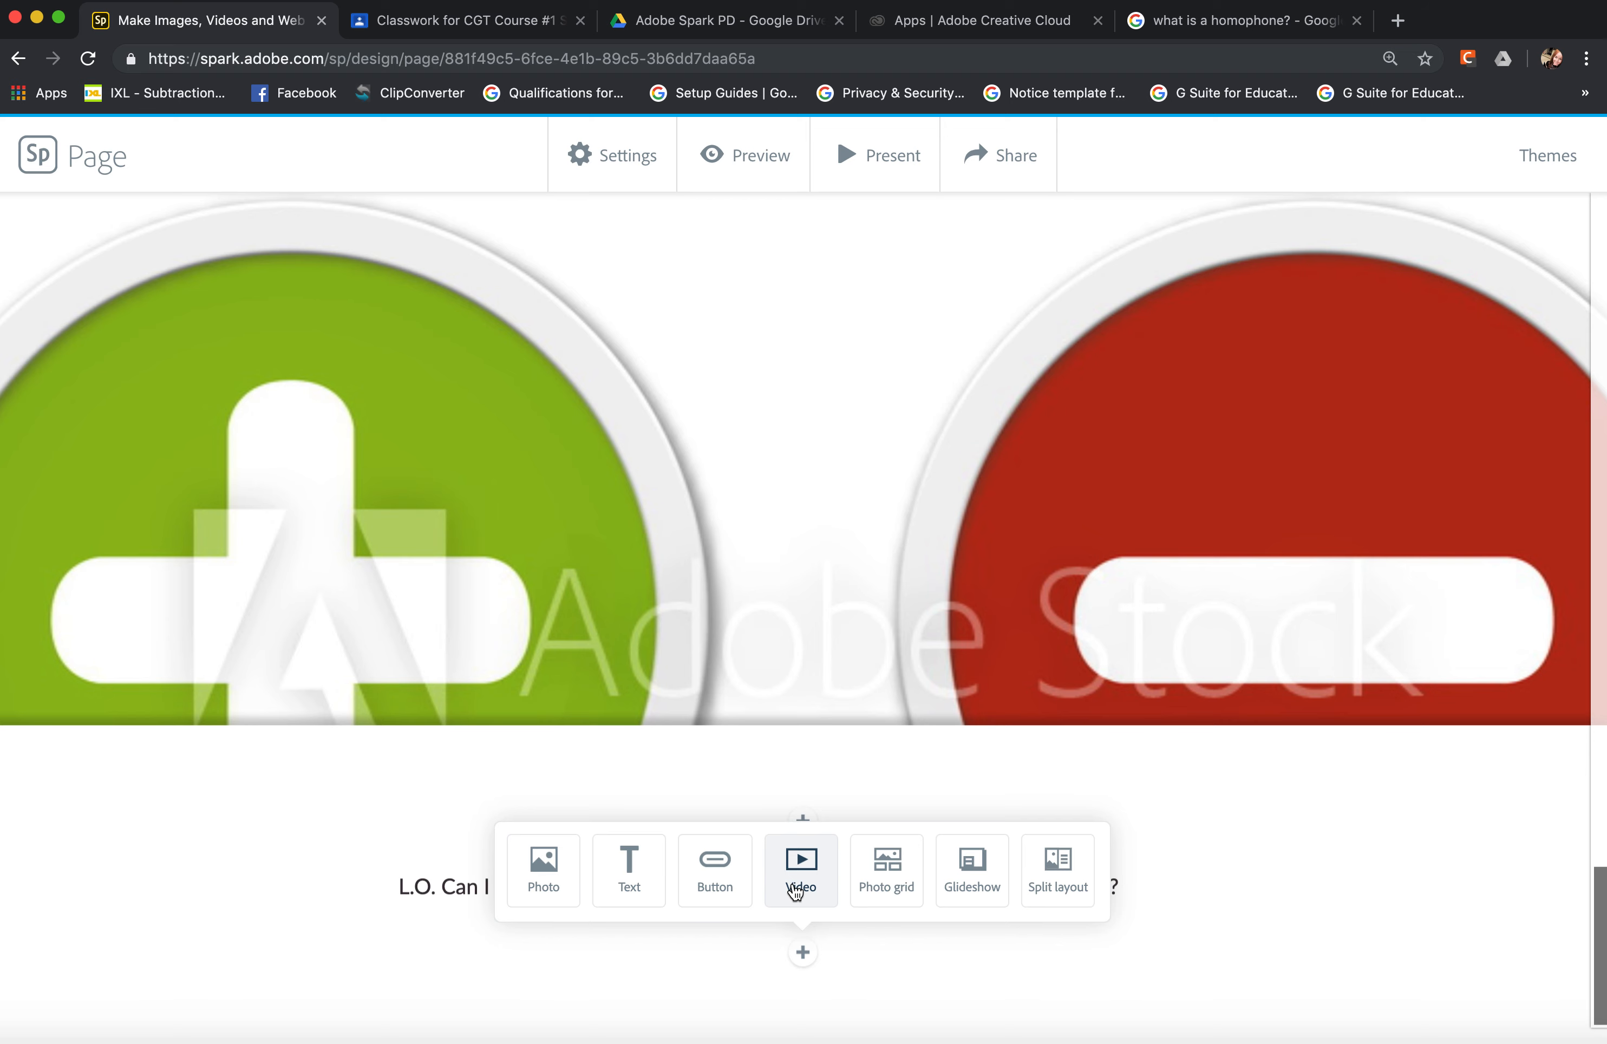
pyautogui.click(796, 890)
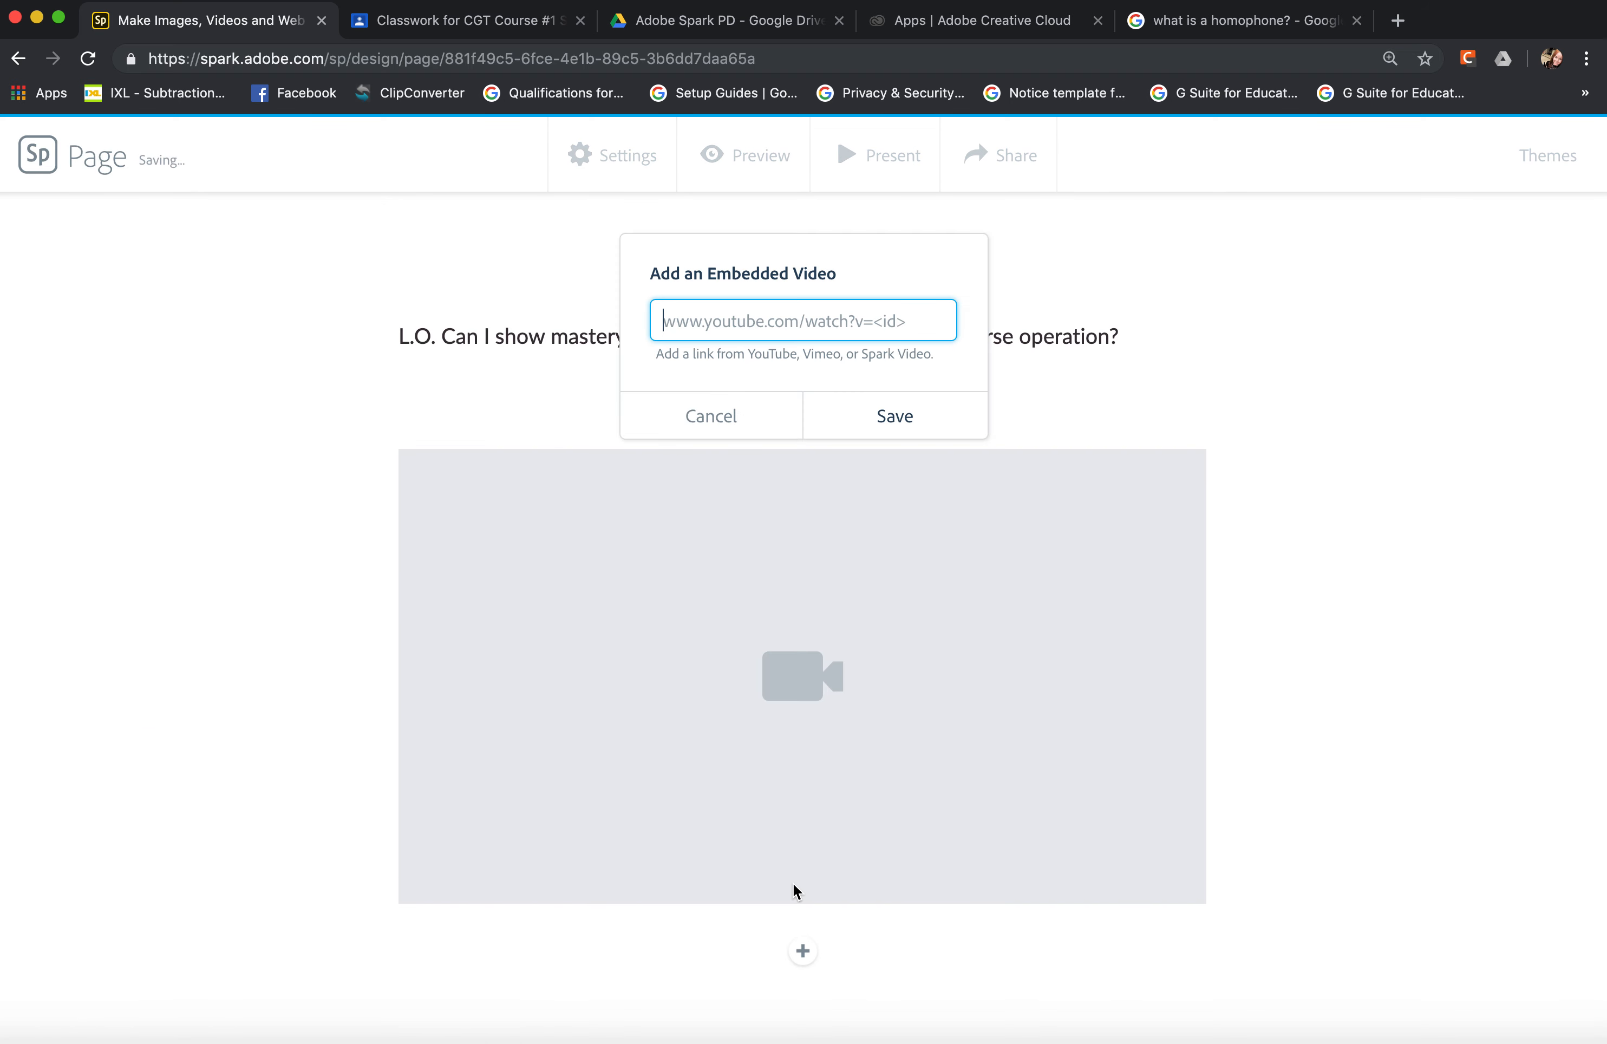
pyautogui.click(731, 417)
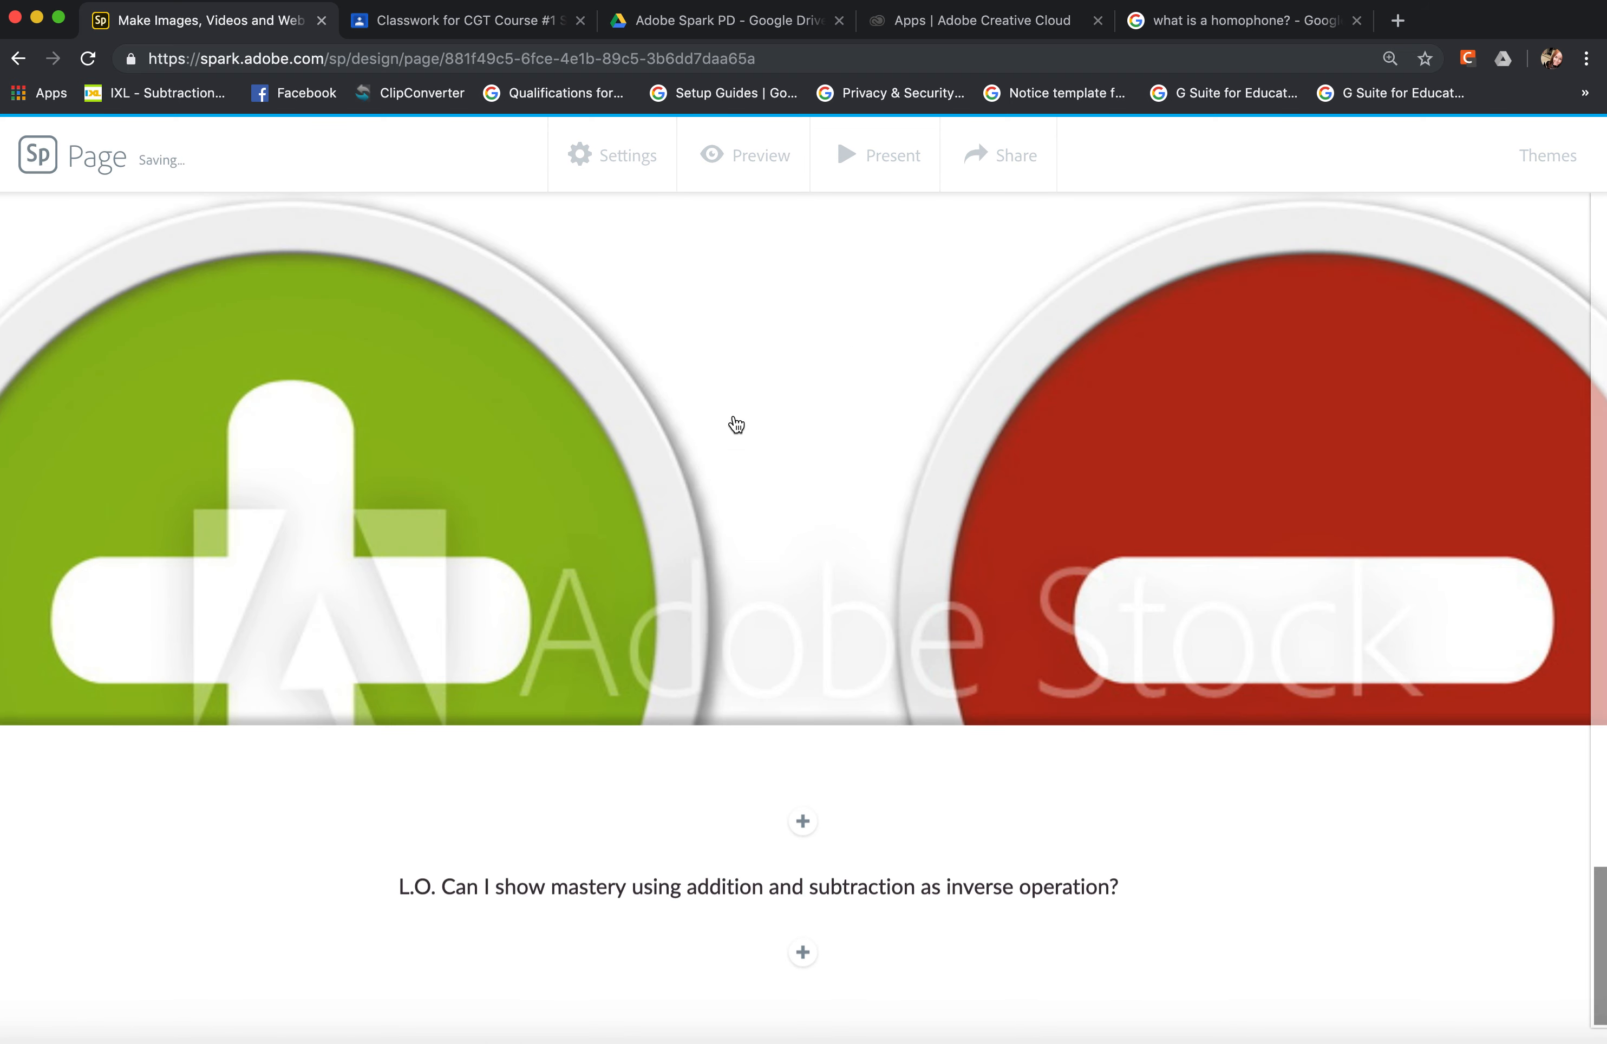
pyautogui.click(810, 961)
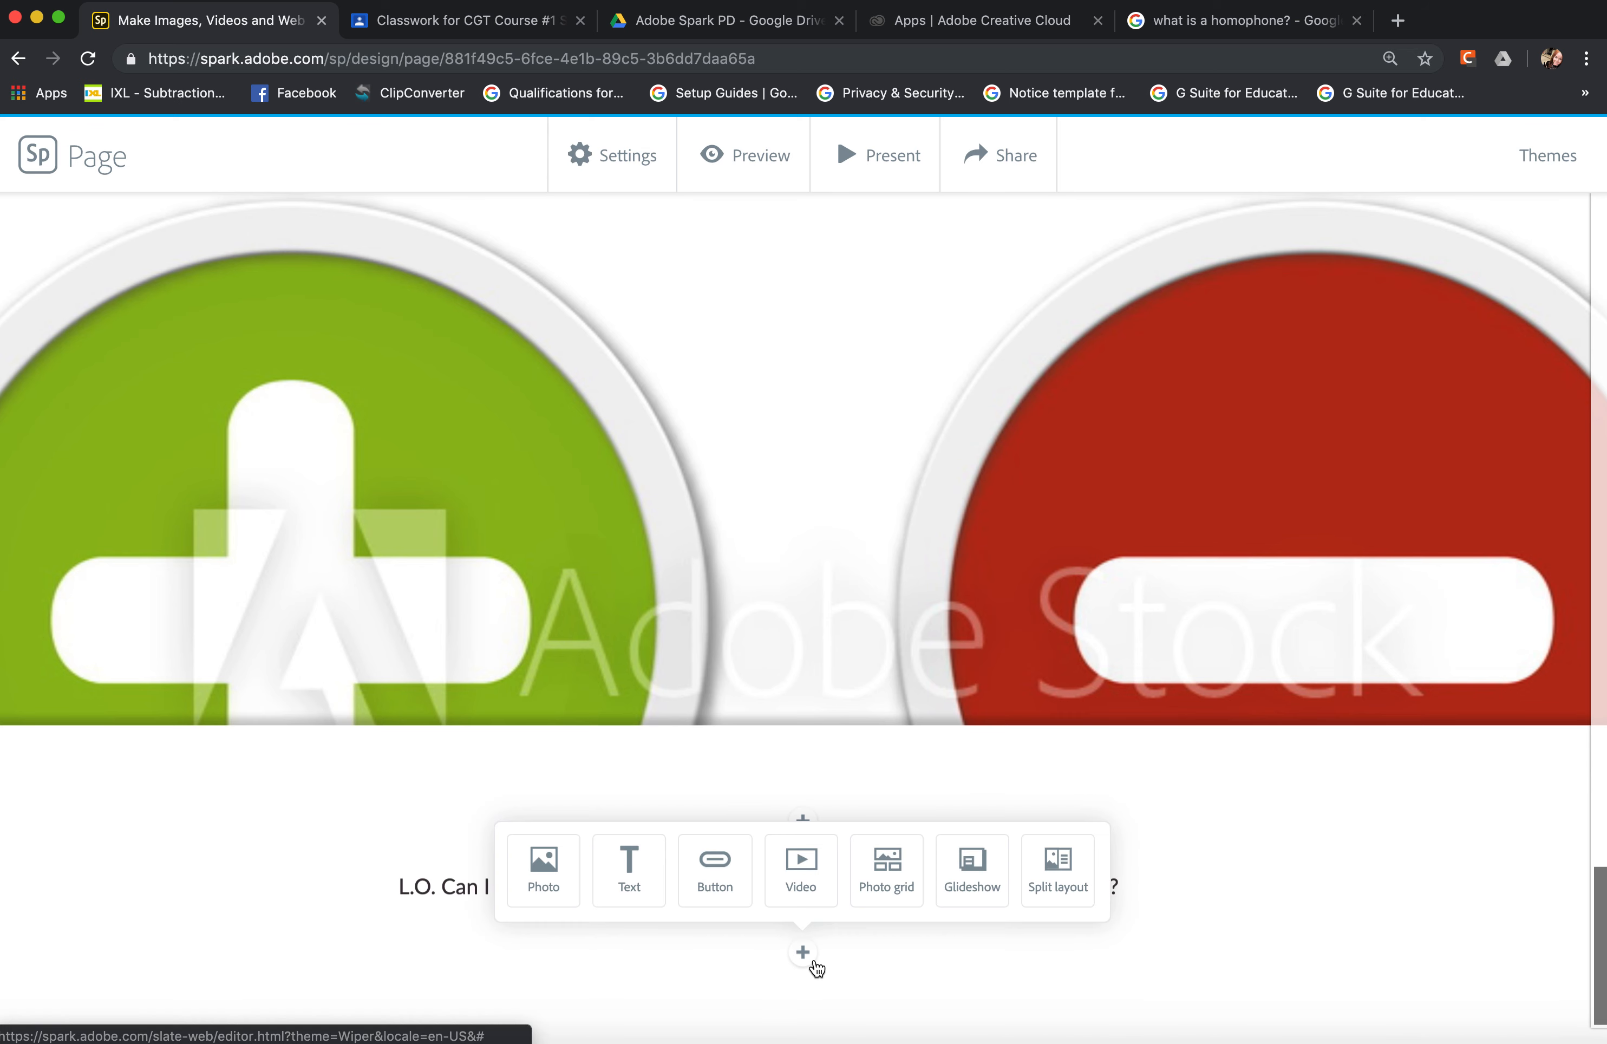
pyautogui.click(889, 875)
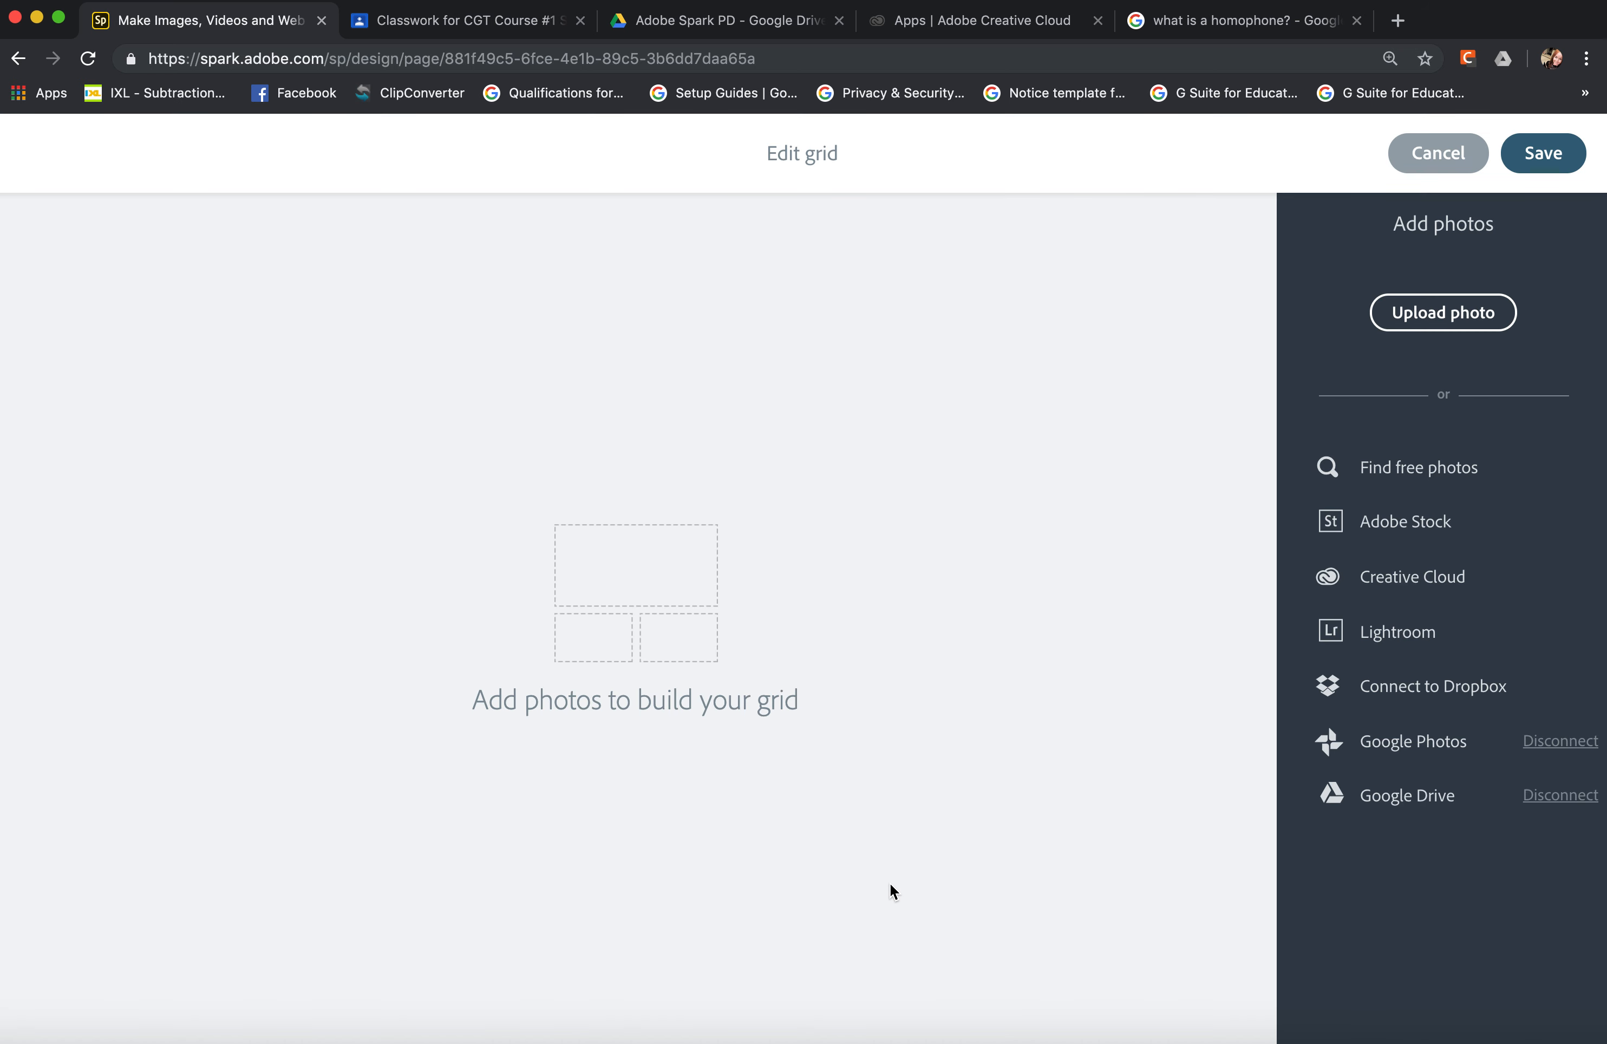
pyautogui.click(691, 657)
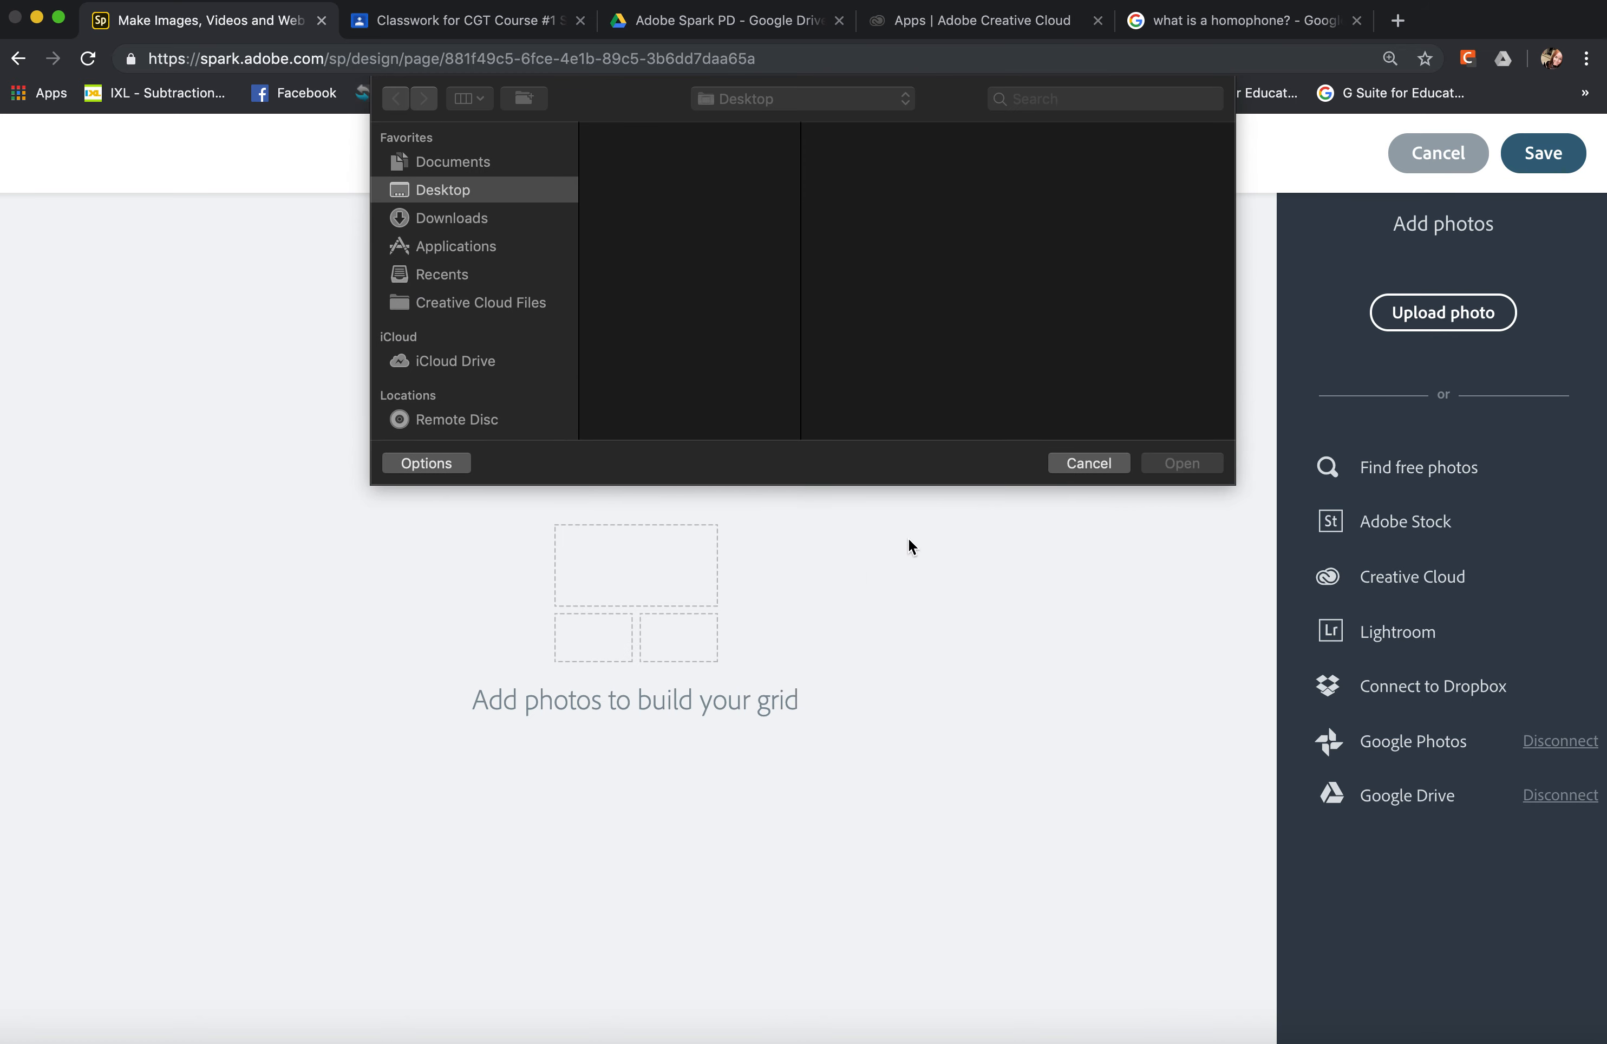
pyautogui.click(730, 276)
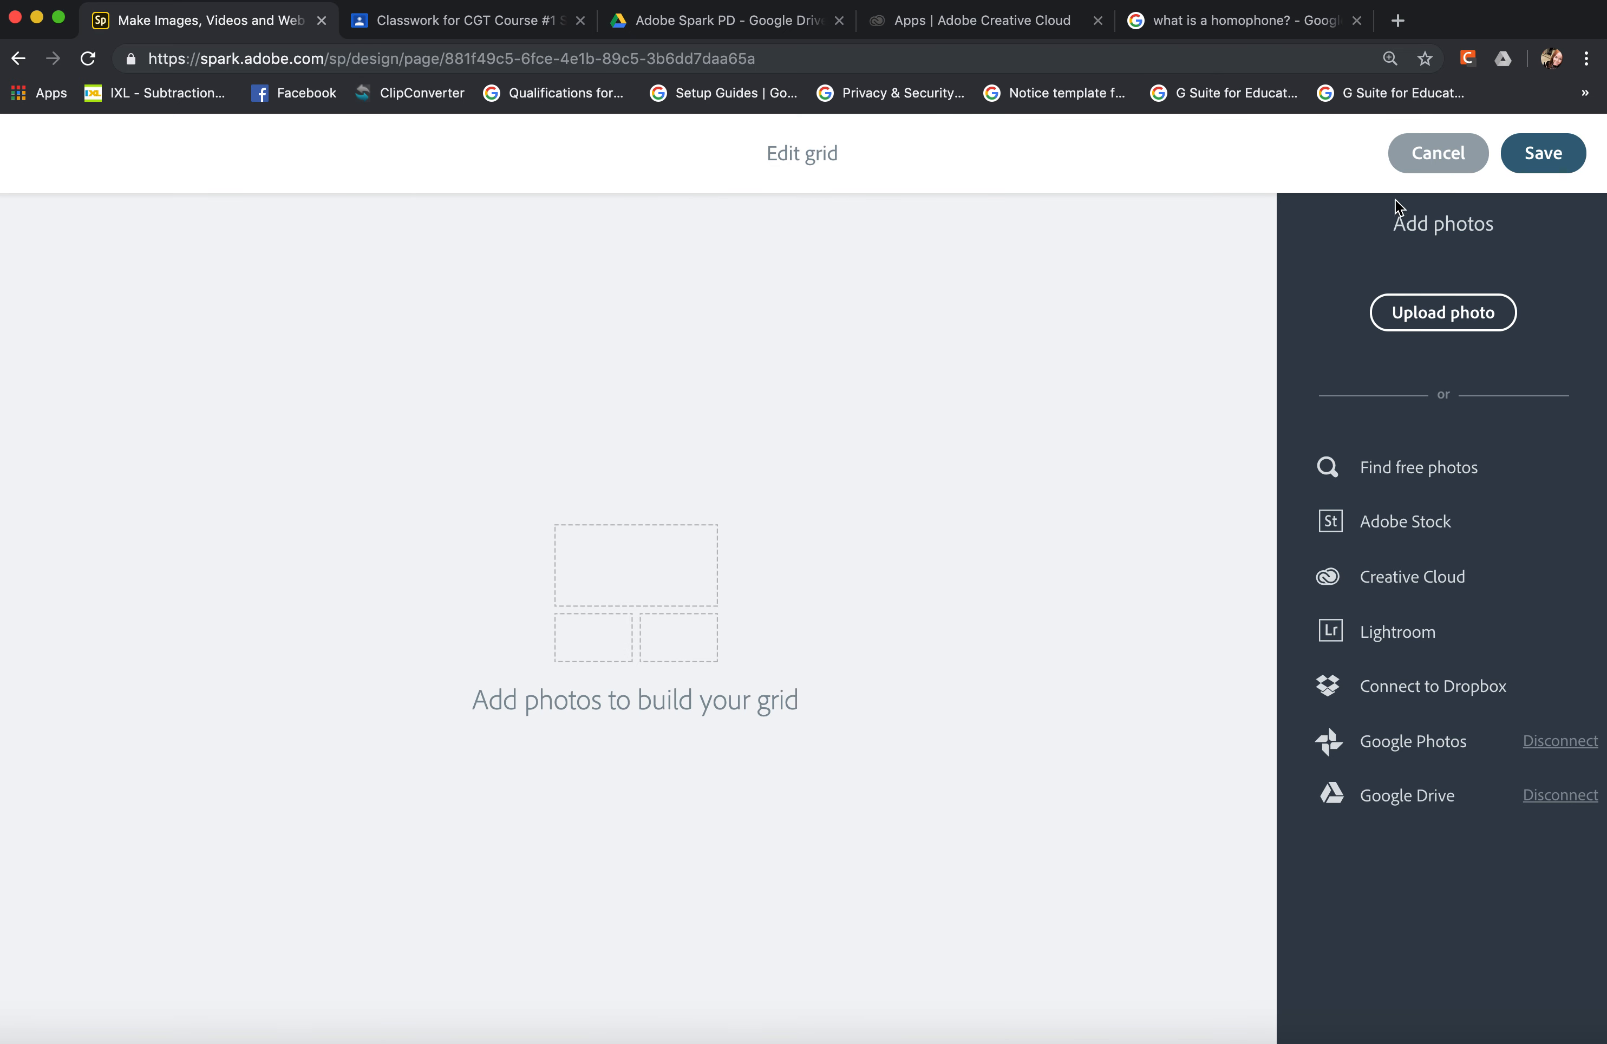
pyautogui.click(1439, 157)
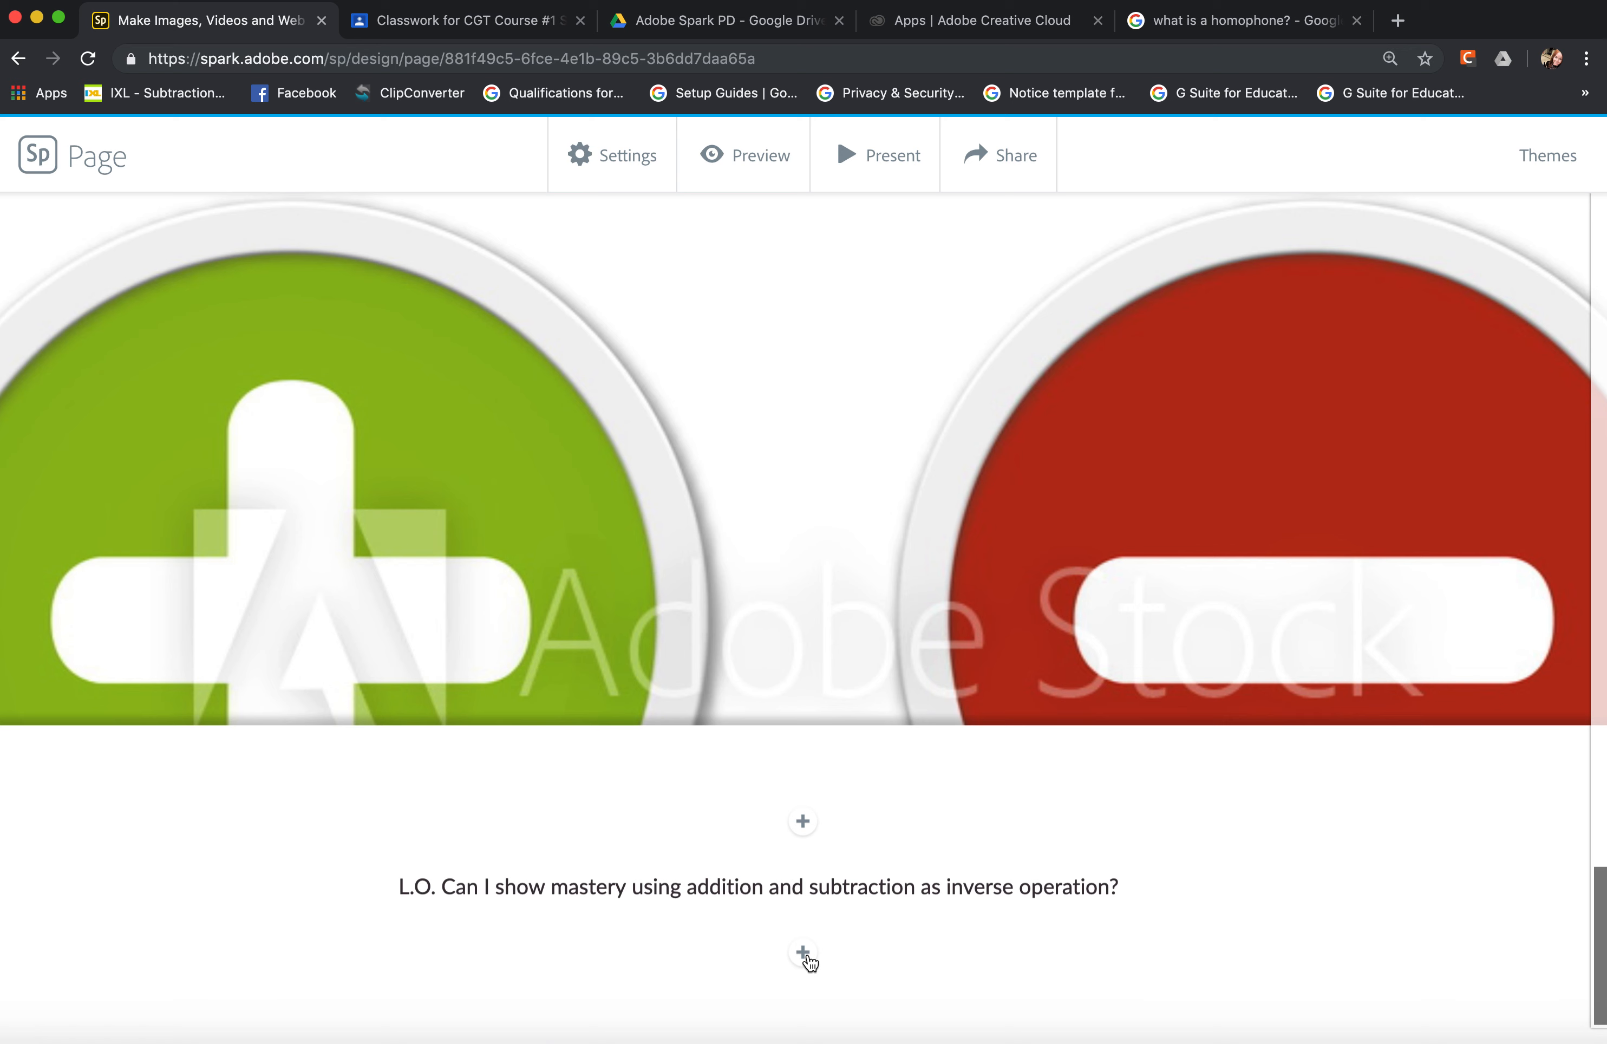
# Add a split layout below the inverse operation objective and fill its image half with the first listed photo from Google Drive.
pyautogui.click(803, 952)
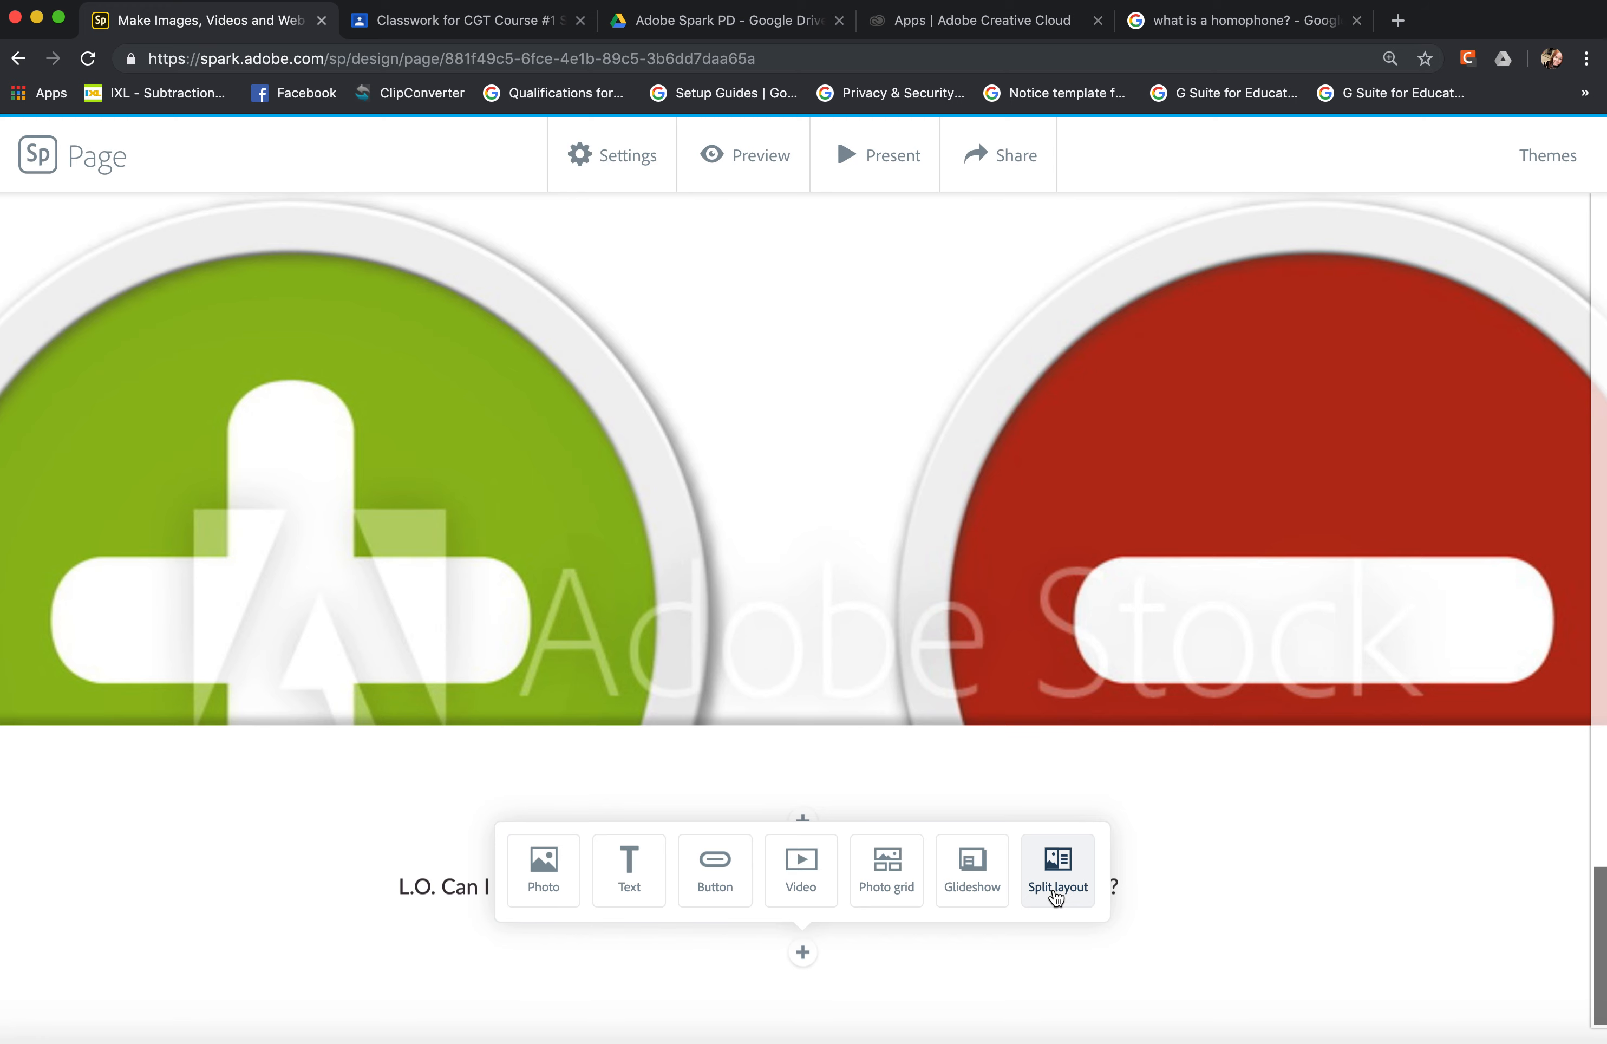
pyautogui.click(1056, 896)
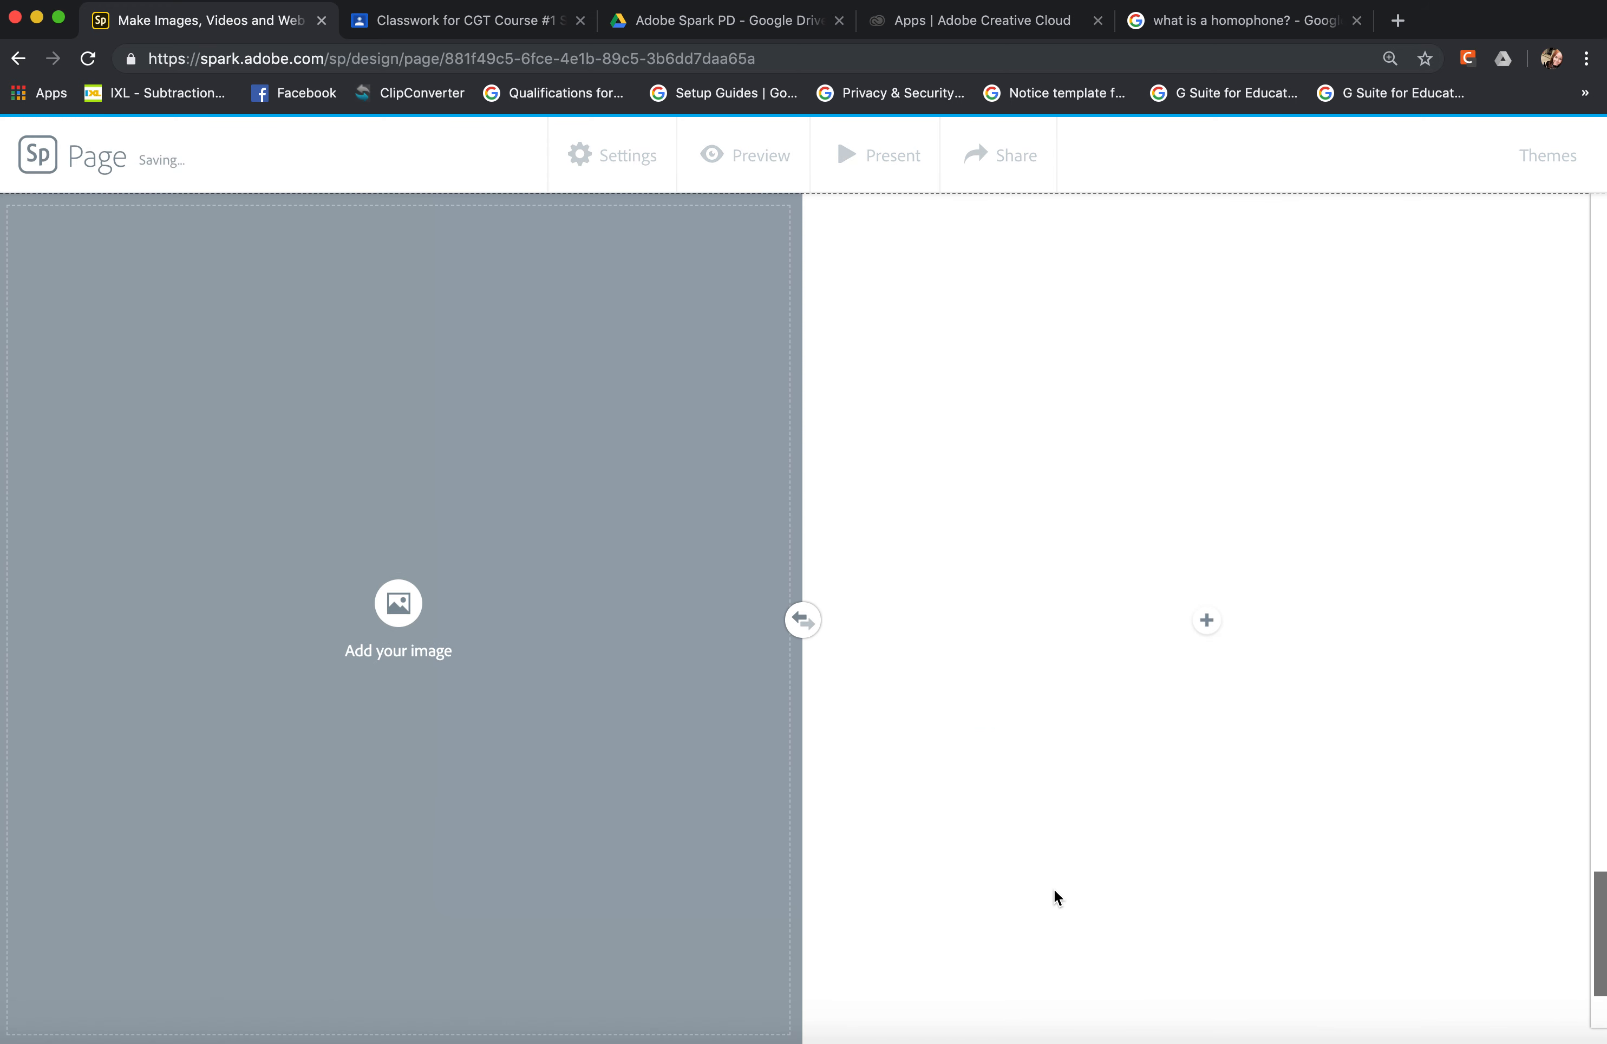
pyautogui.click(397, 602)
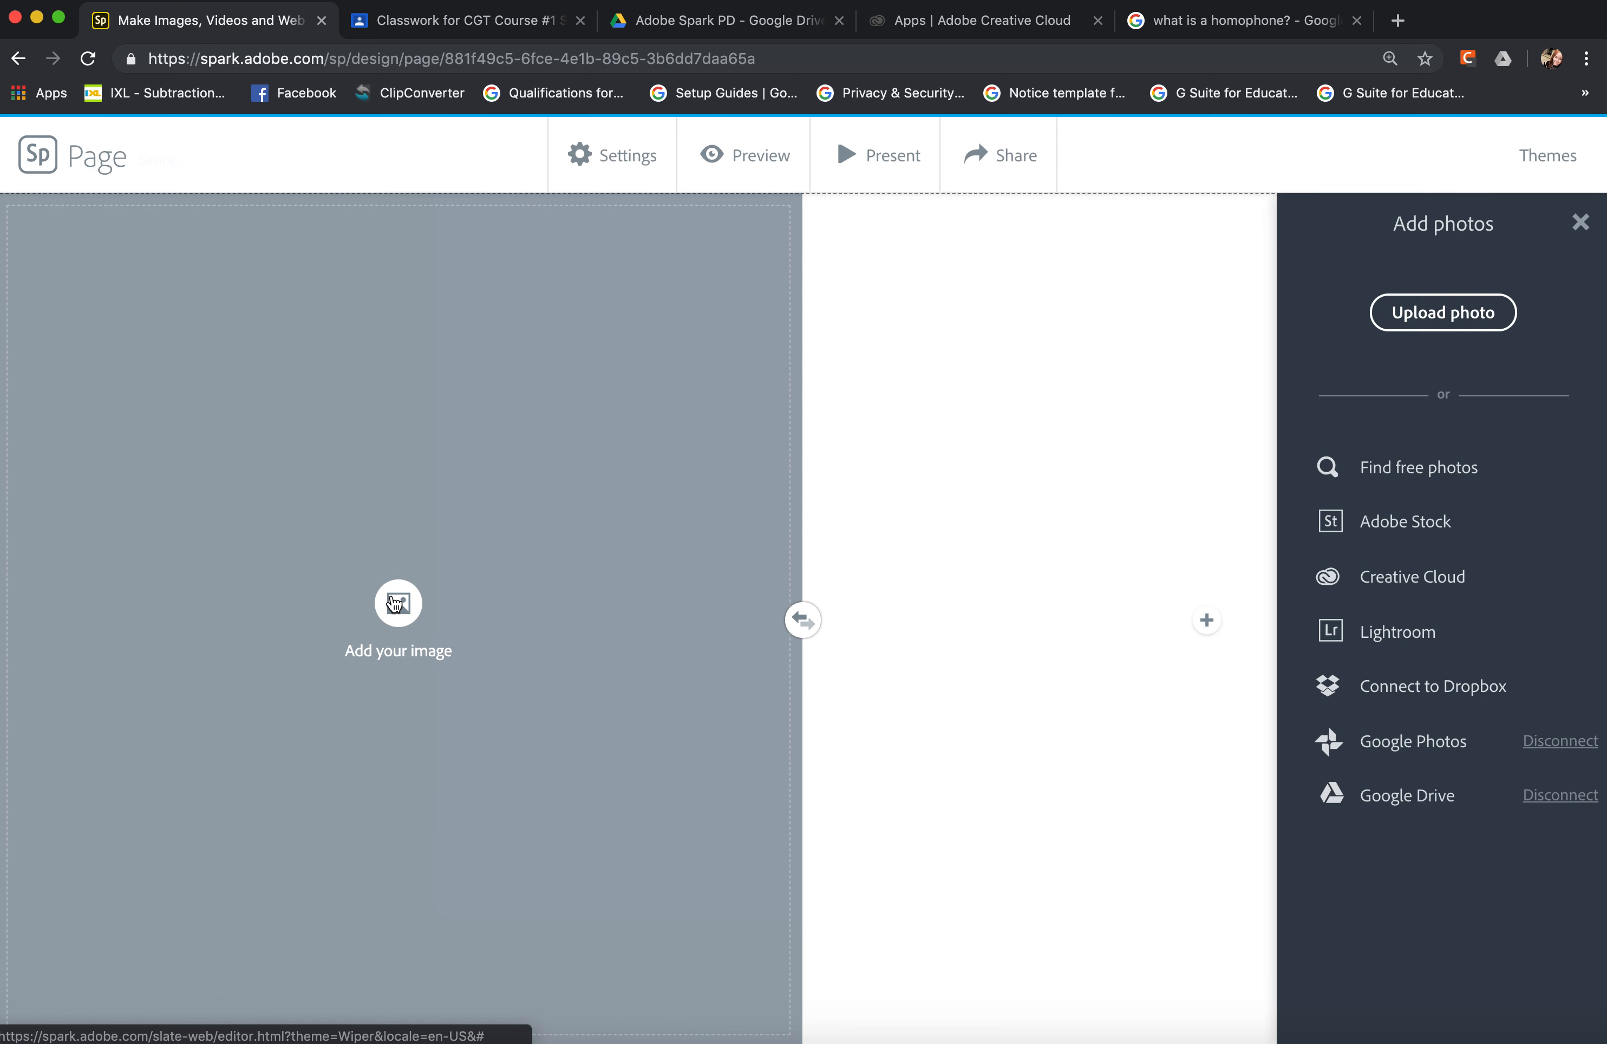
pyautogui.click(1327, 796)
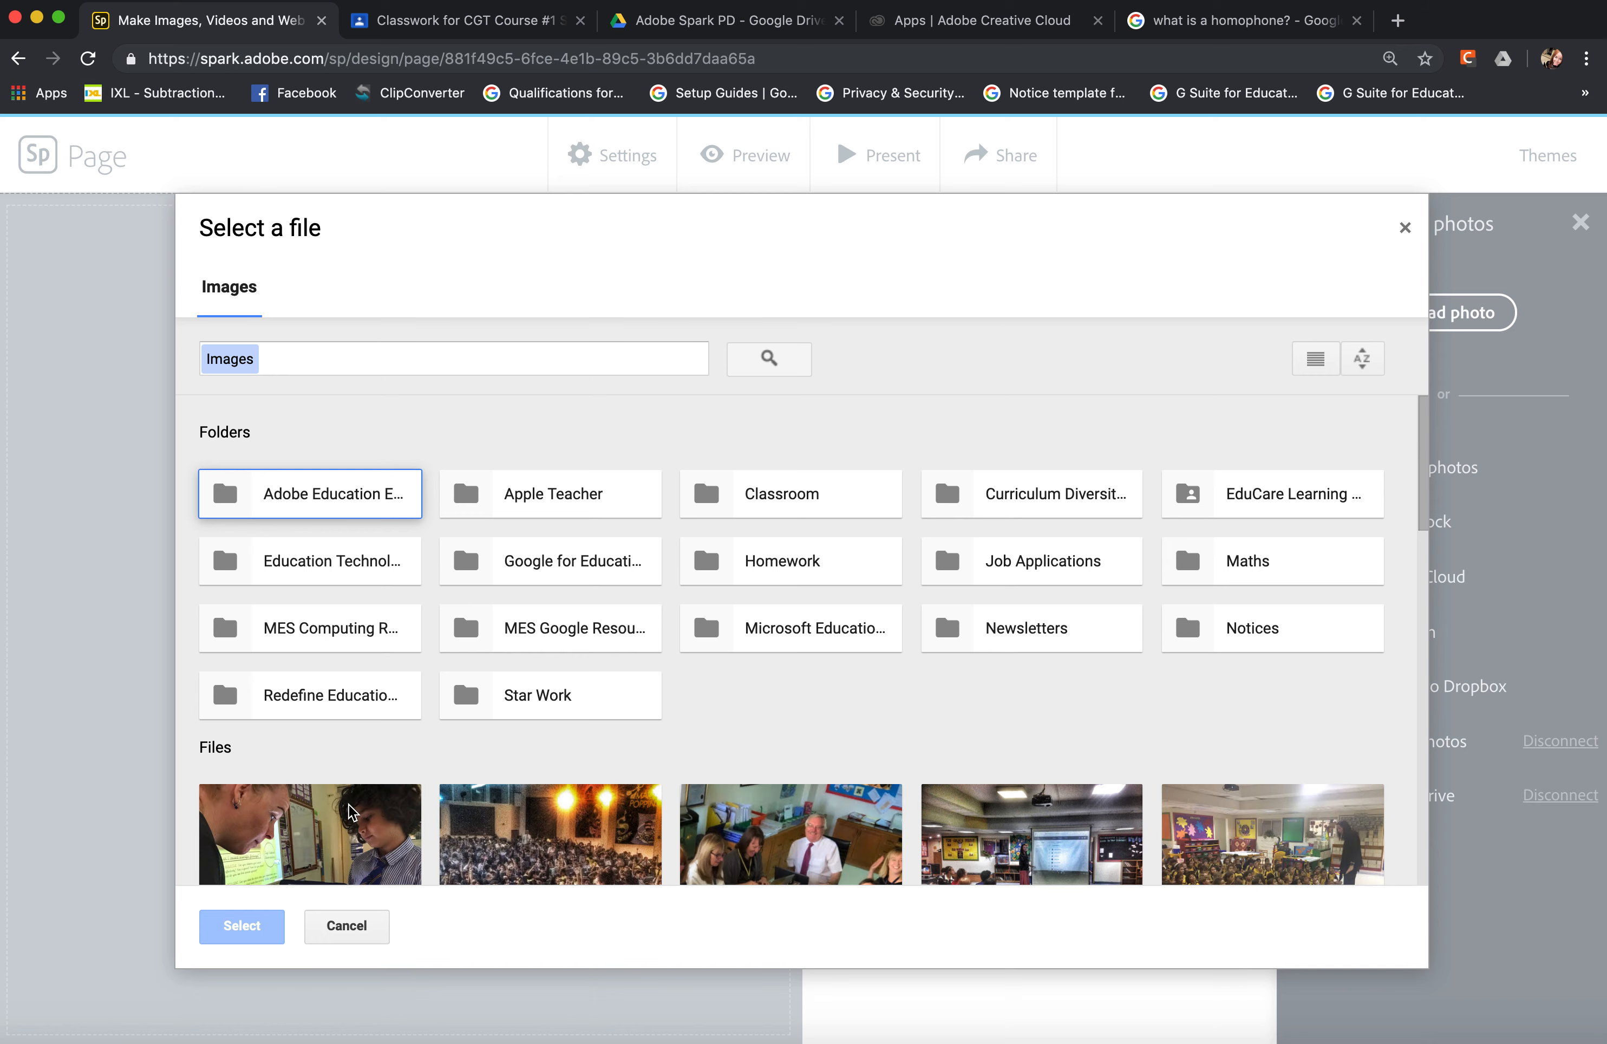
pyautogui.click(379, 822)
pyautogui.click(268, 930)
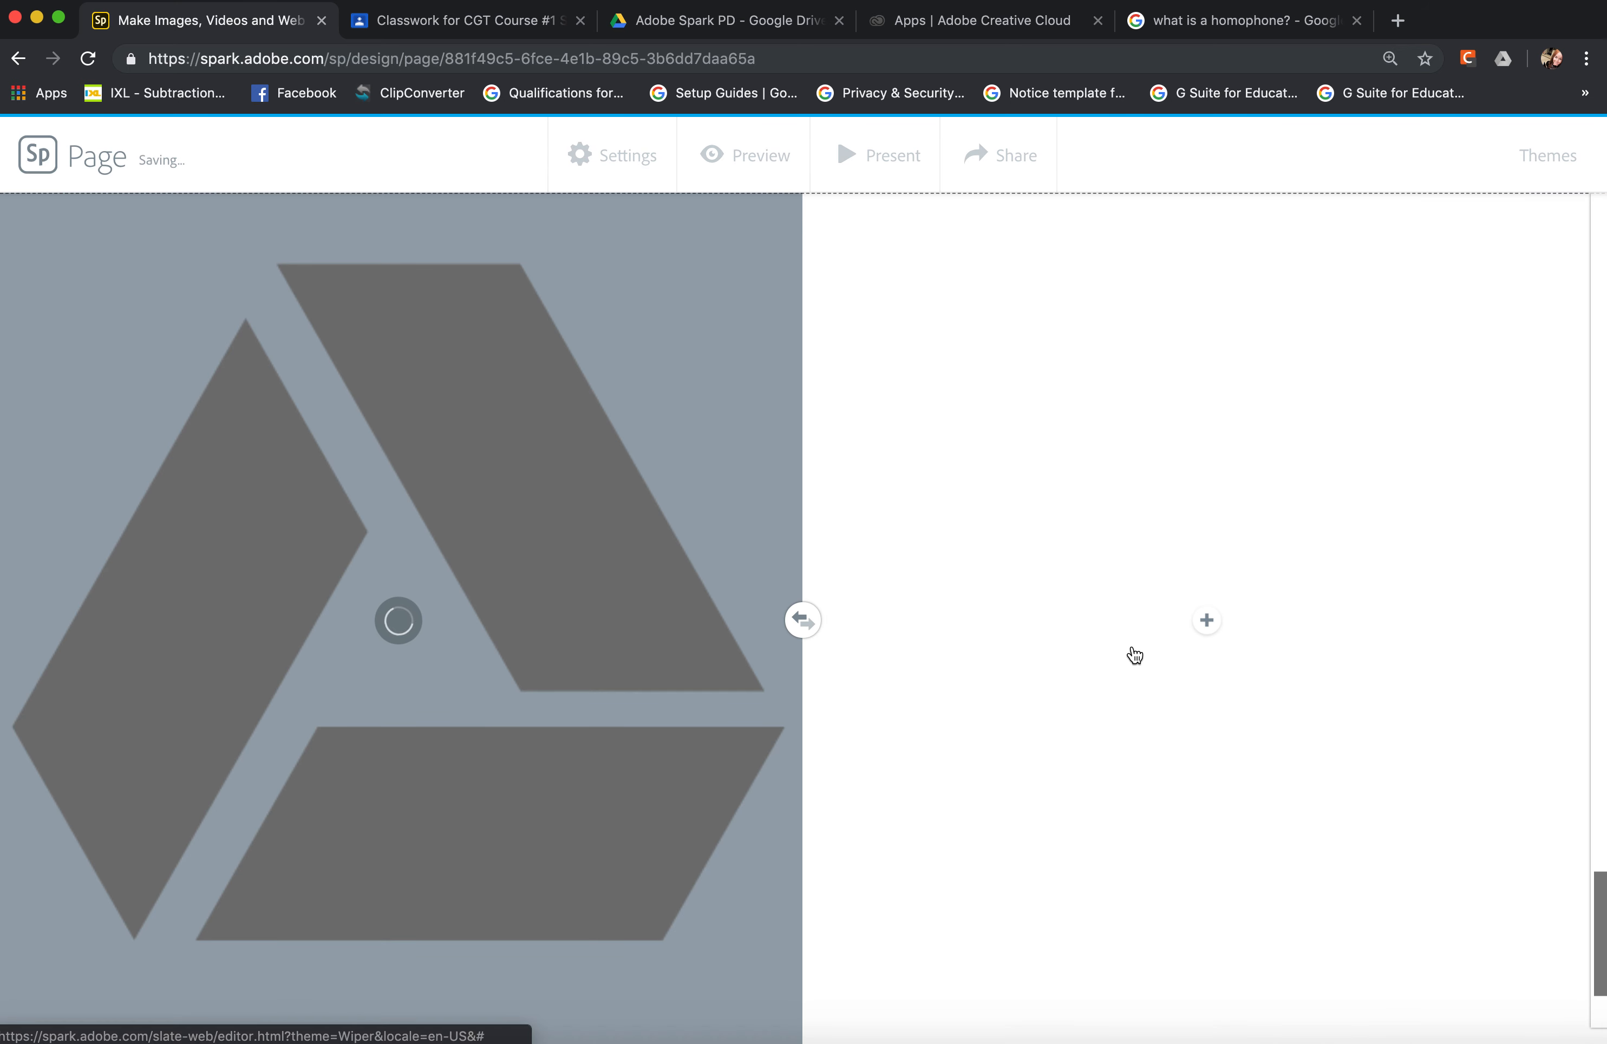
# Add a text block to the blank half of the split layout beside the classroom photo.
pyautogui.click(1207, 621)
pyautogui.click(1168, 612)
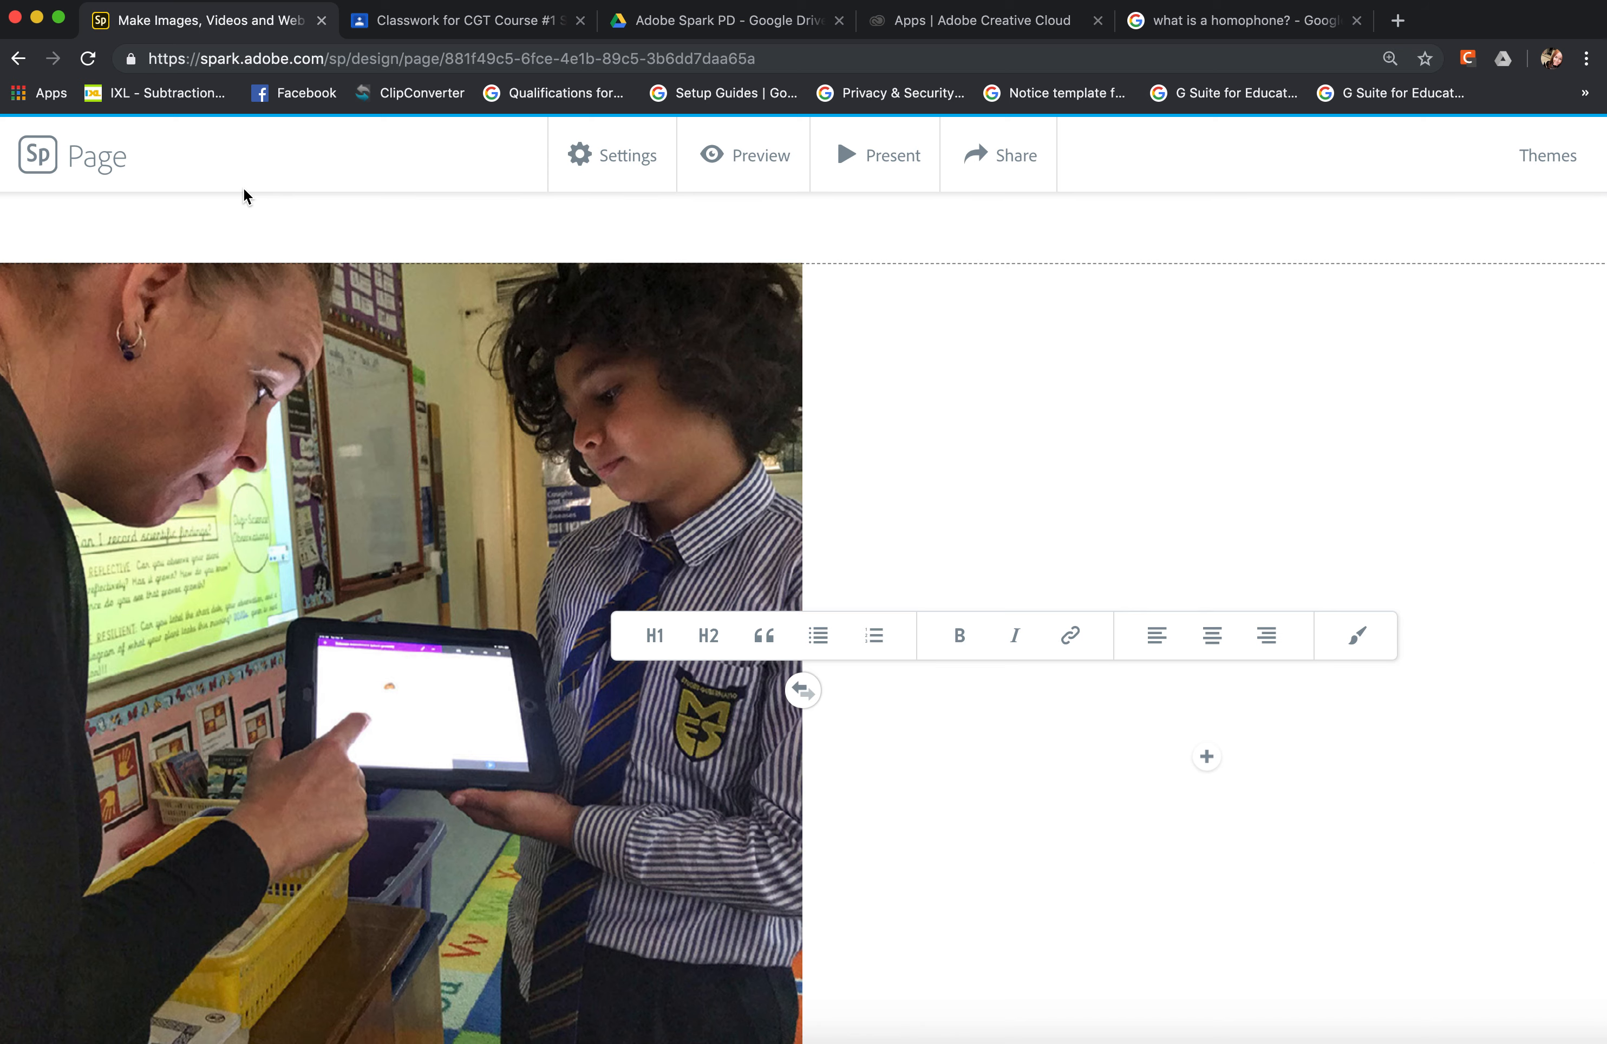
# Return to the project list and open the Year 2 Homophones Lesson video for editing.
pyautogui.click(51, 163)
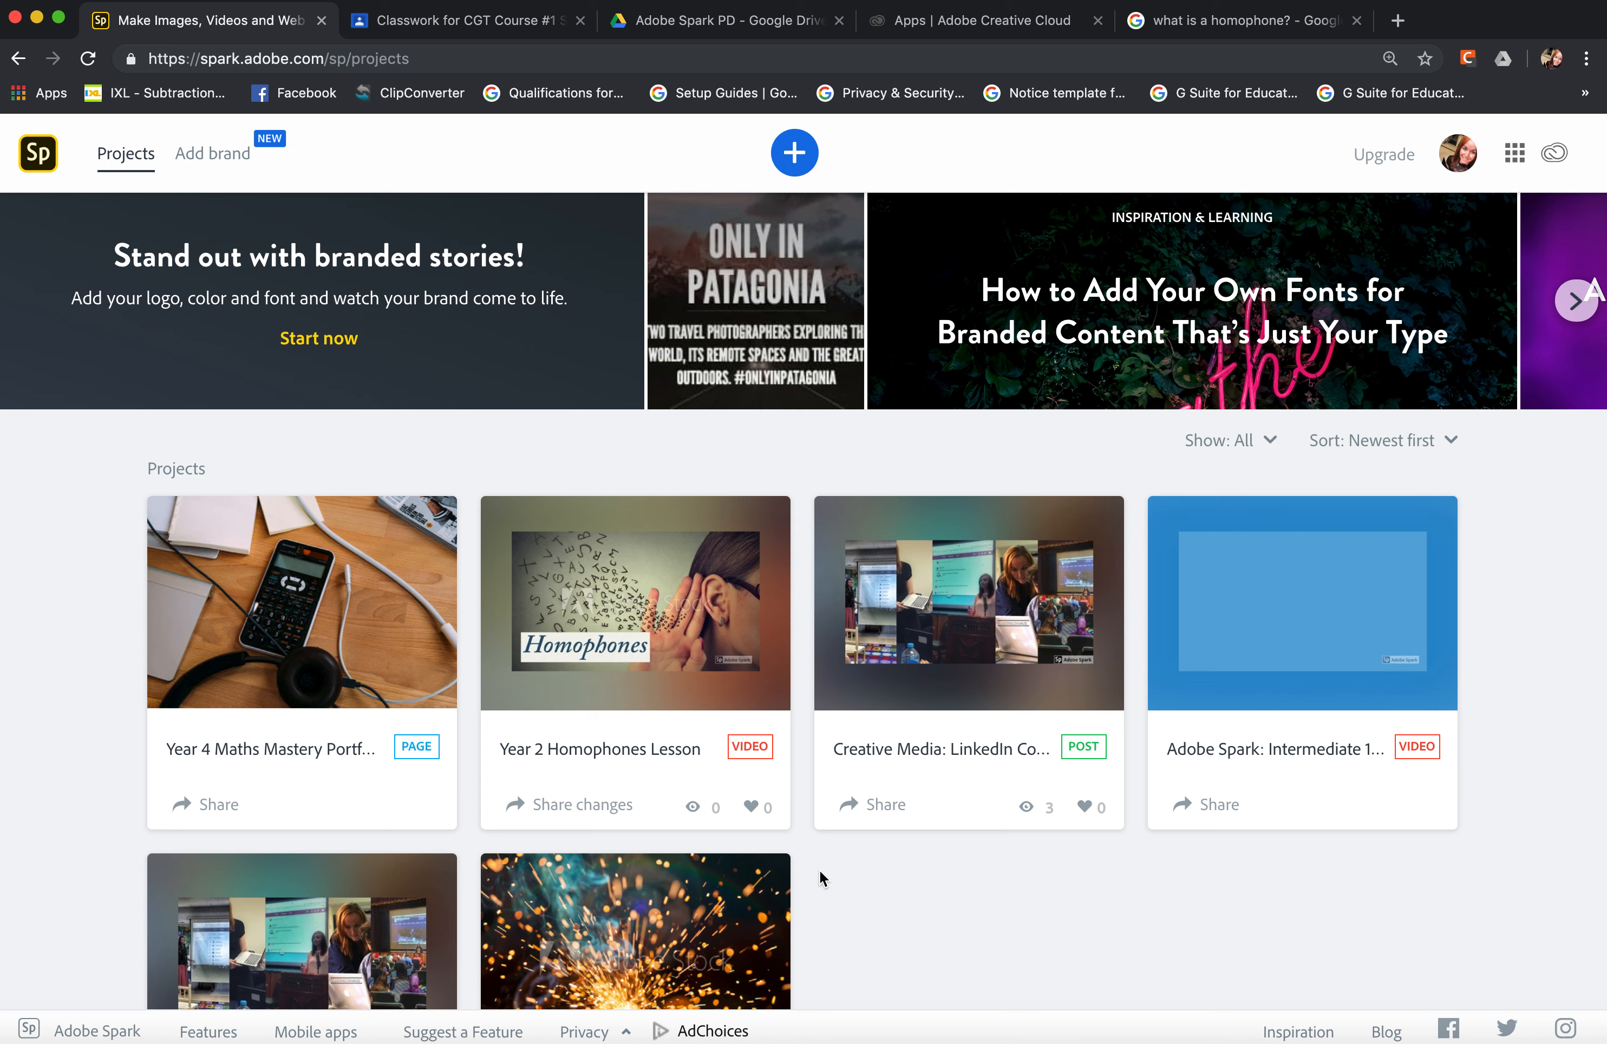
pyautogui.moveTo(626, 744)
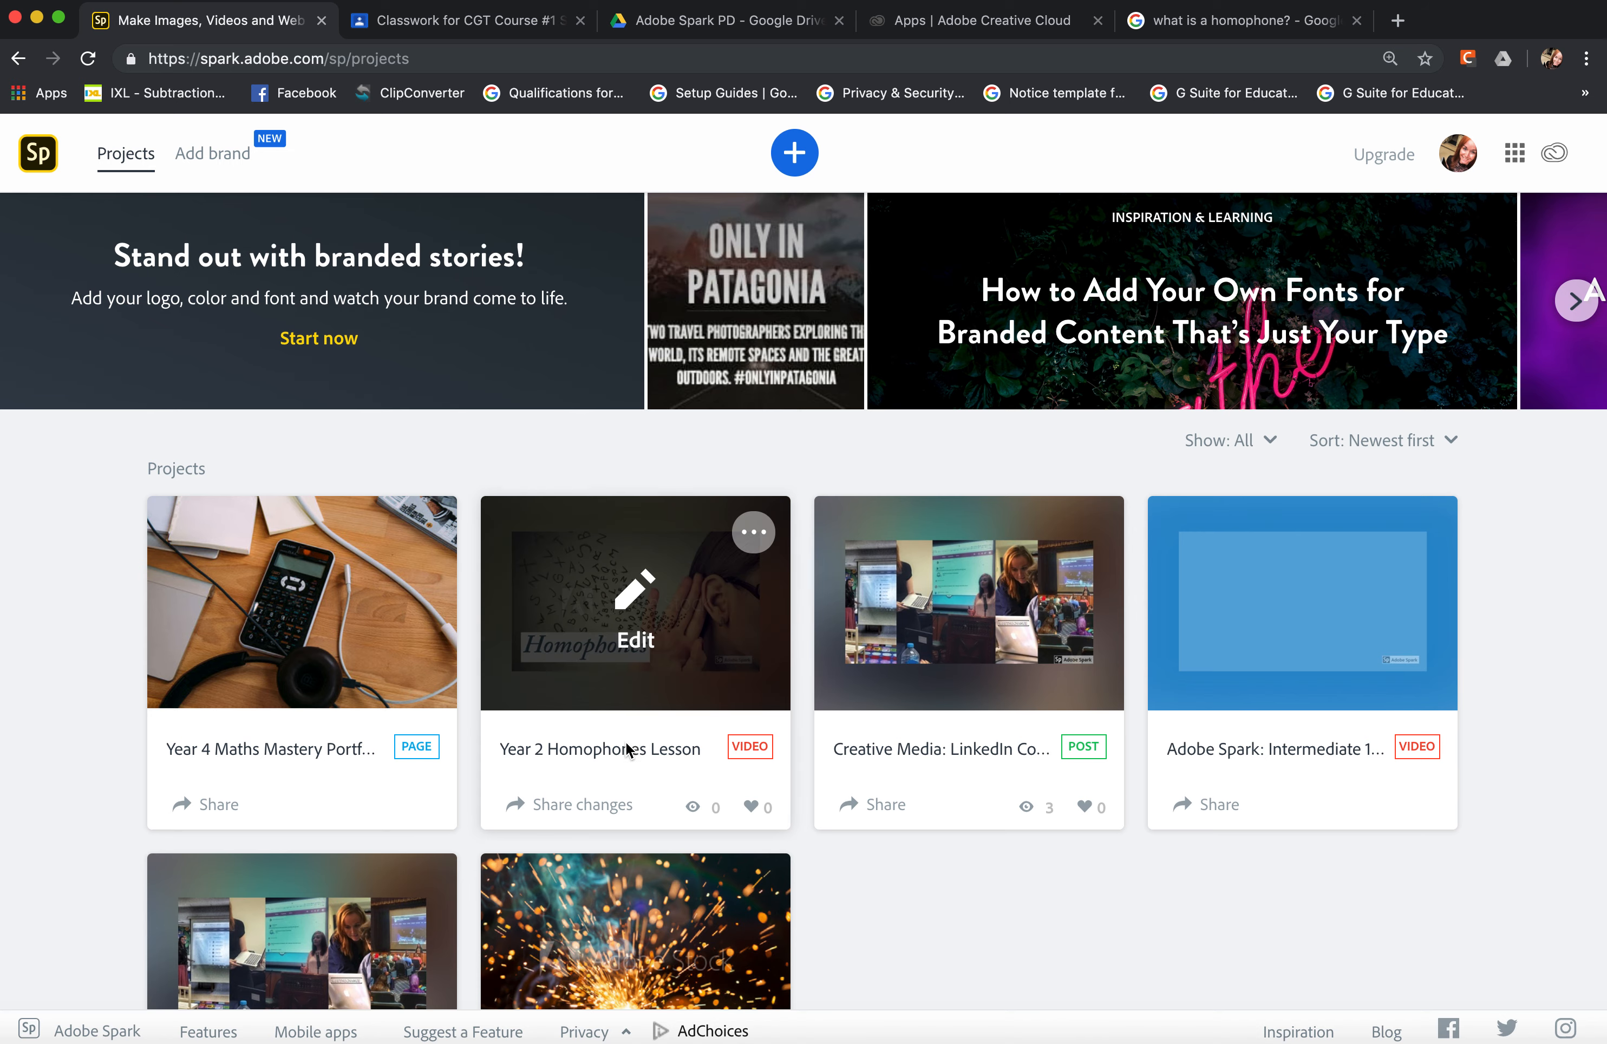
pyautogui.click(674, 630)
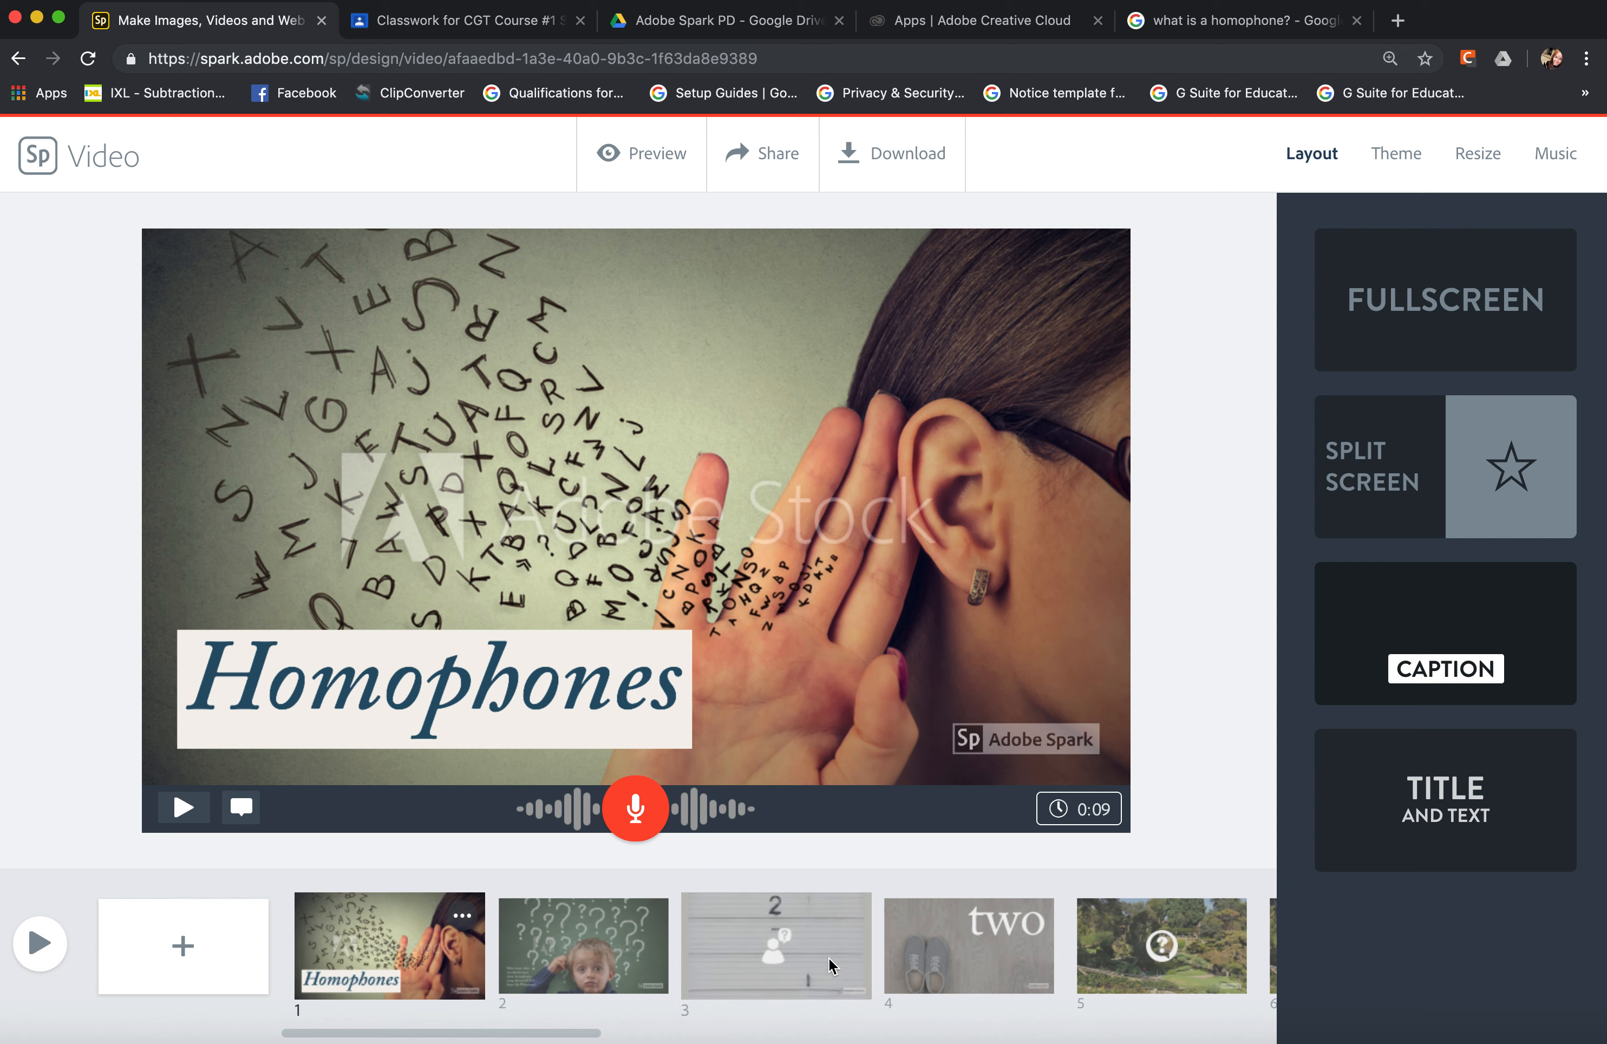
# Examine the lesson's slides from "two" through the "to" and "too" slides to the split-screen learning objective and success criteria on slide 14.
pyautogui.hscroll(3, 829, 957)
pyautogui.hscroll(3, 828, 957)
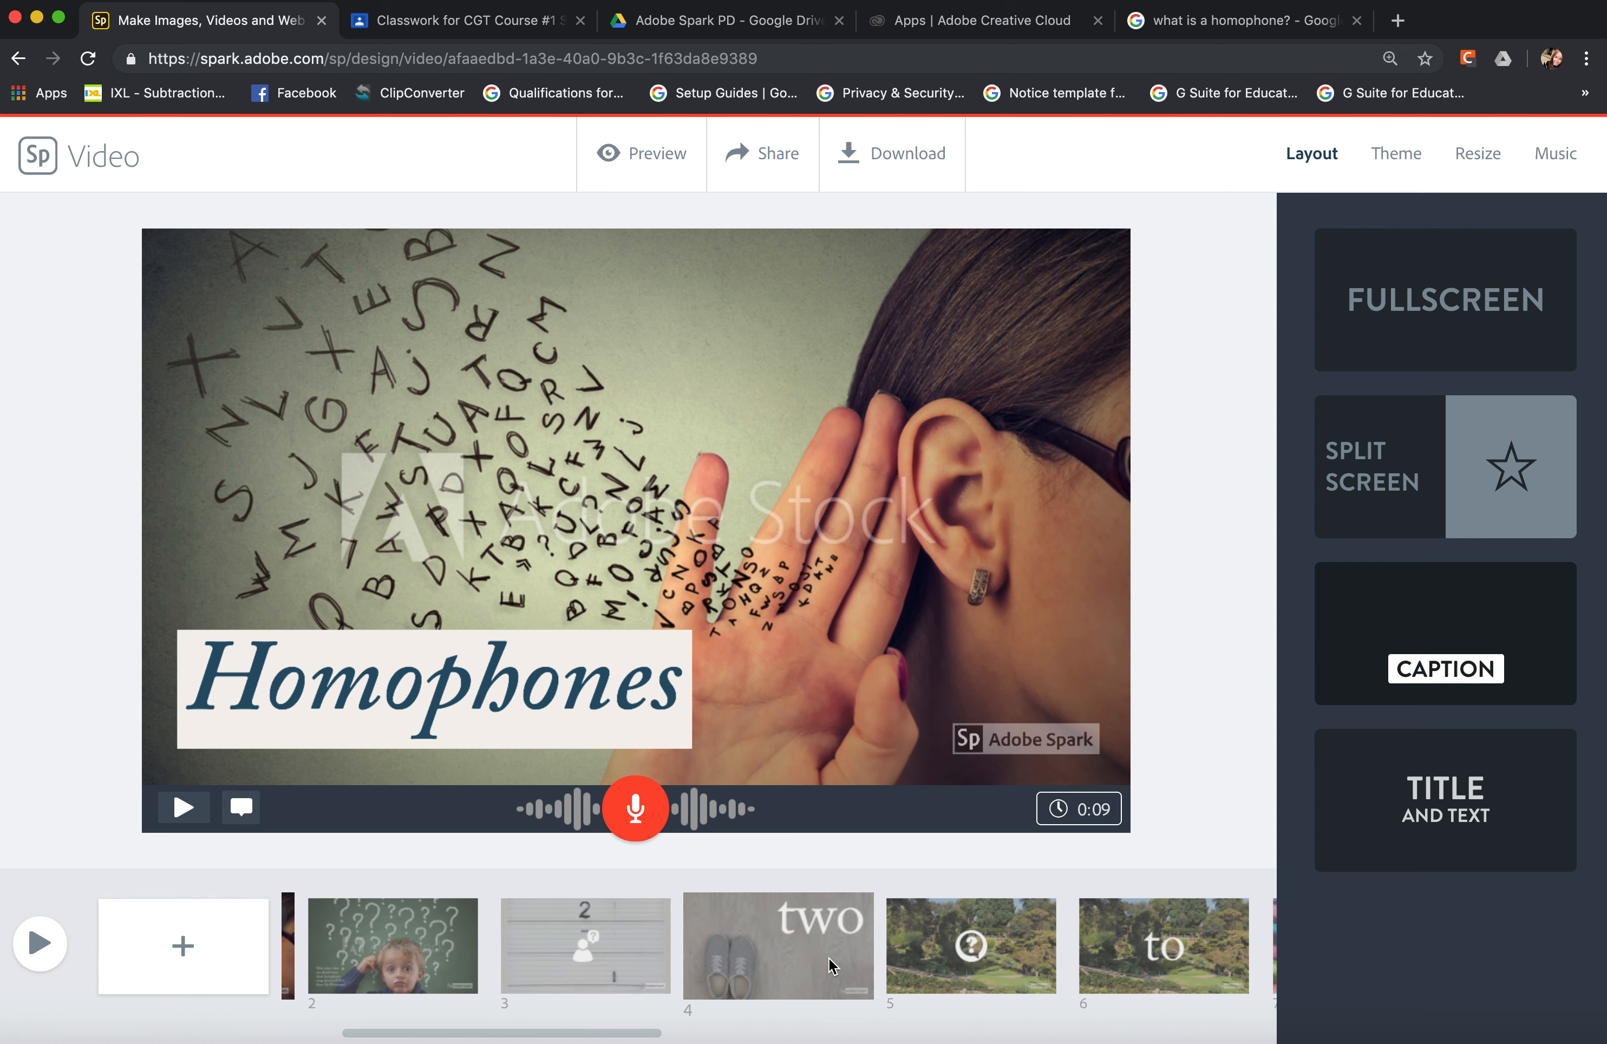
pyautogui.click(828, 957)
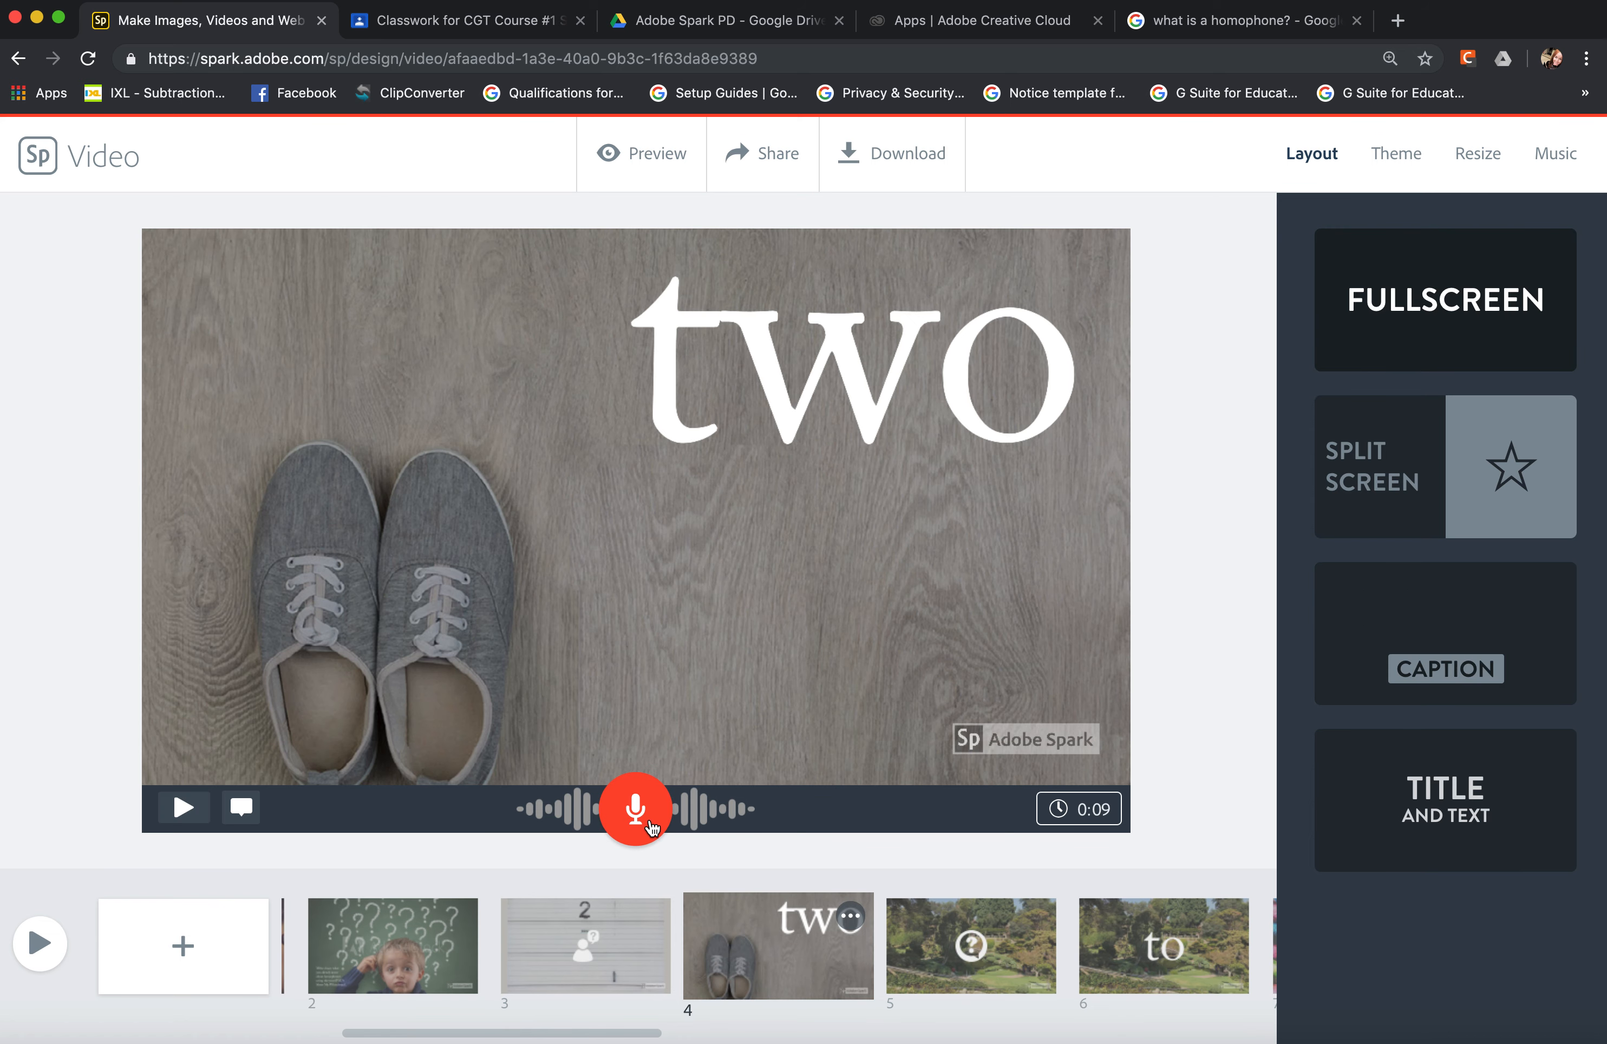
pyautogui.click(905, 955)
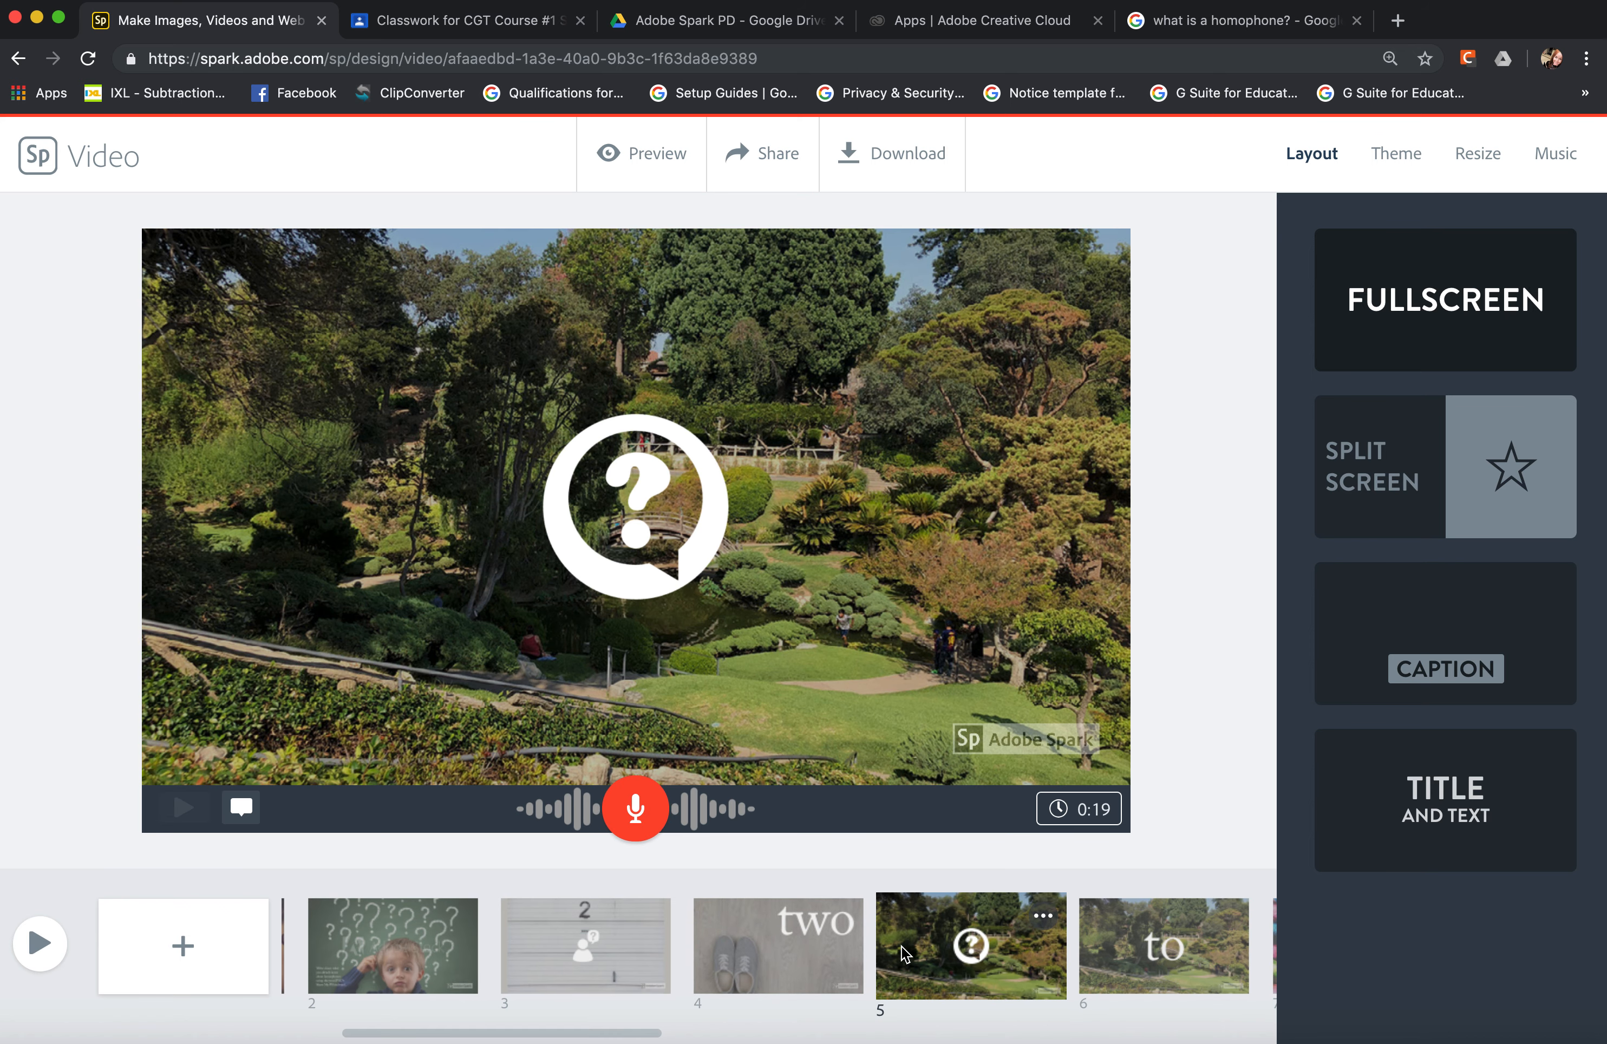
pyautogui.click(1084, 973)
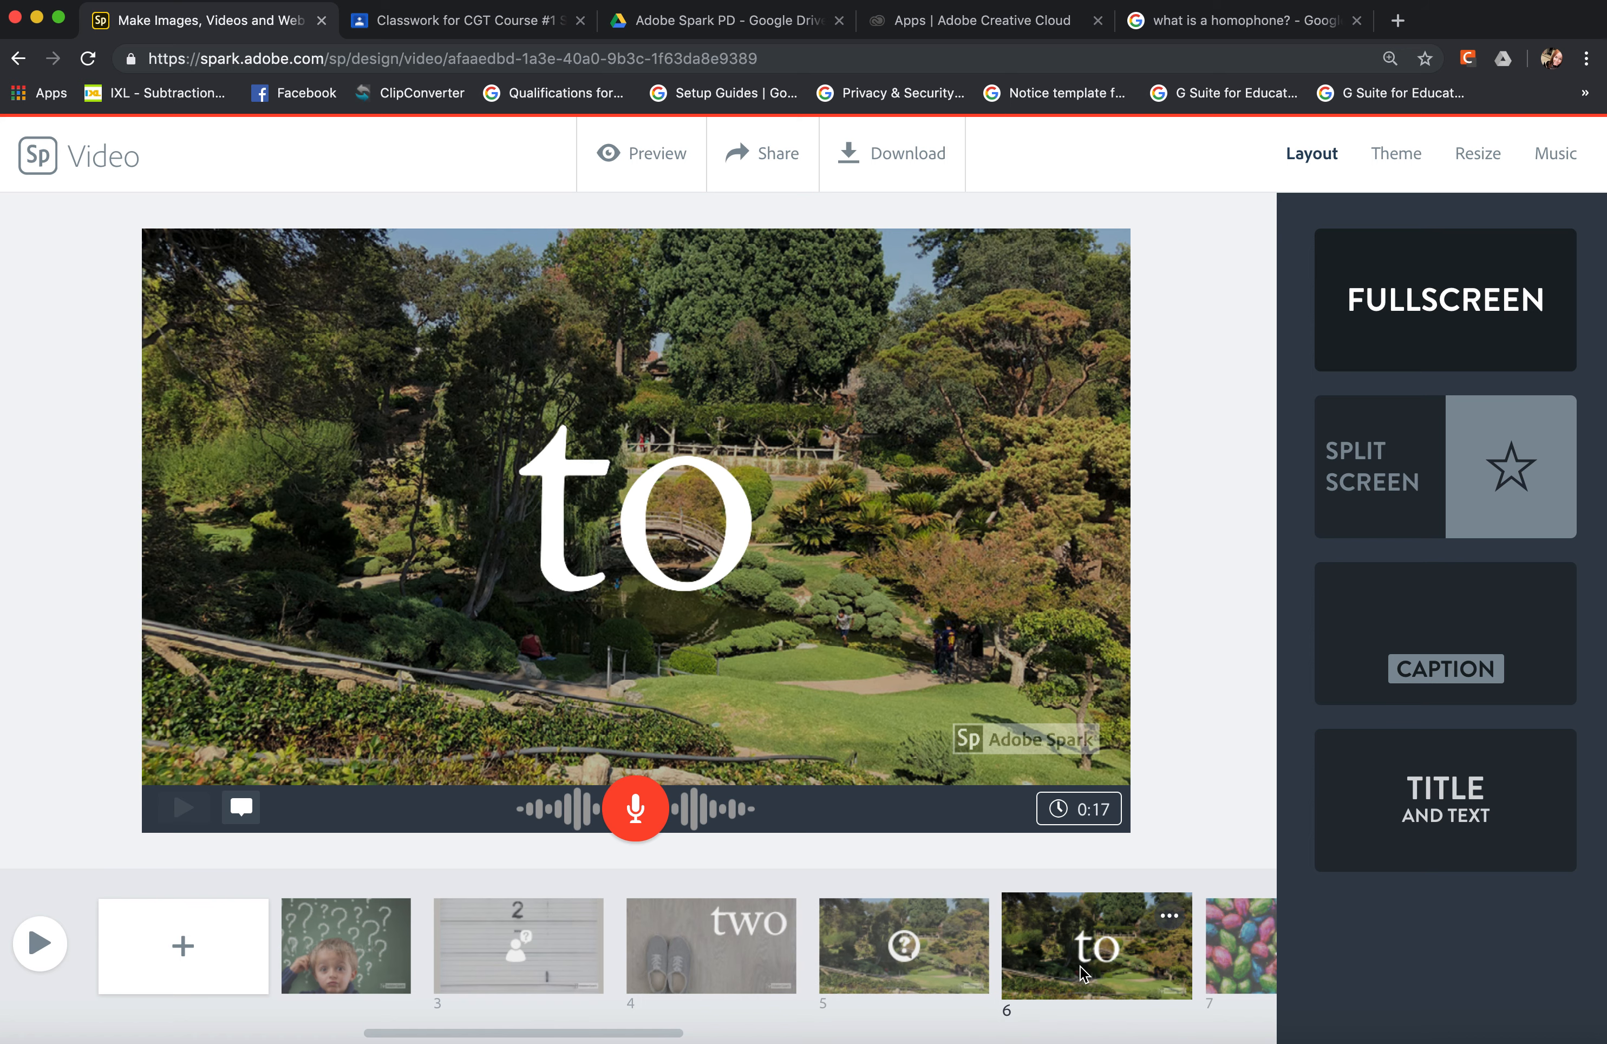
pyautogui.click(1082, 971)
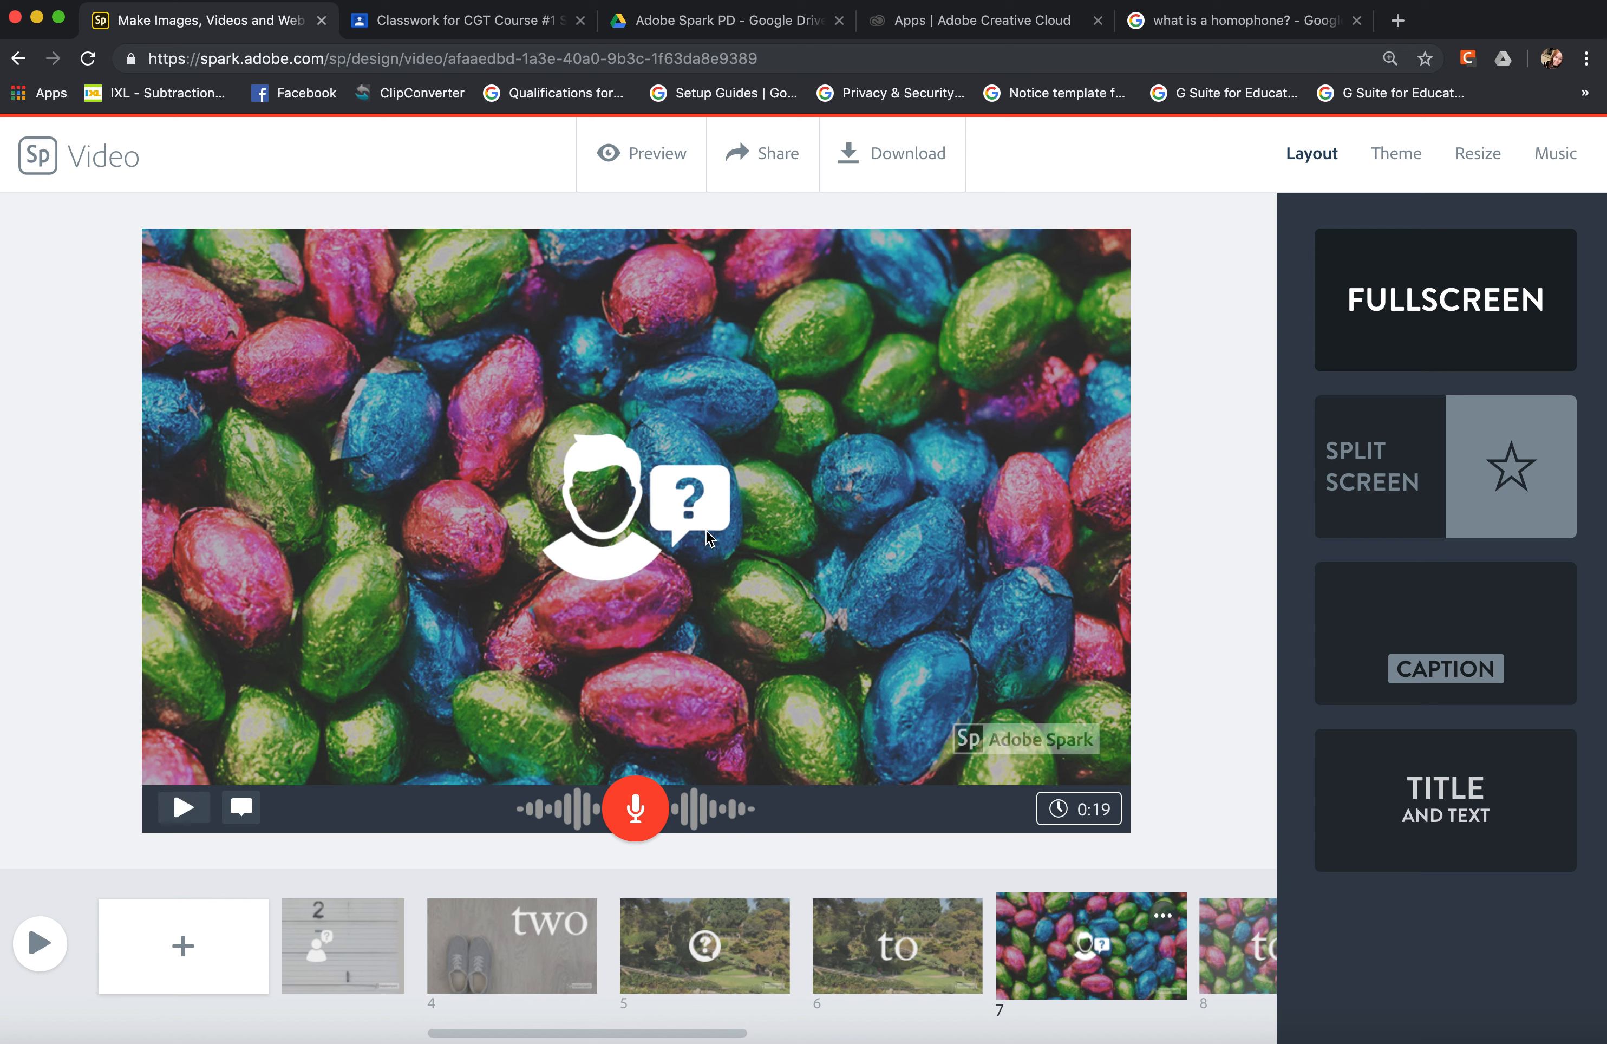
pyautogui.hscroll(4, 1102, 951)
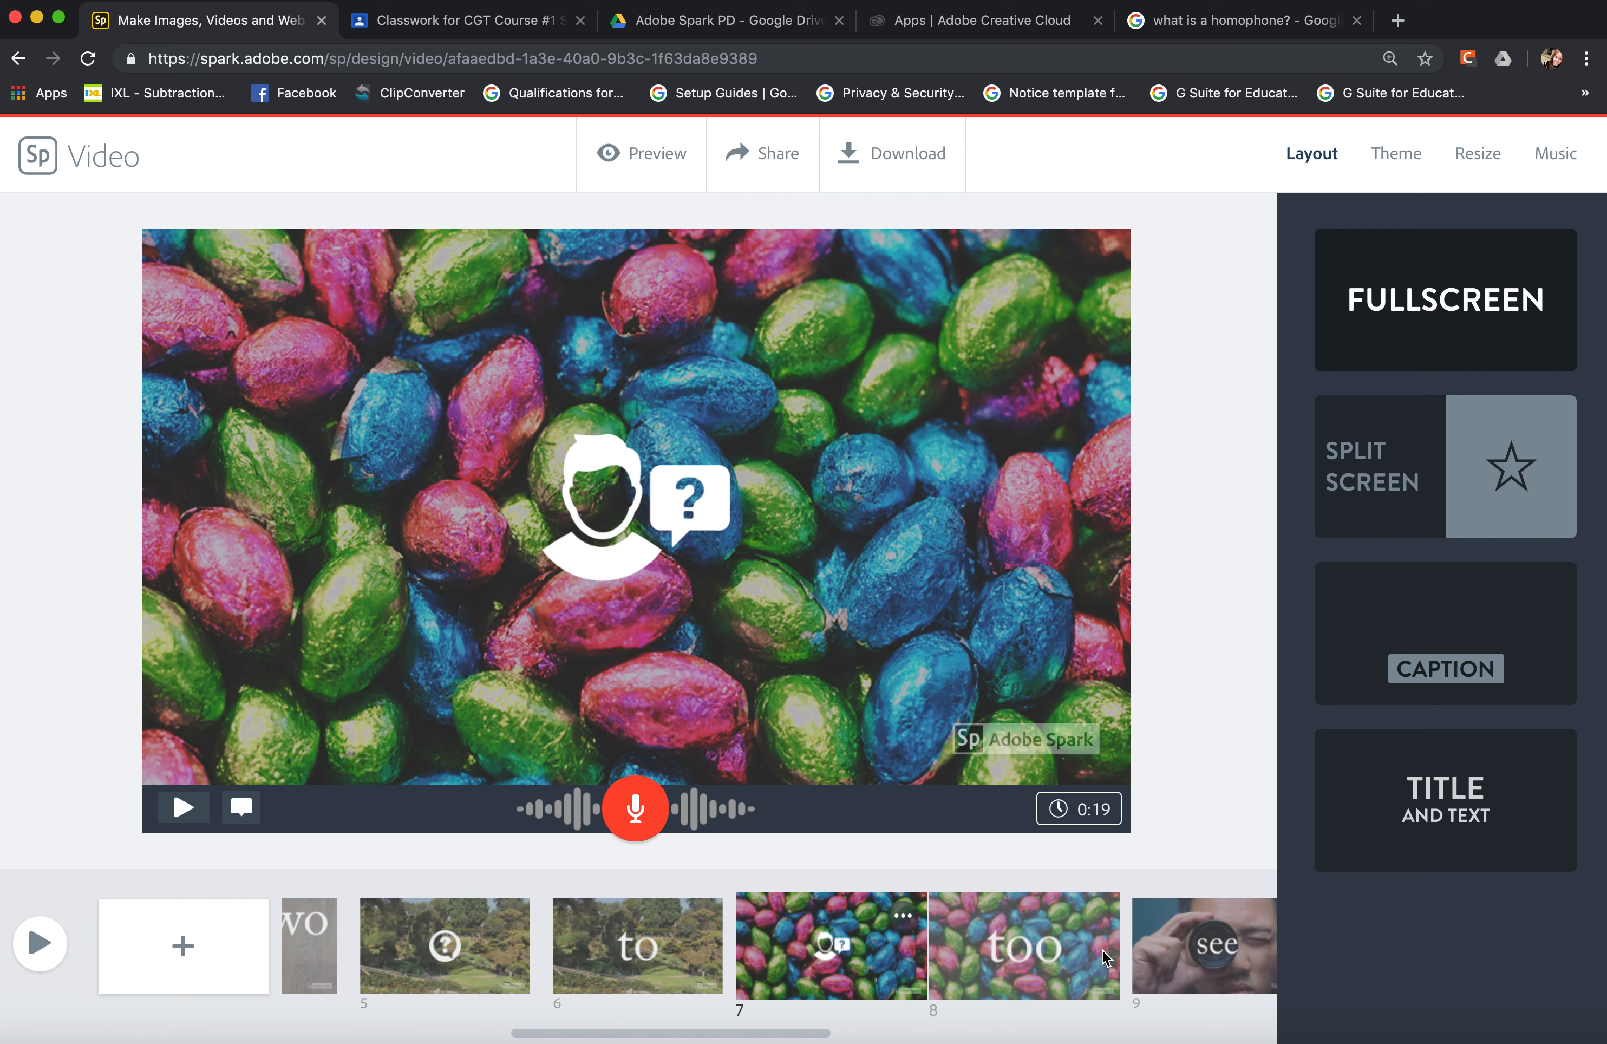
pyautogui.hscroll(8, 1102, 955)
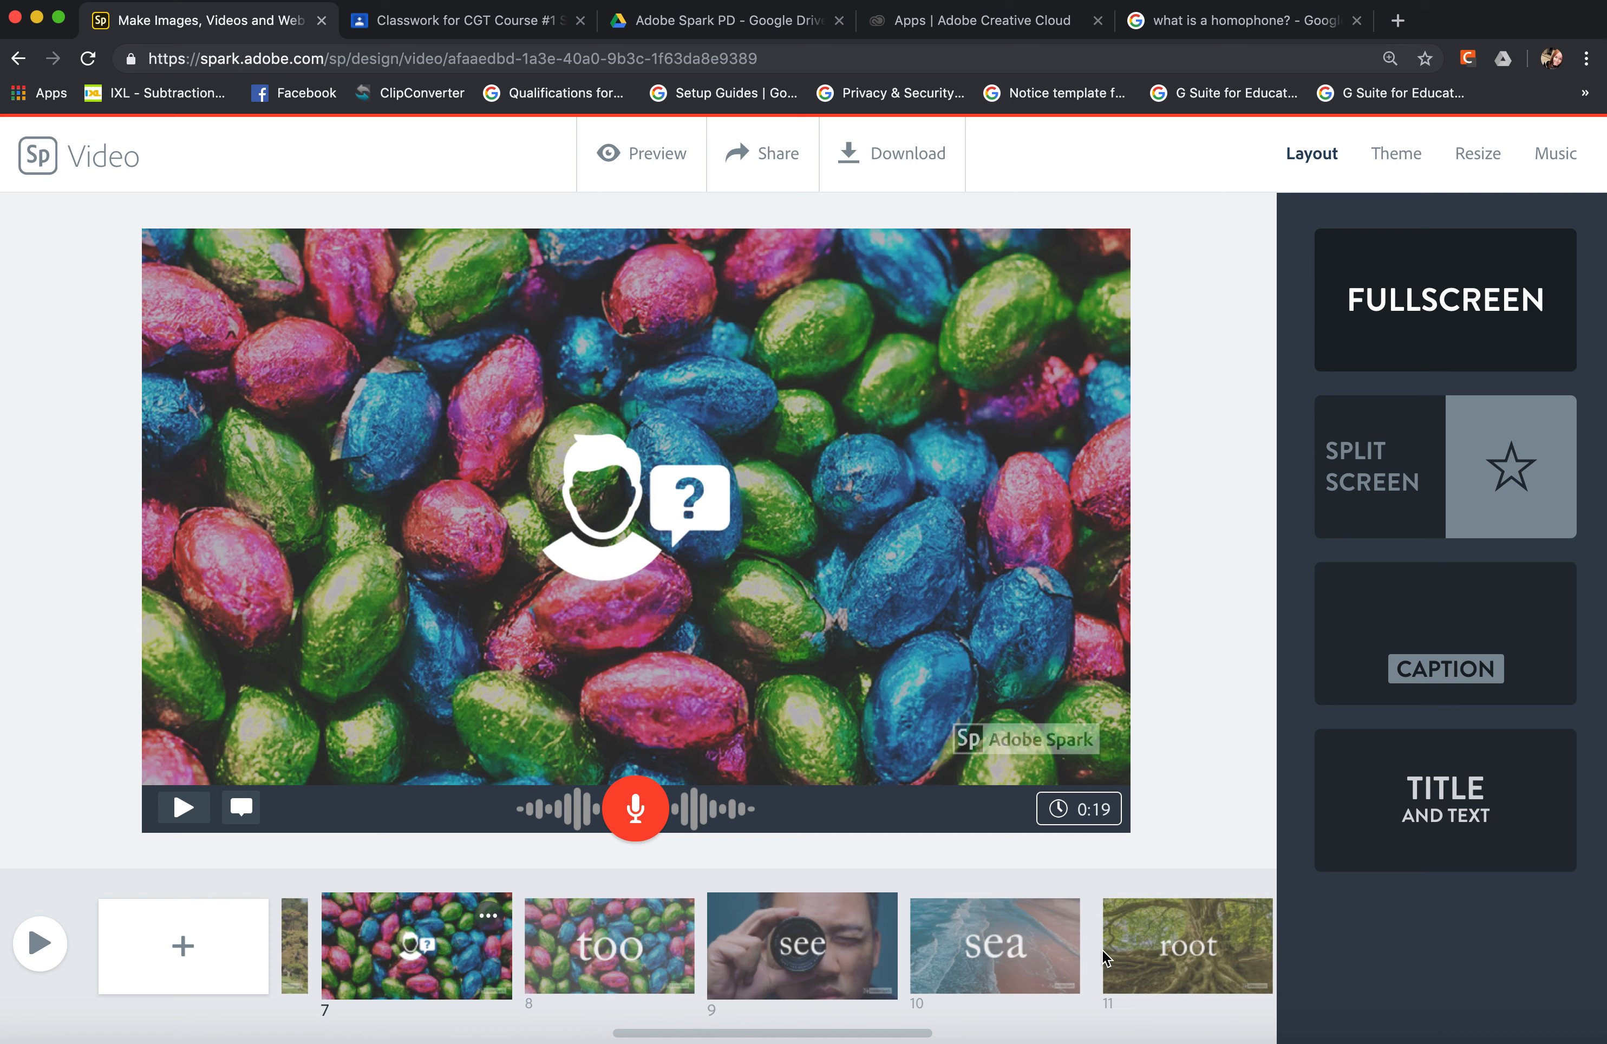
pyautogui.hscroll(10, 1102, 956)
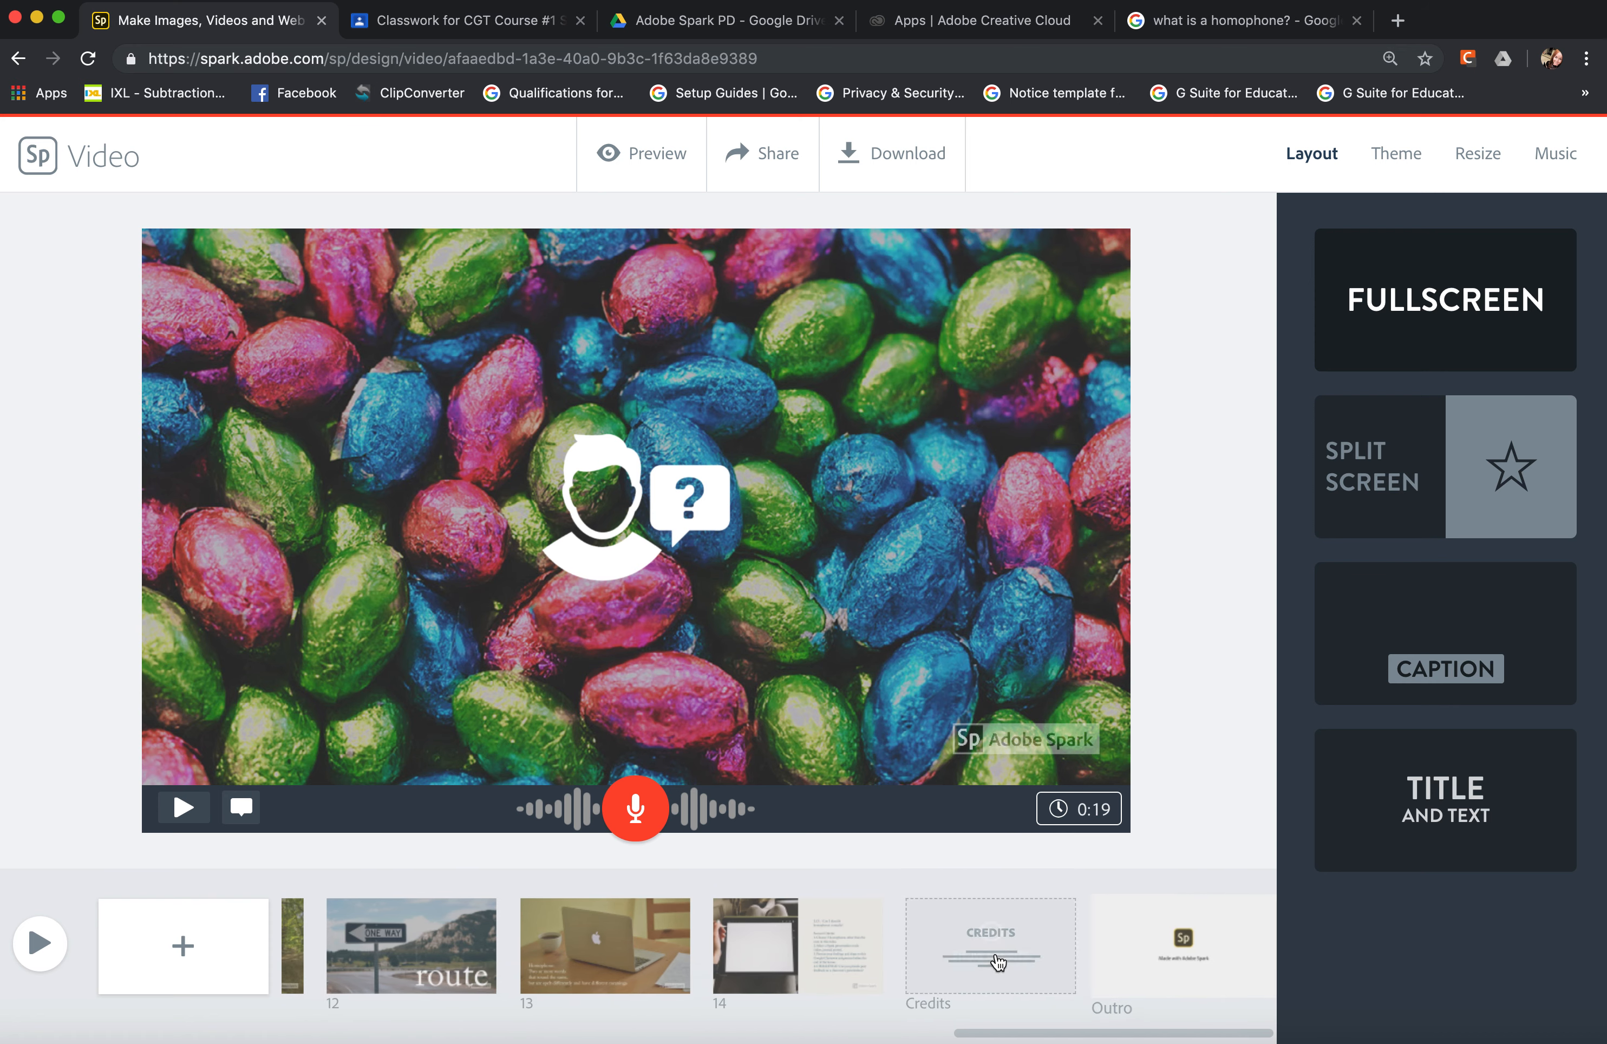
pyautogui.click(869, 955)
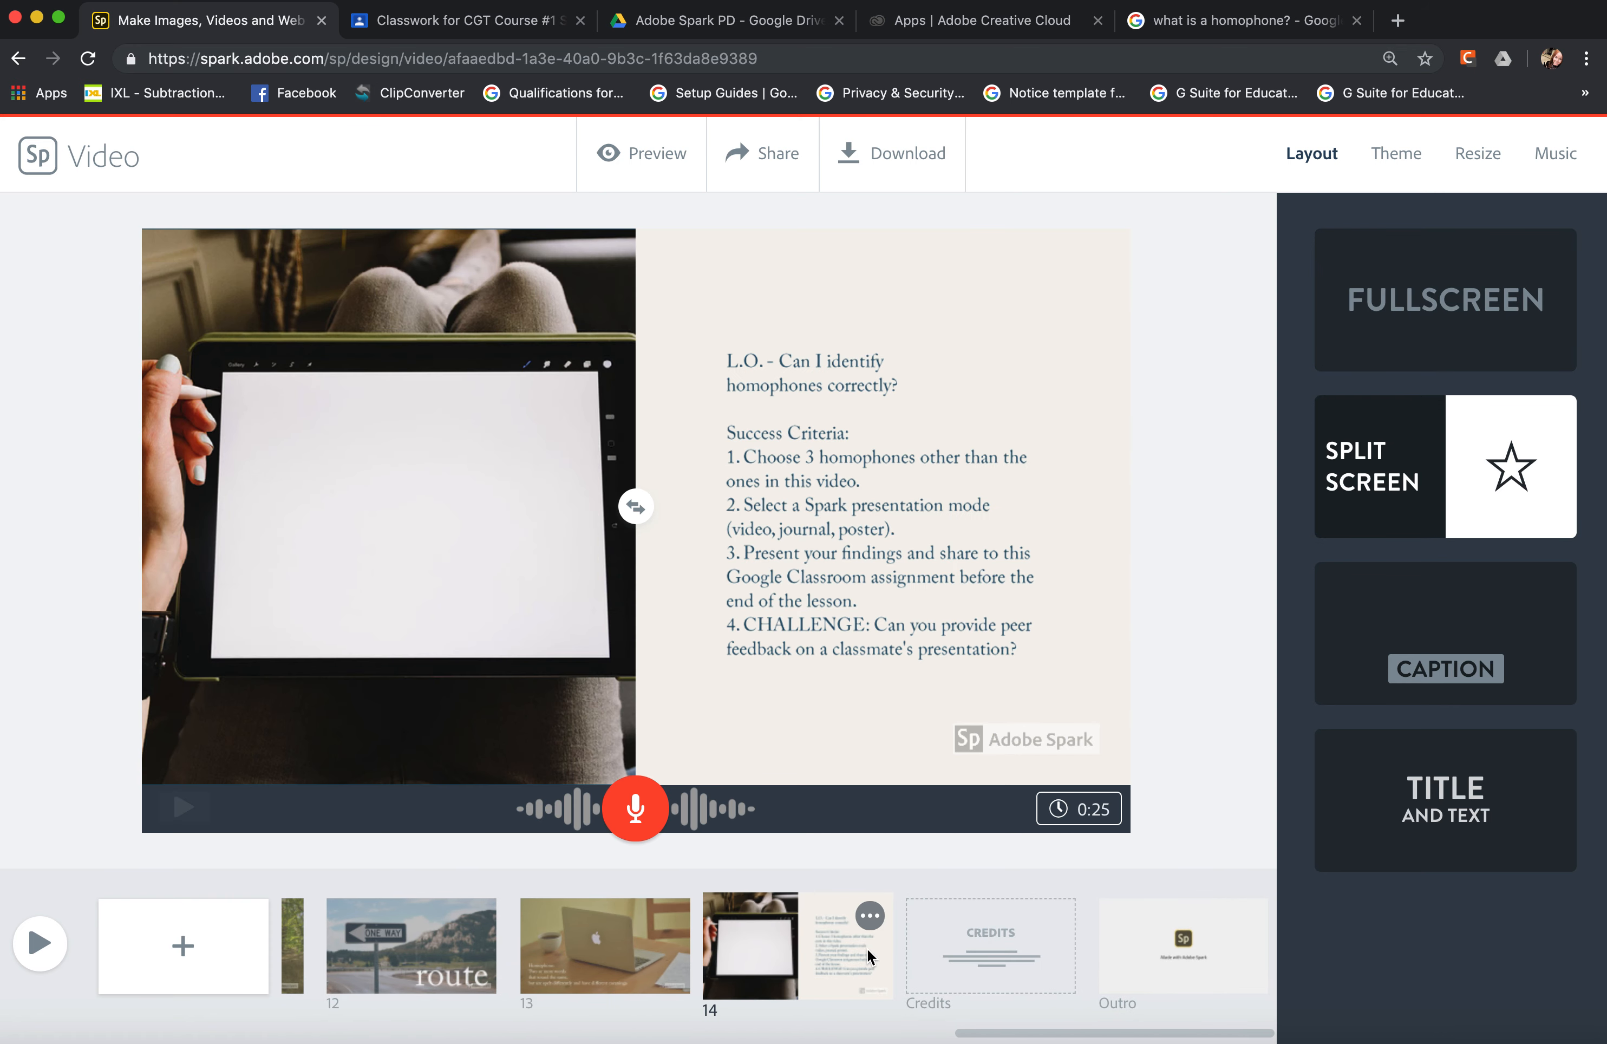
pyautogui.hscroll(-5, 598, 966)
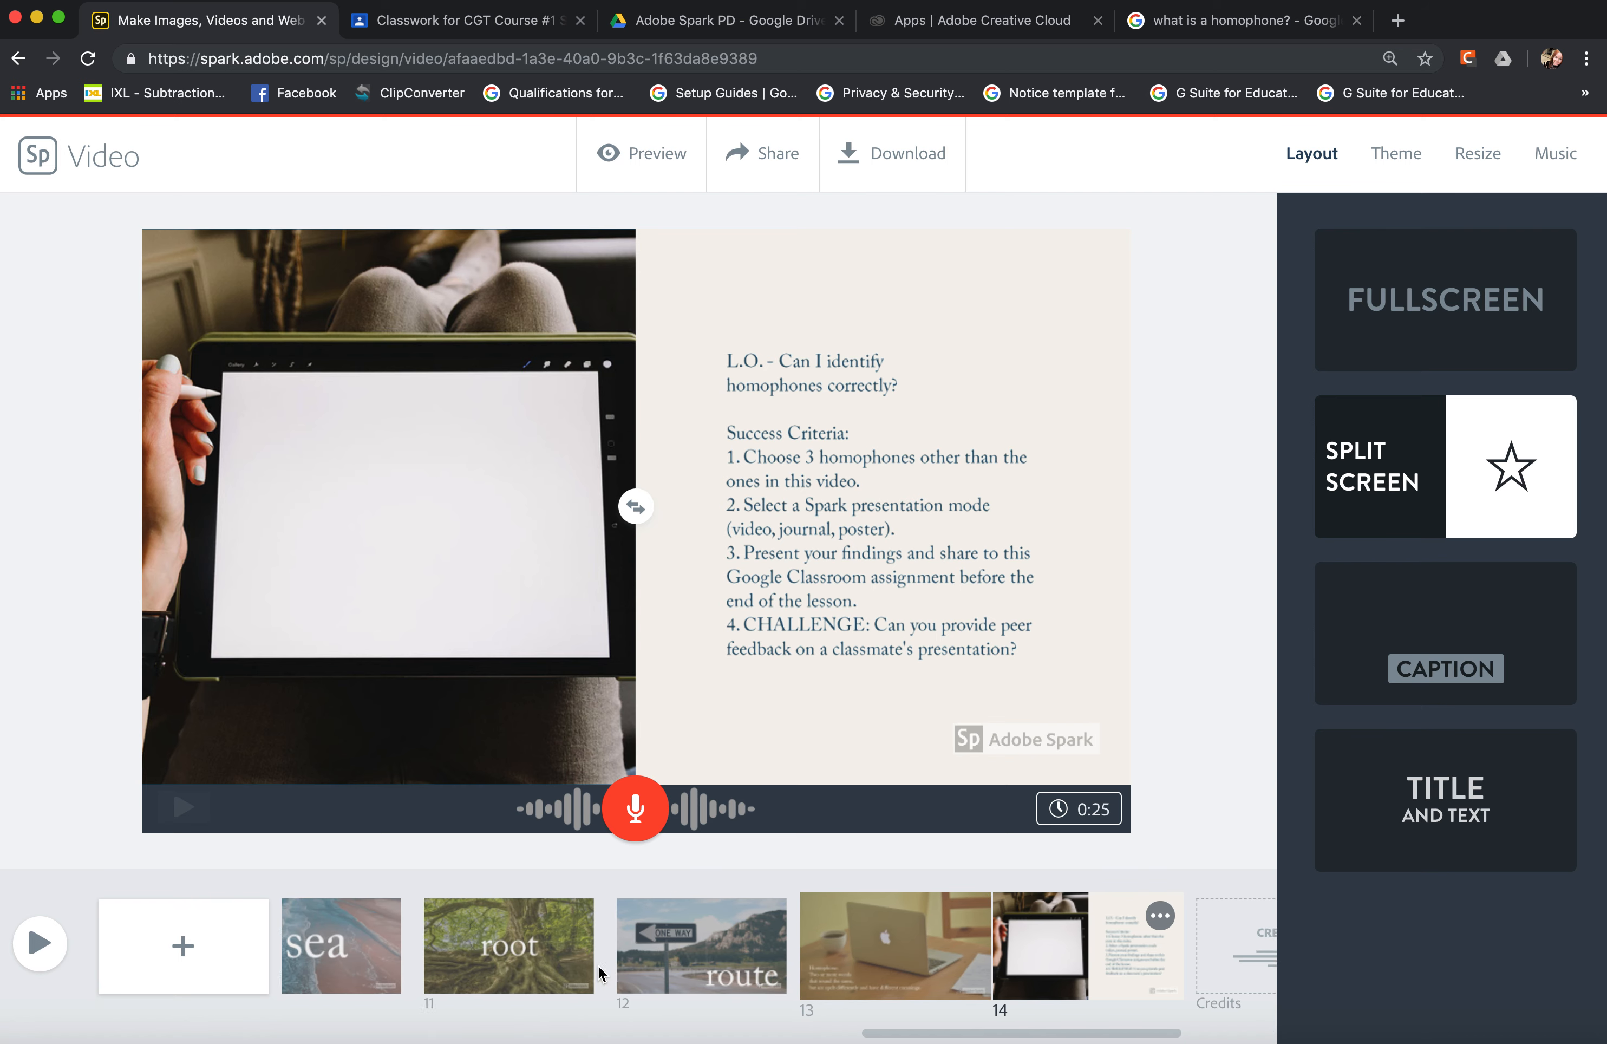
pyautogui.hscroll(-3, 598, 966)
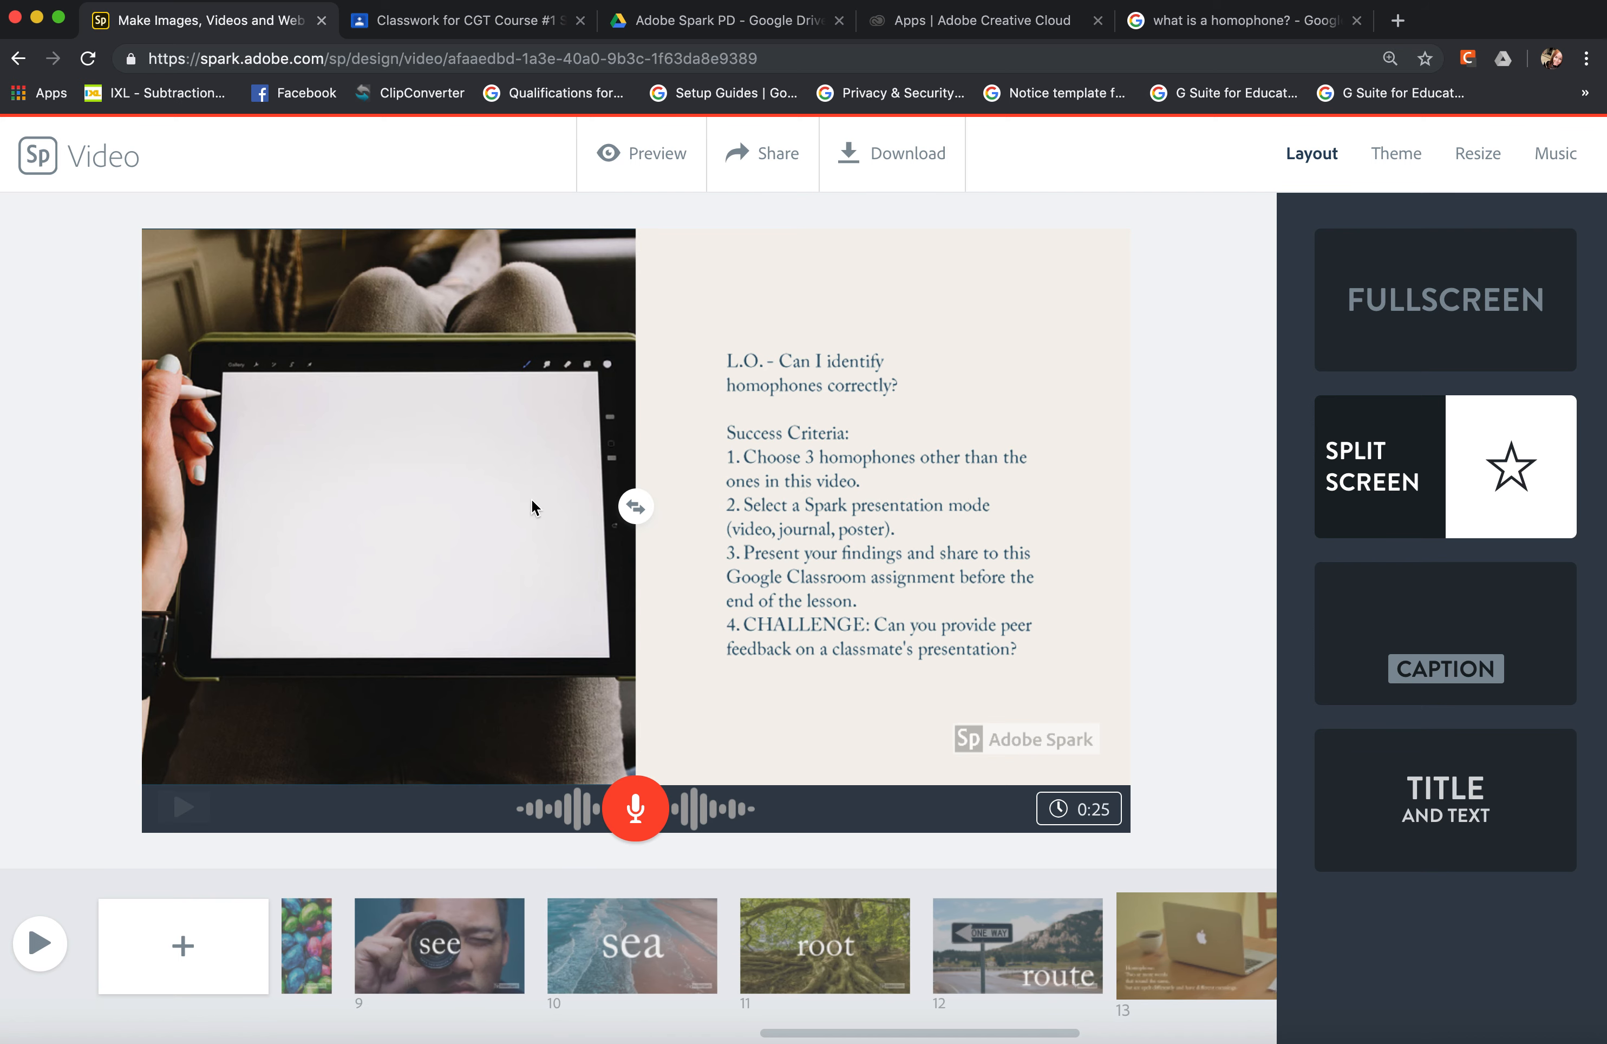
# Preview the homophones video, skip ahead to the "sea" slide, pause it there and close the preview.
pyautogui.click(649, 168)
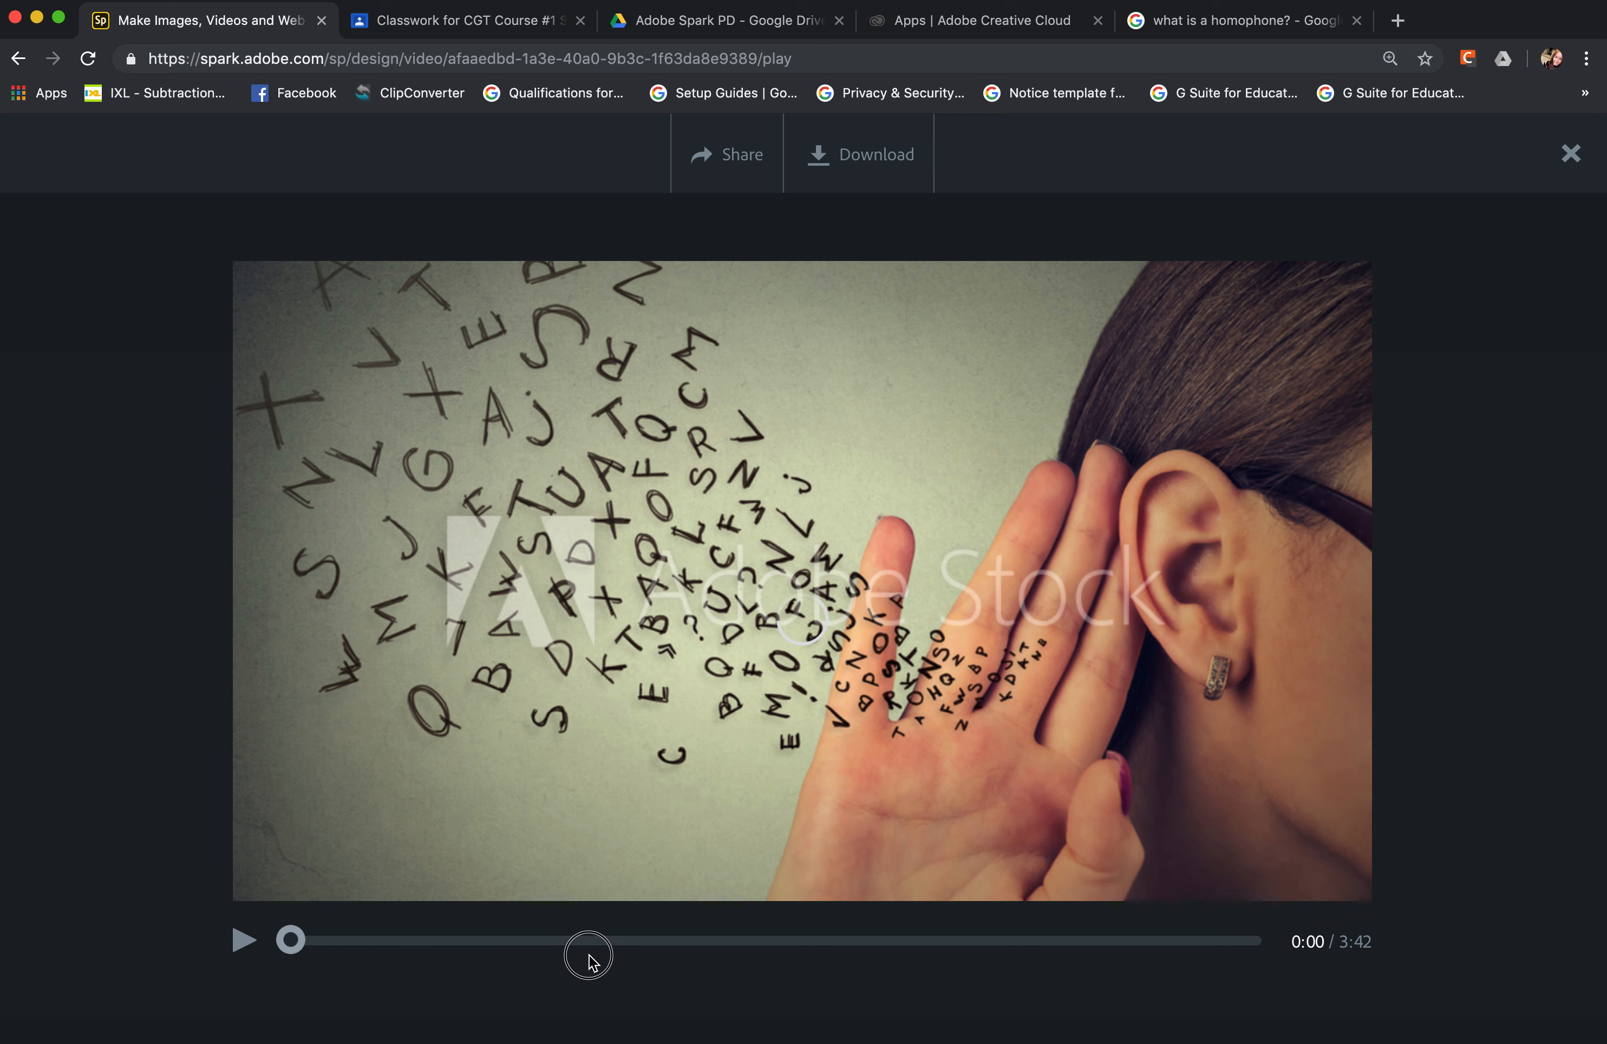
pyautogui.click(244, 942)
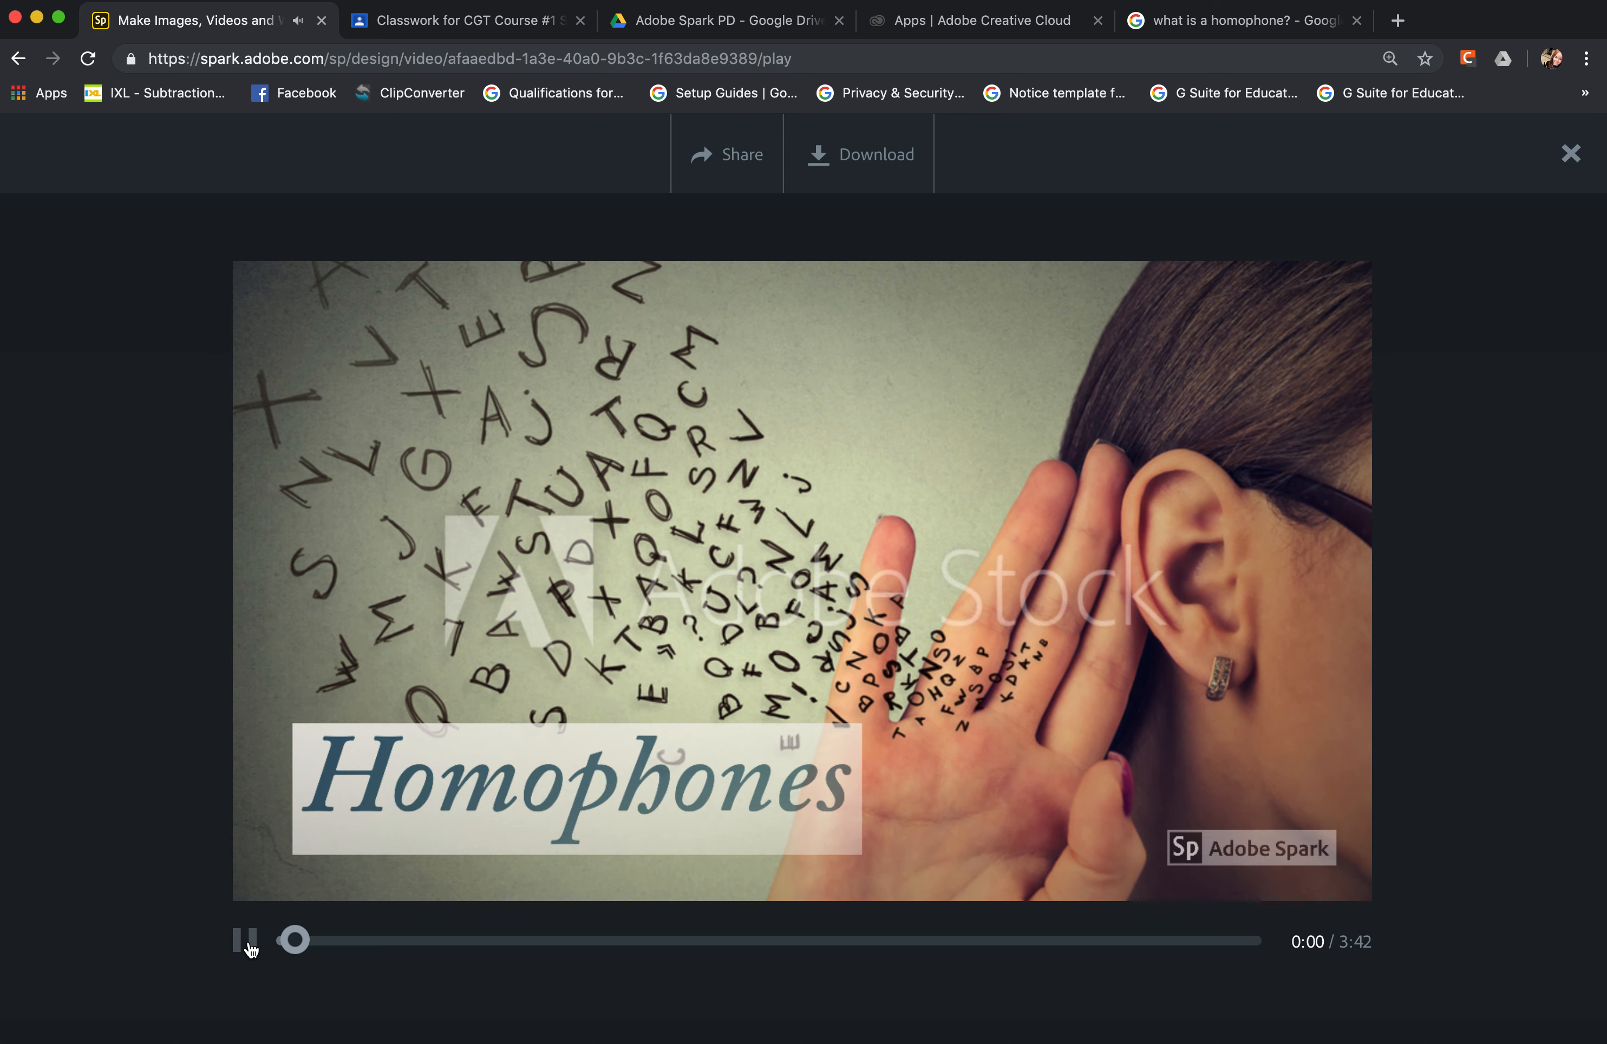
pyautogui.moveTo(304, 946); pyautogui.dragTo(688, 947)
pyautogui.moveTo(817, 956)
pyautogui.mouseDown()
pyautogui.moveTo(833, 947)
pyautogui.moveTo(801, 948)
pyautogui.mouseUp()
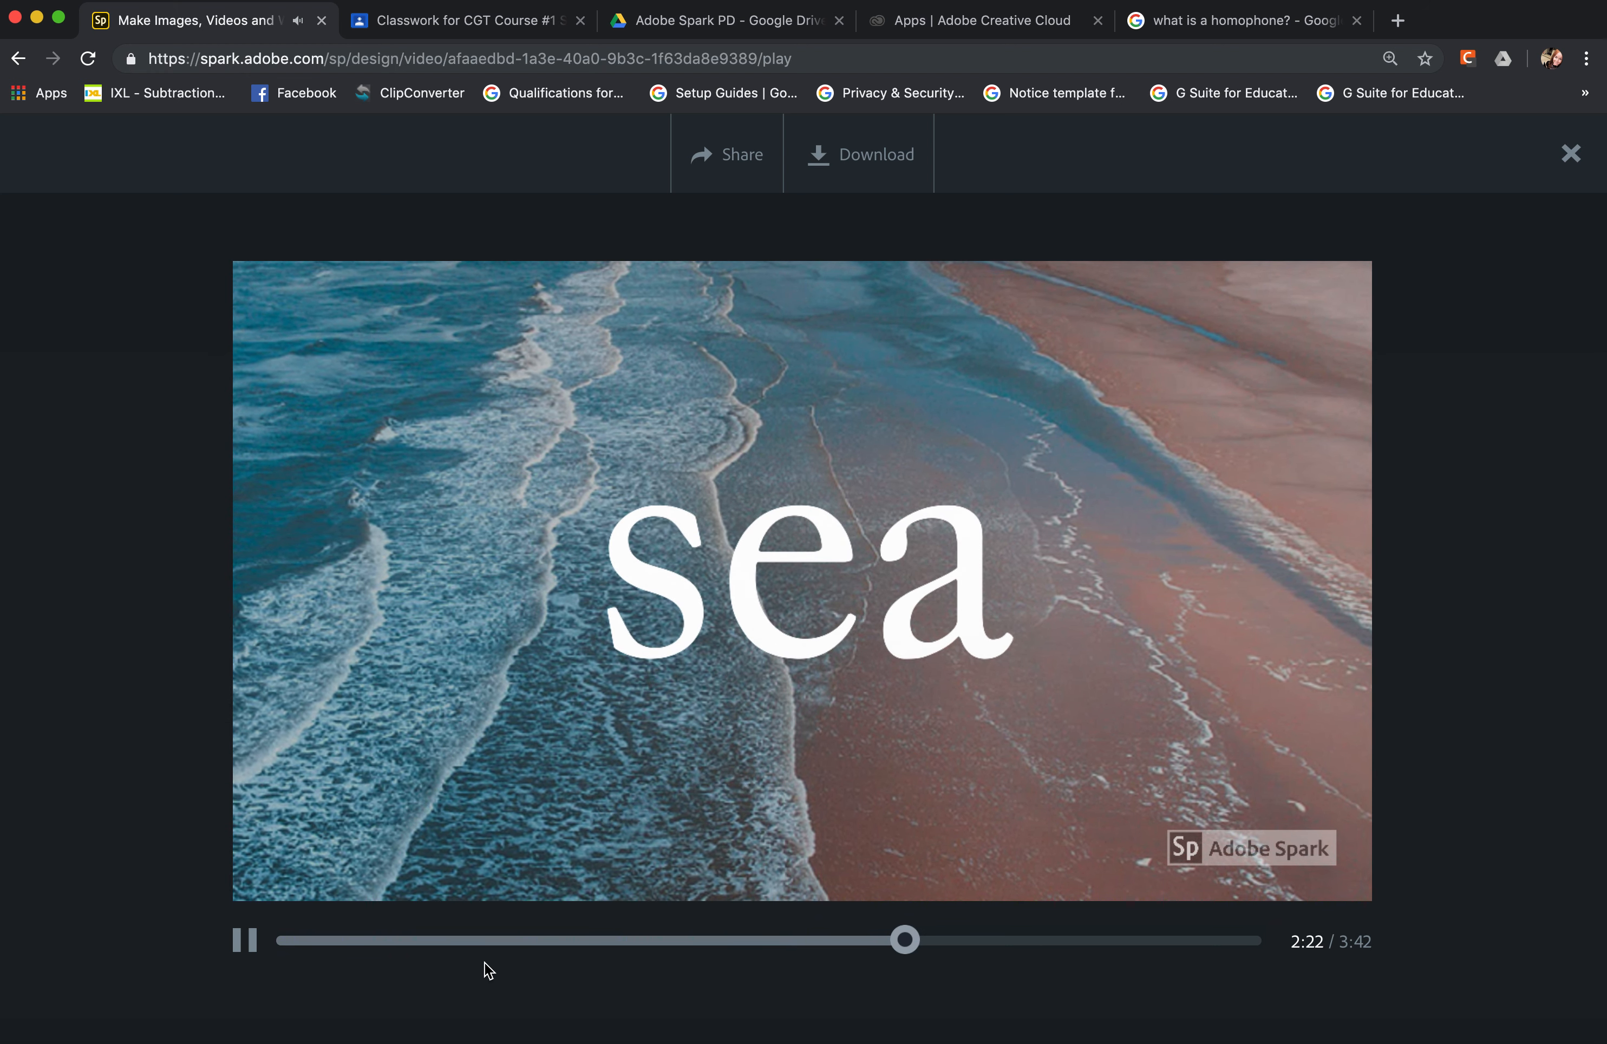
pyautogui.click(245, 941)
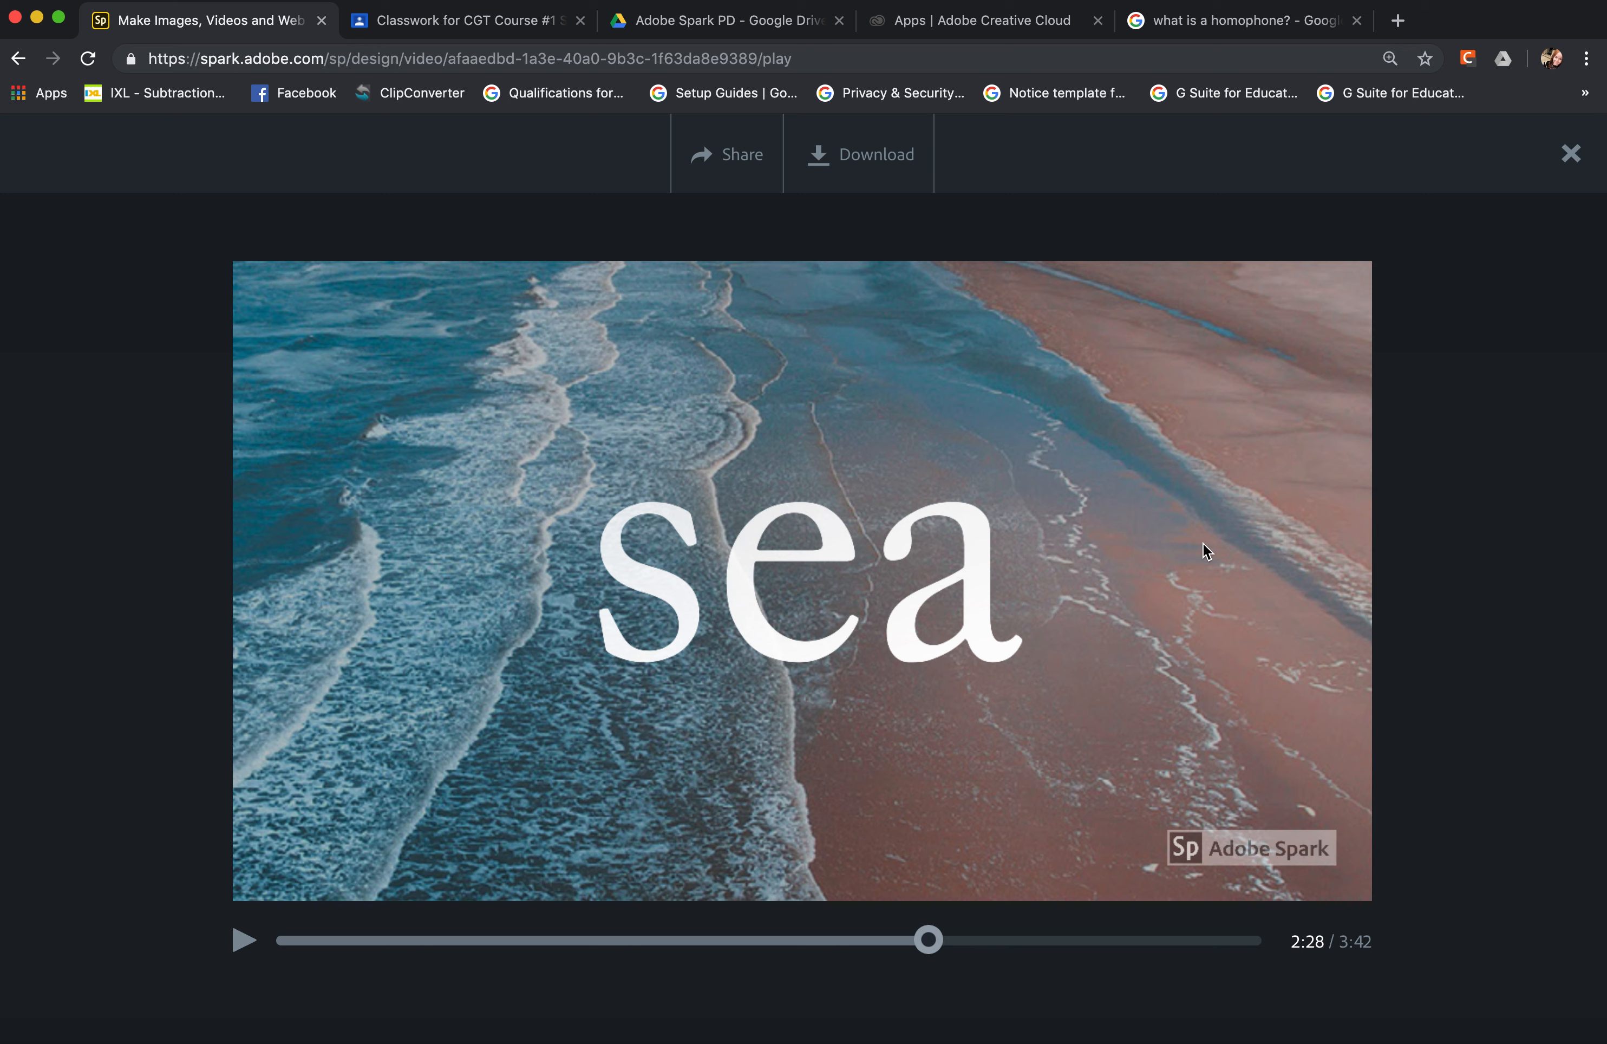
pyautogui.click(1572, 156)
# Review the learning objective and success criteria on slide 14 again and return to the project list.
pyautogui.hscroll(10, 1056, 937)
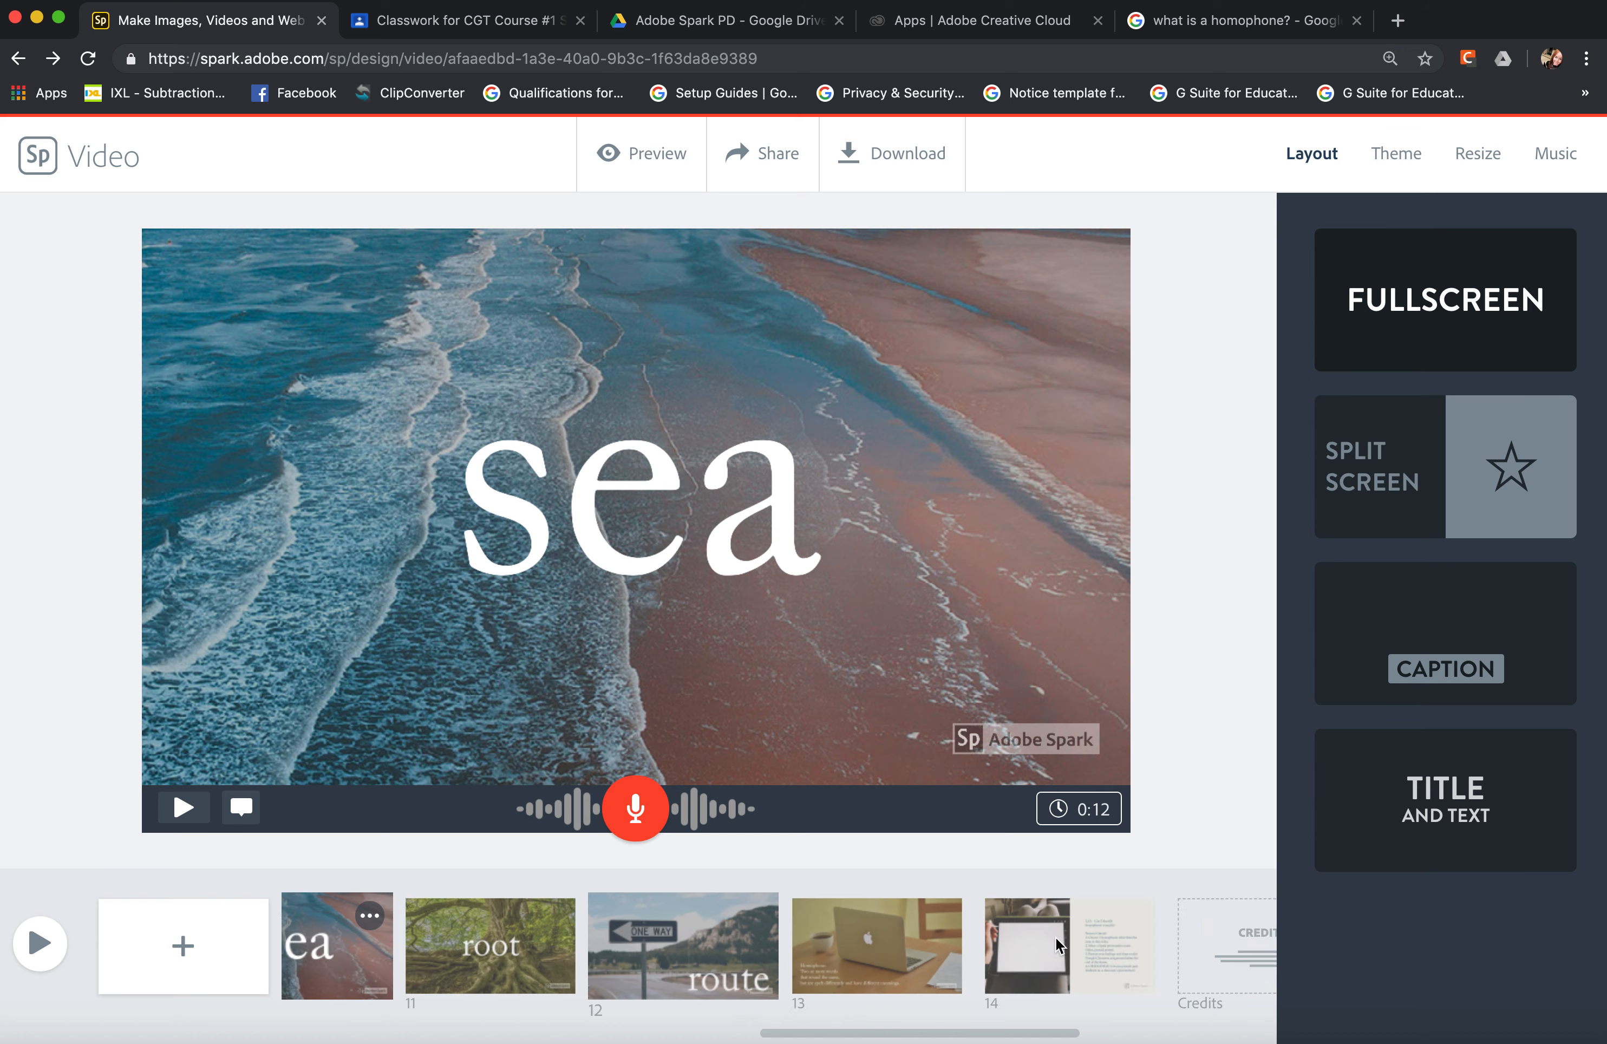
pyautogui.click(811, 954)
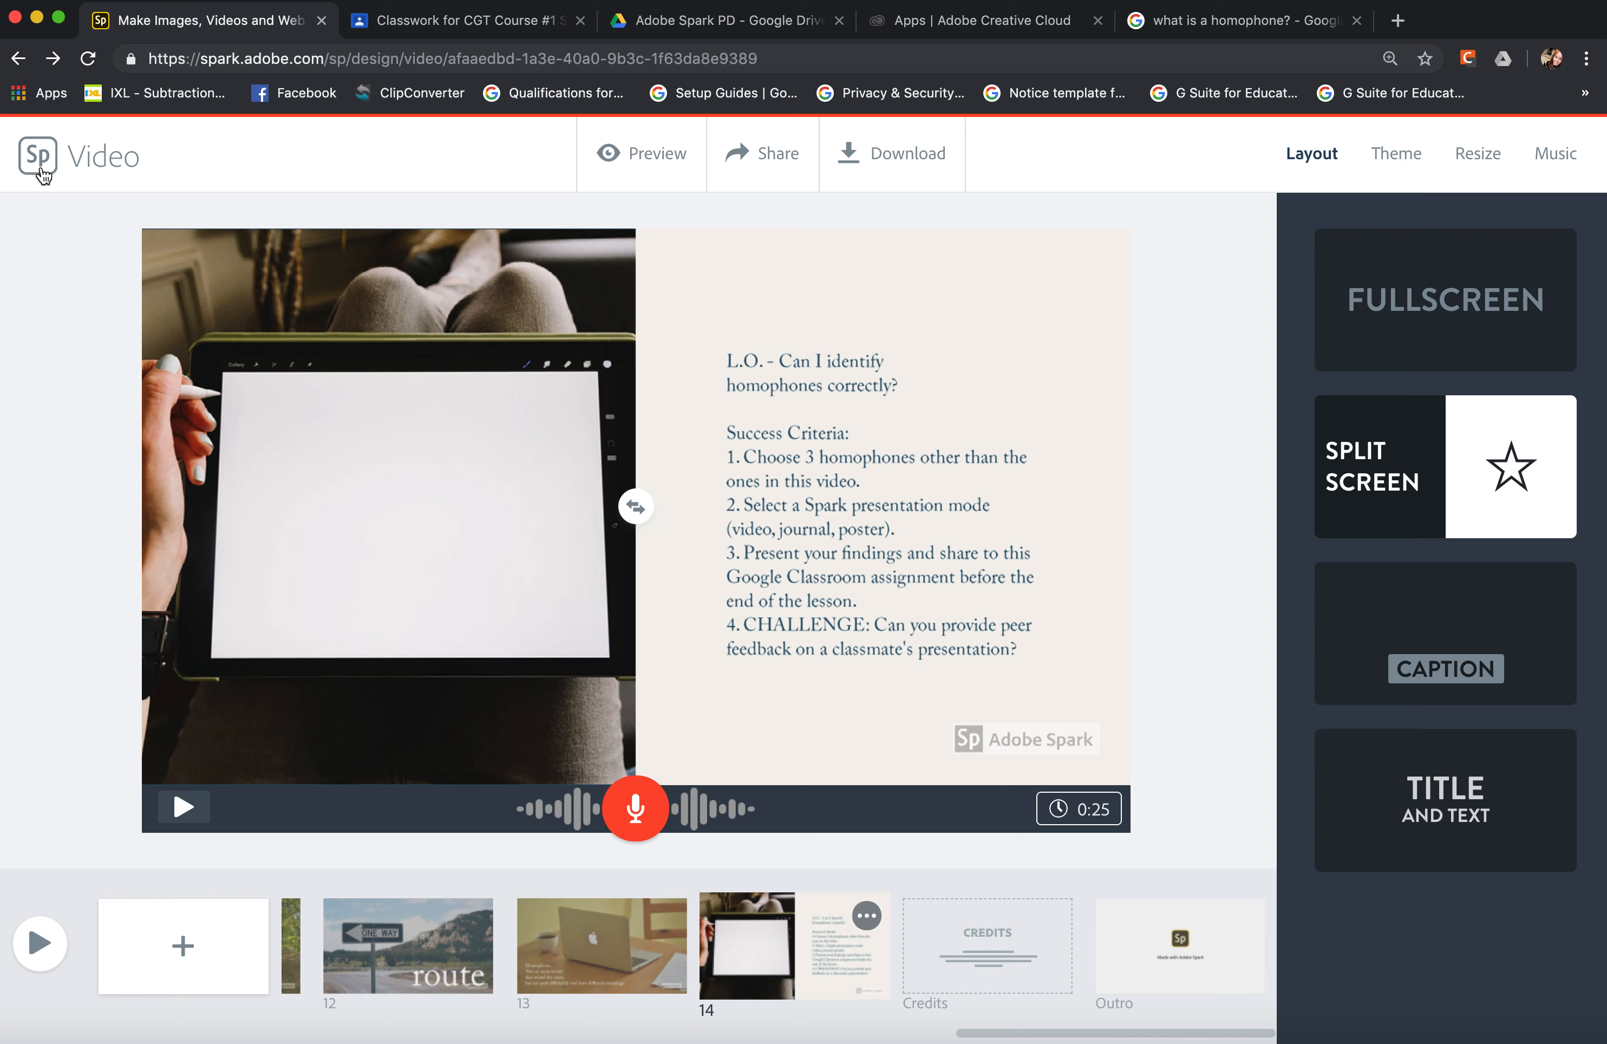
pyautogui.click(27, 155)
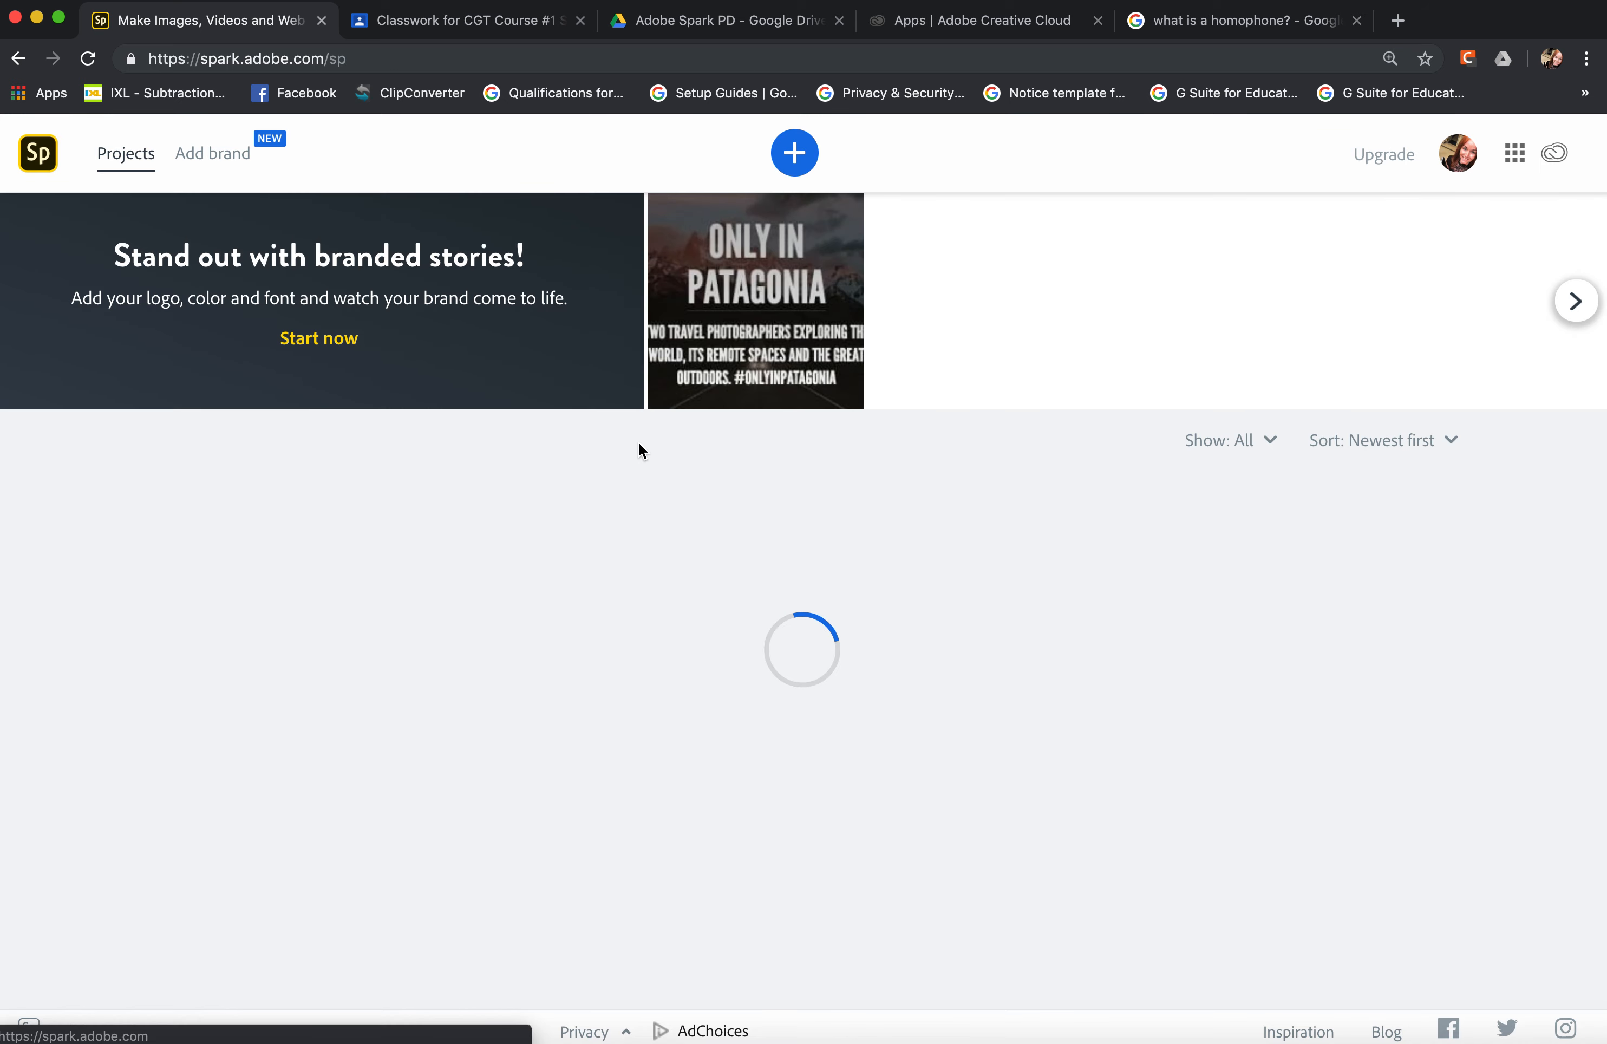